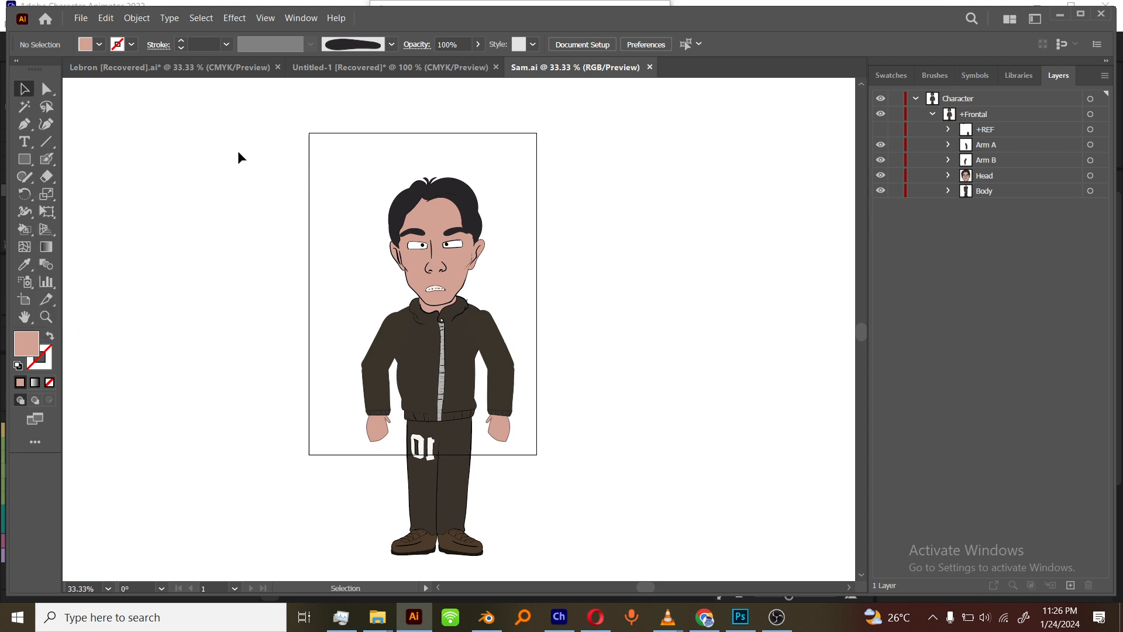
Step: Select the whole character, examine its torso and arms at 100% zoom, and clear the selection
left_click_drag(257, 144, 262, 169)
left_click(655, 563)
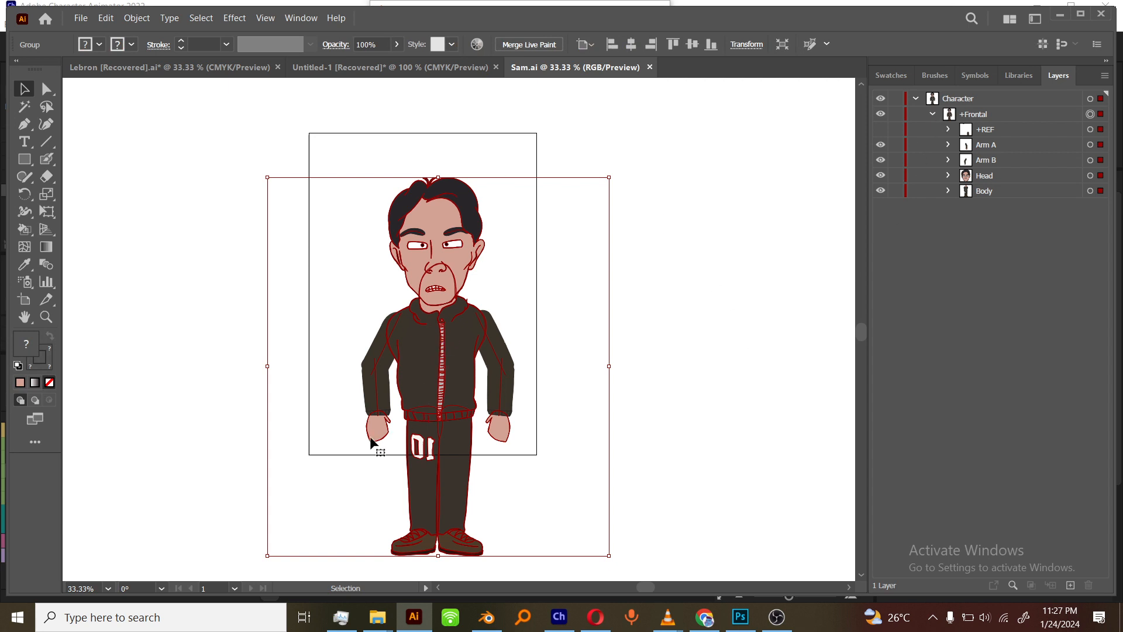
left_click(47, 317)
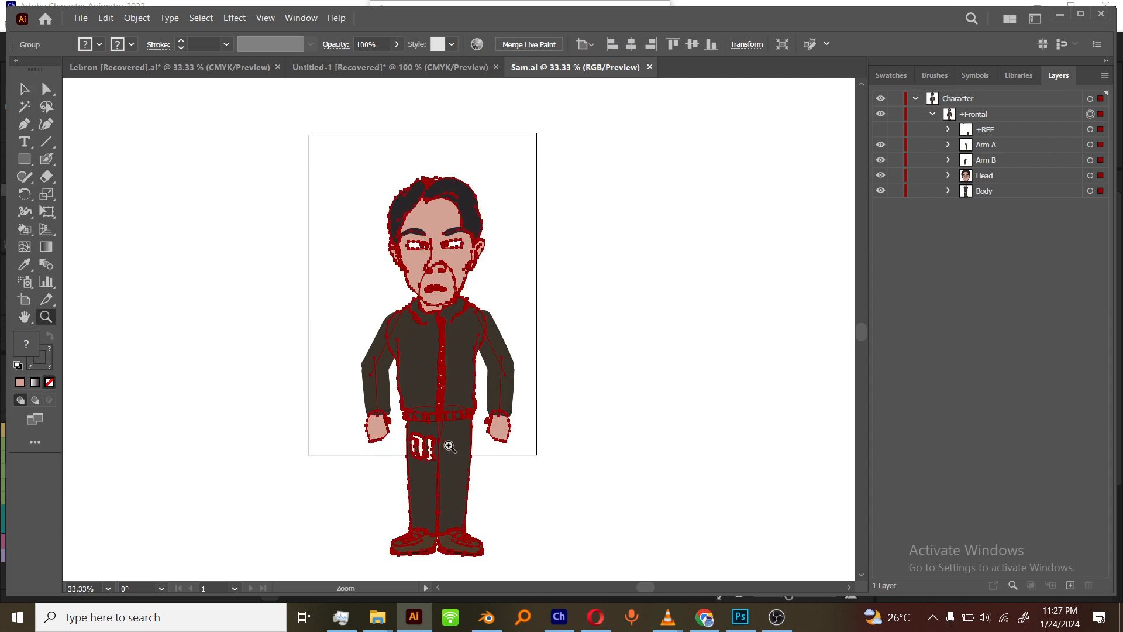
left_click(514, 385)
left_click(452, 339)
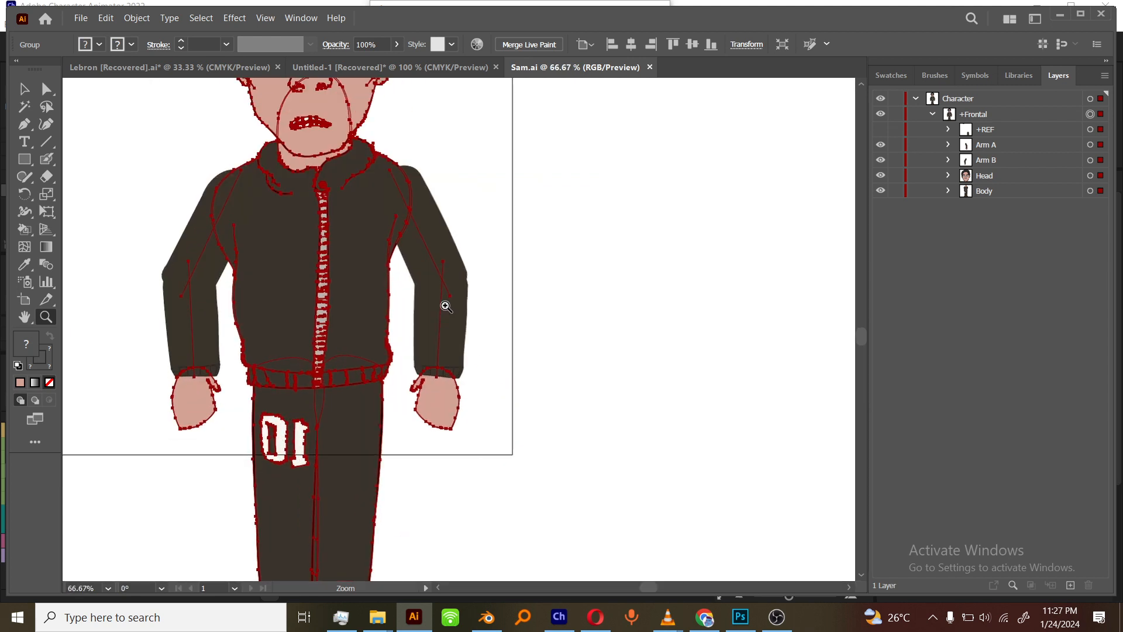
left_click(444, 305)
left_click(24, 89)
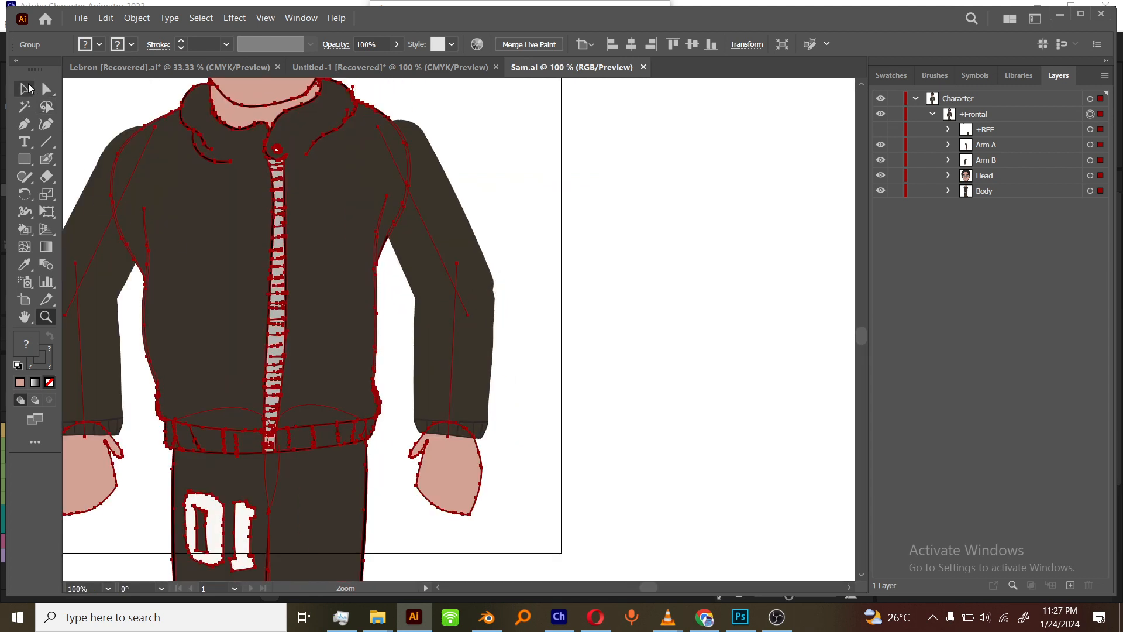
left_click(501, 379)
key("space")
left_click_drag(525, 393, 596, 392)
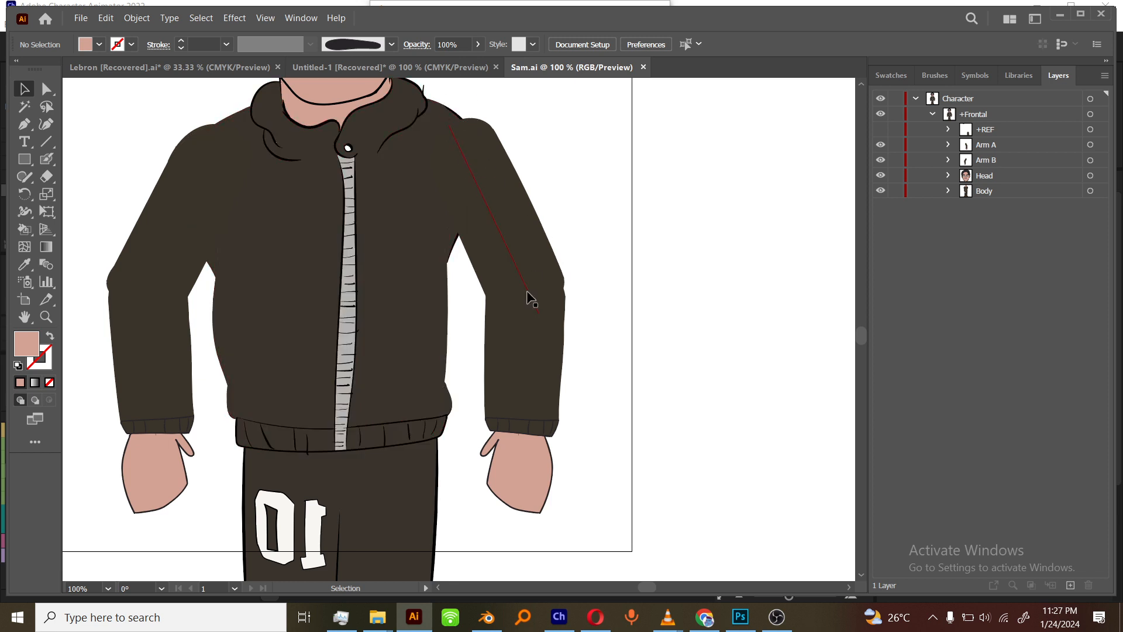
Step: Within the Arm B layer, show the Dont know pose and hide the Default pose
left_click(948, 160)
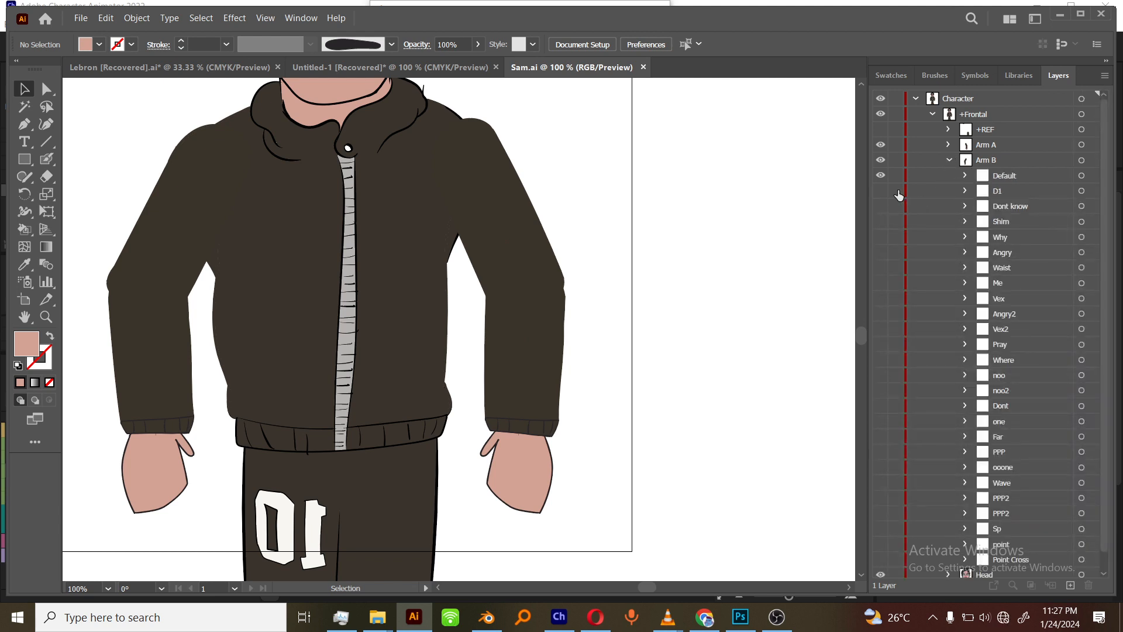
left_click(880, 205)
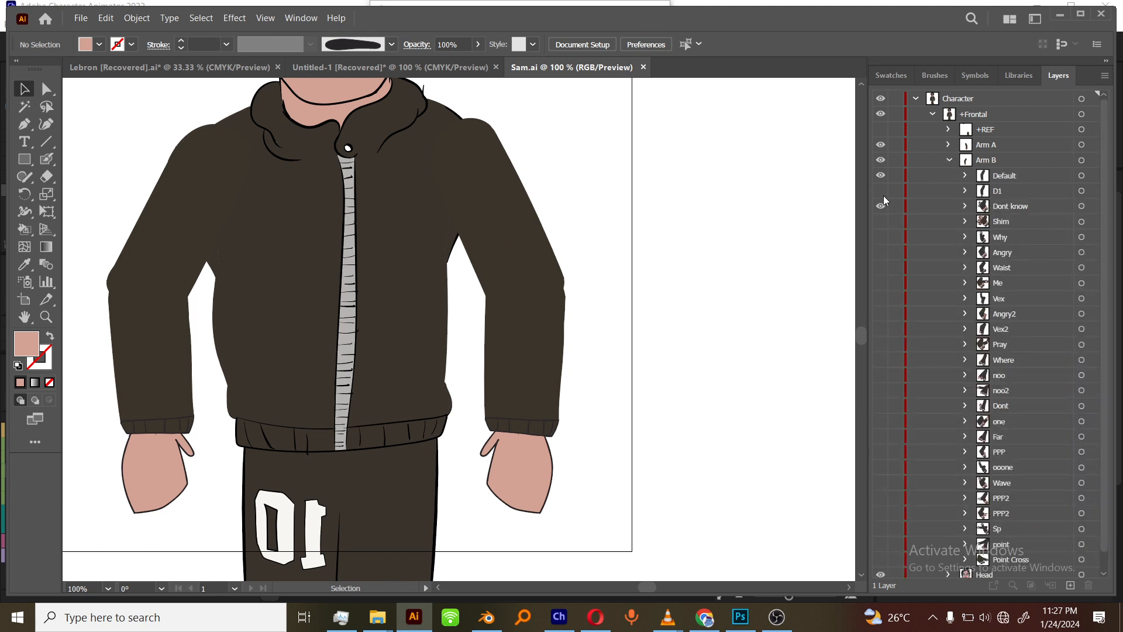
left_click(880, 175)
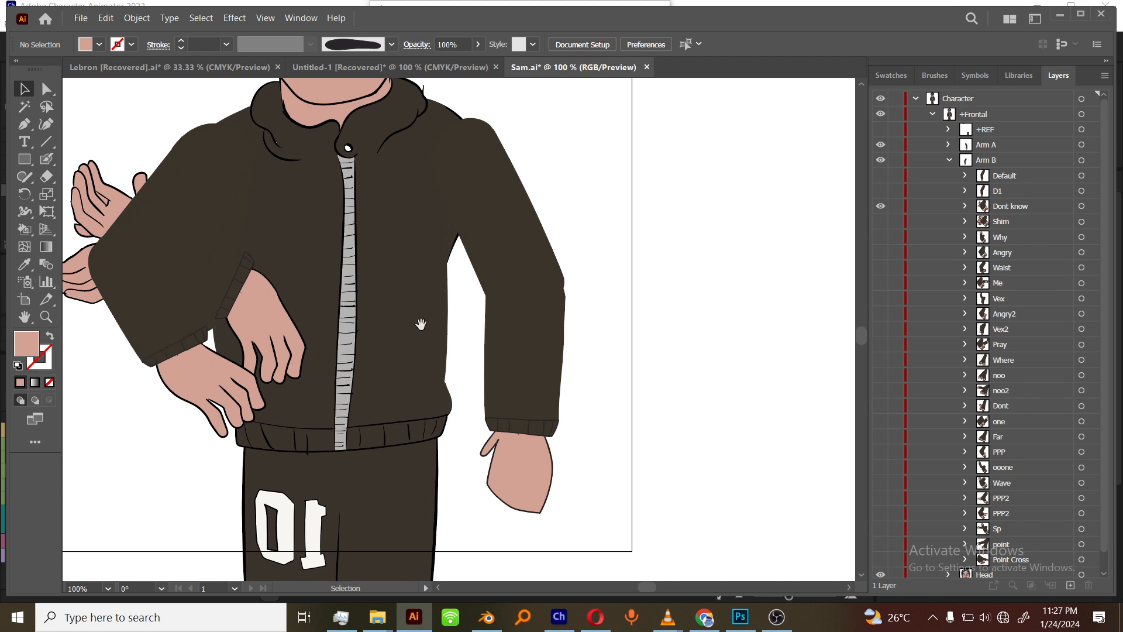
left_click_drag(421, 324, 537, 324)
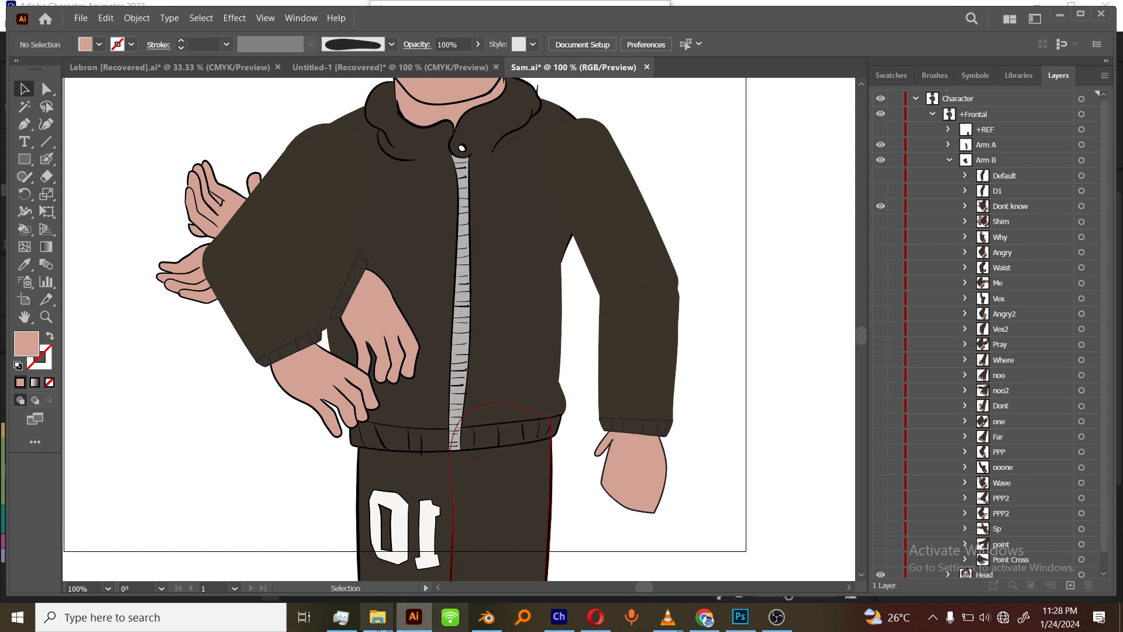
Step: Switch to File Explorer, look through the project folders inside Videos > Fiverr, and return to Illustrator
mouse_move(377, 617)
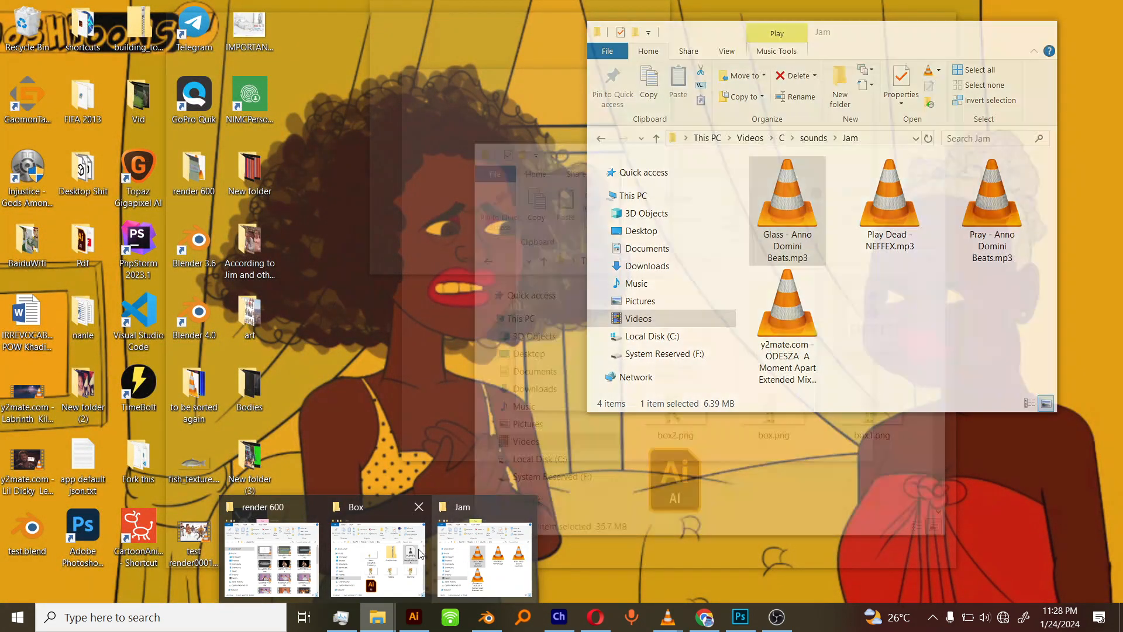
left_click(408, 553)
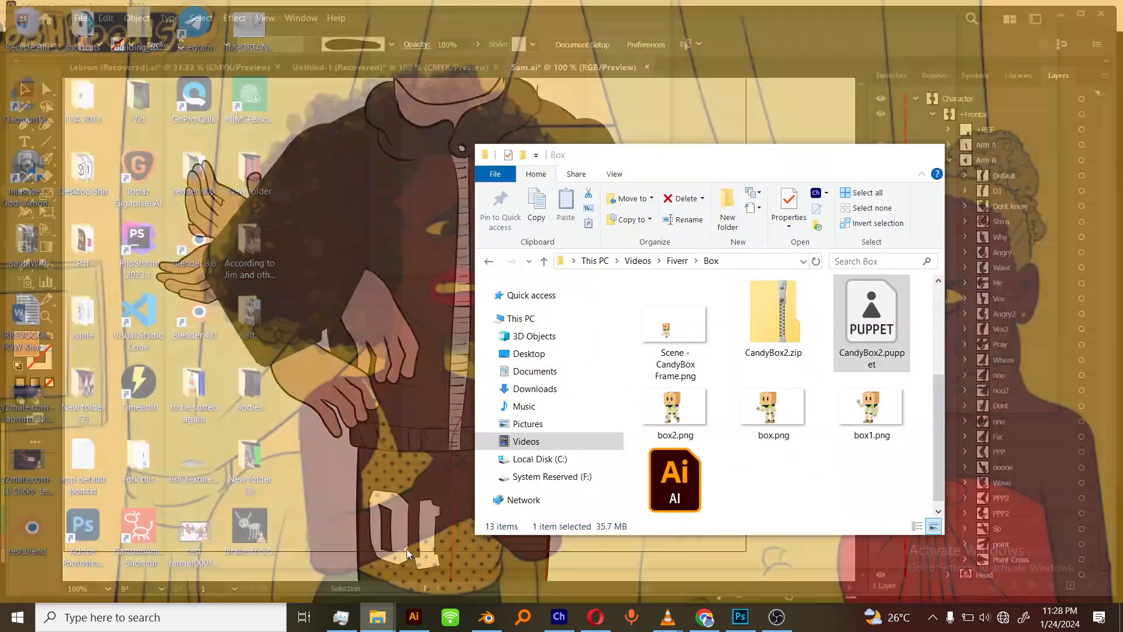
left_click(677, 260)
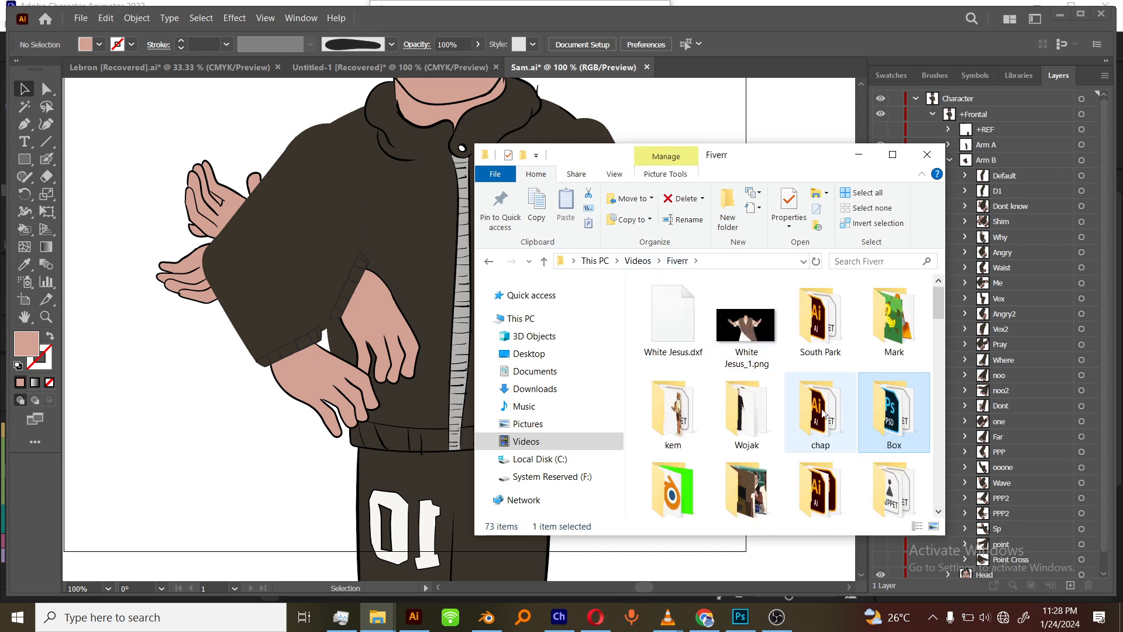
scroll(783, 468, "down", 1)
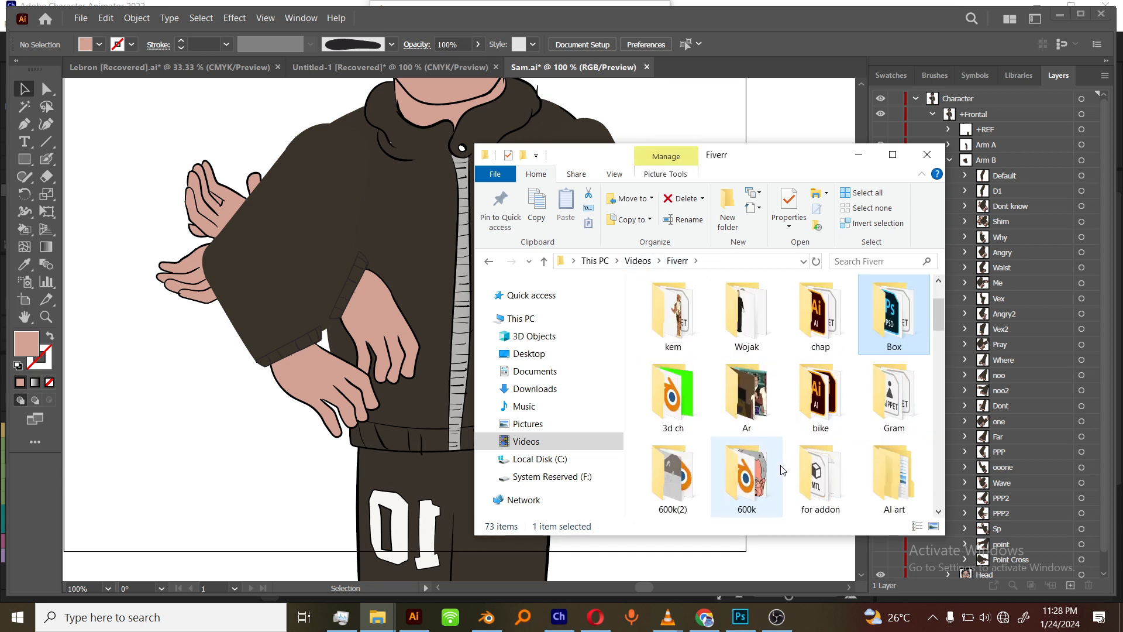
scroll(783, 468, "down", 3)
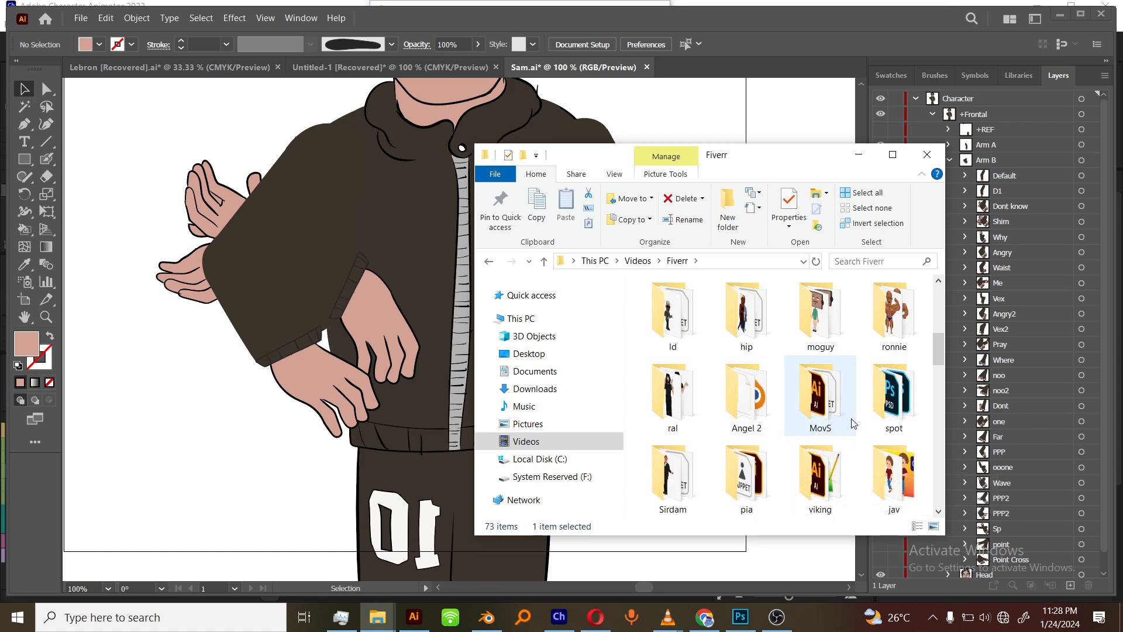
scroll(743, 466, "down", 1)
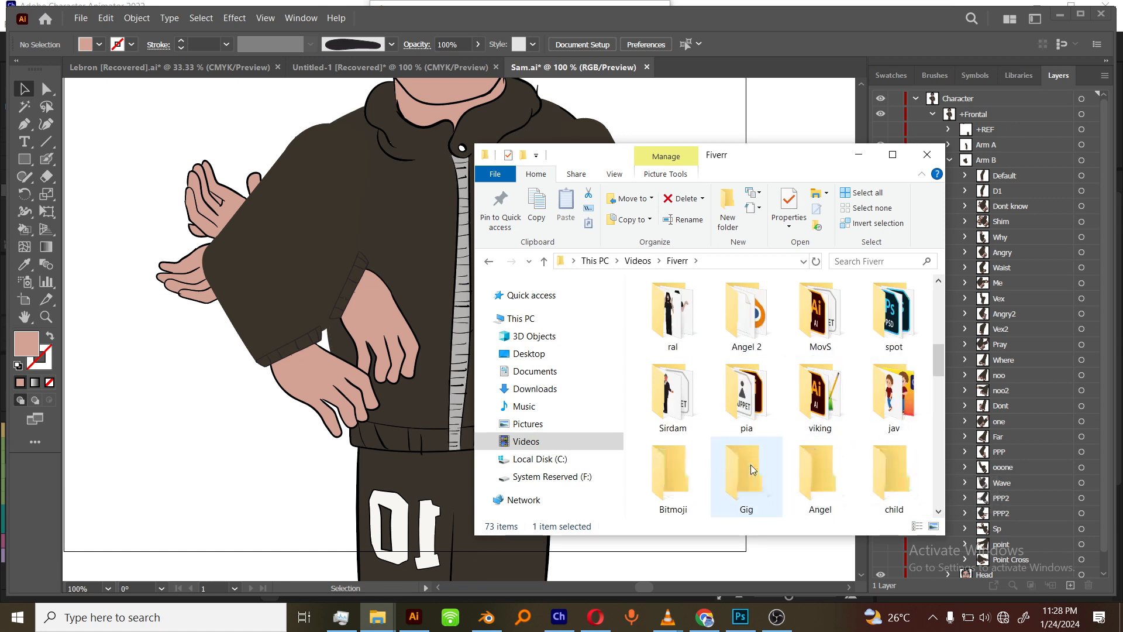
scroll(755, 468, "down", 1)
scroll(757, 468, "down", 1)
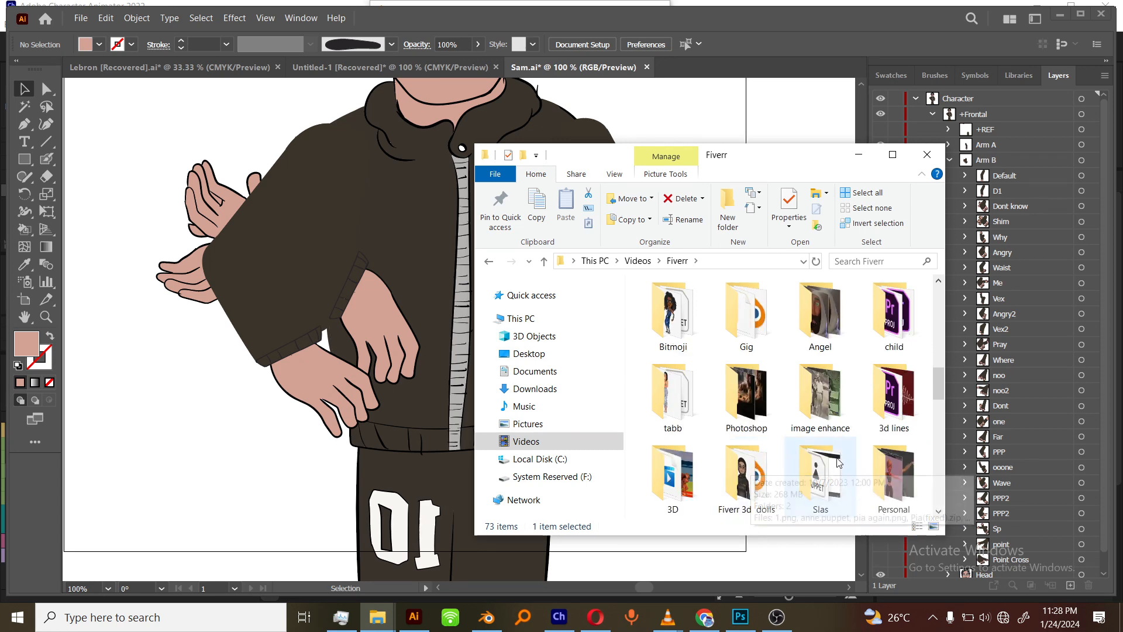
scroll(863, 472, "down", 1)
scroll(862, 471, "down", 2)
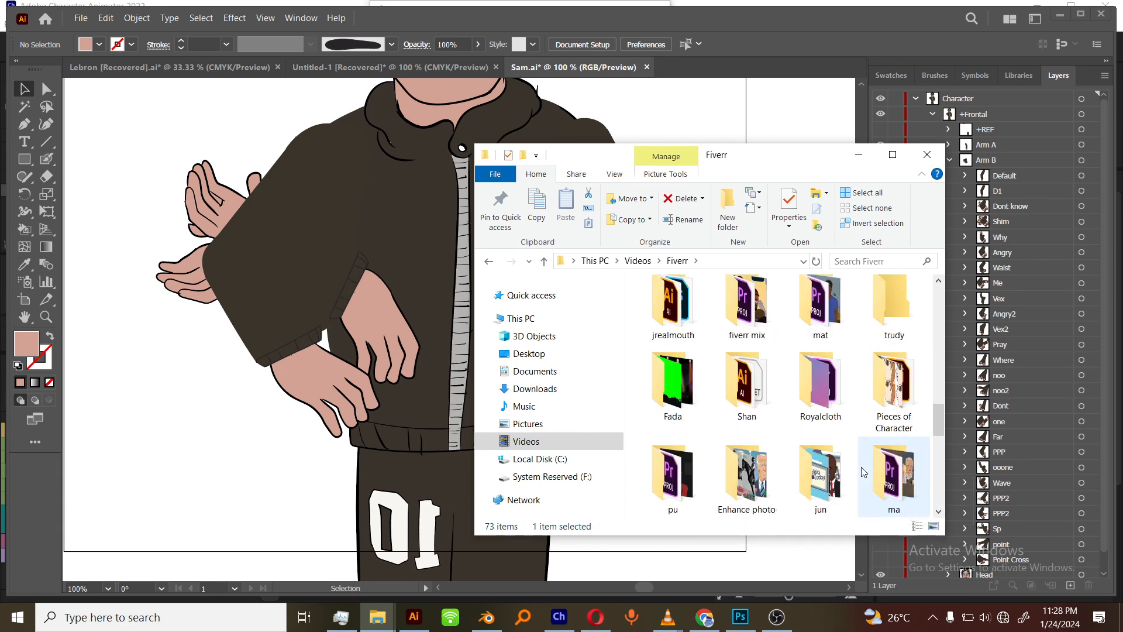
scroll(866, 447, "down", 1)
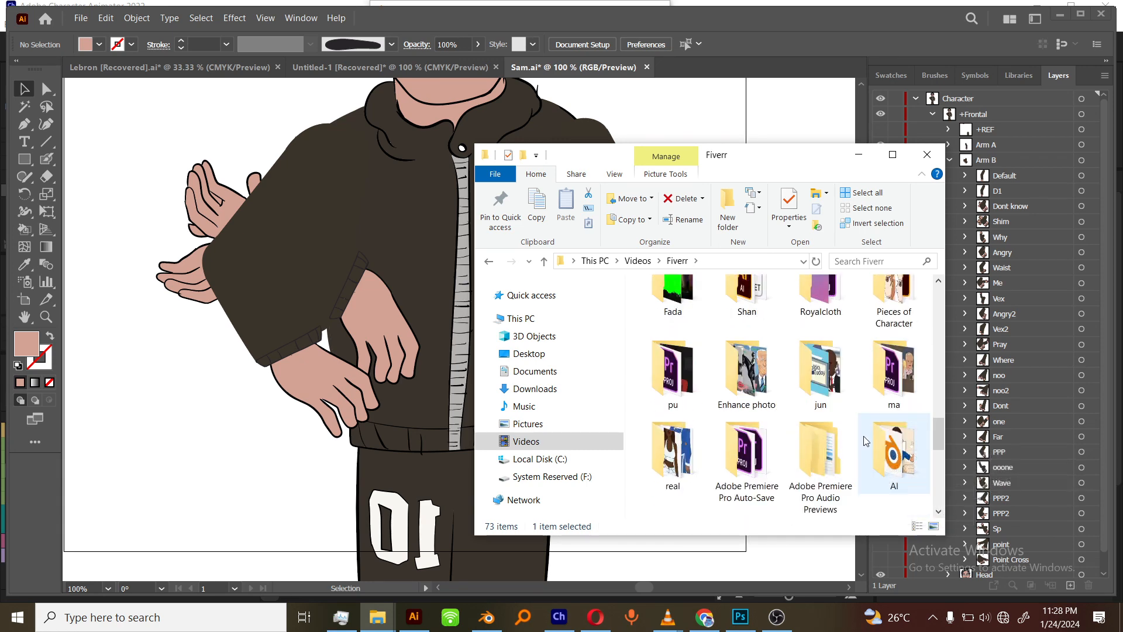
scroll(866, 441, "down", 1)
scroll(867, 441, "down", 2)
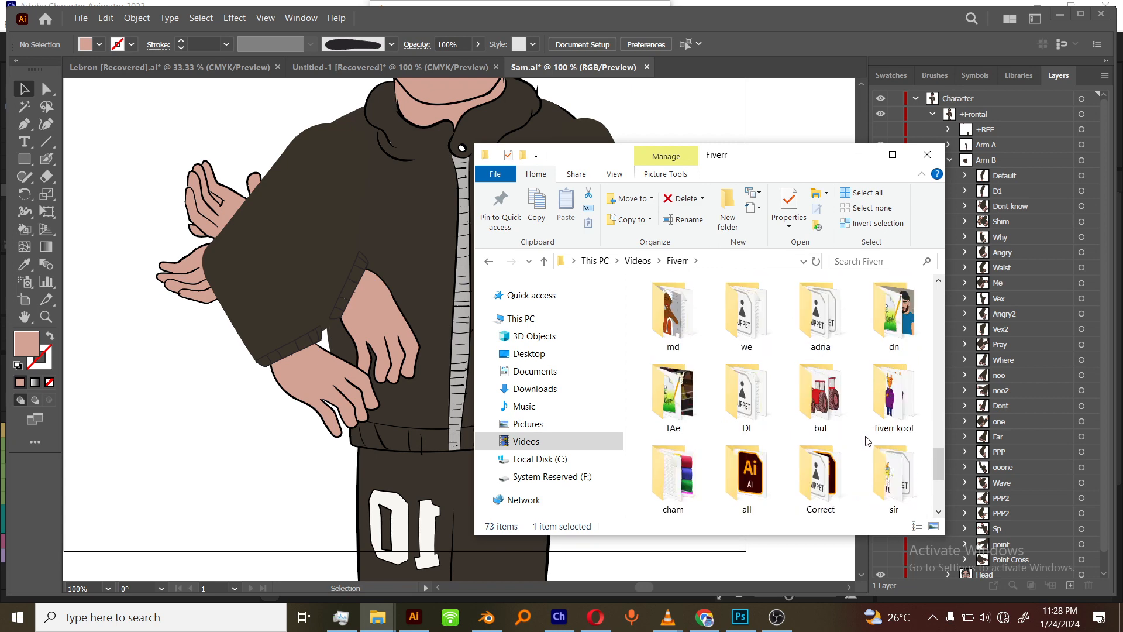
scroll(868, 441, "up", 5)
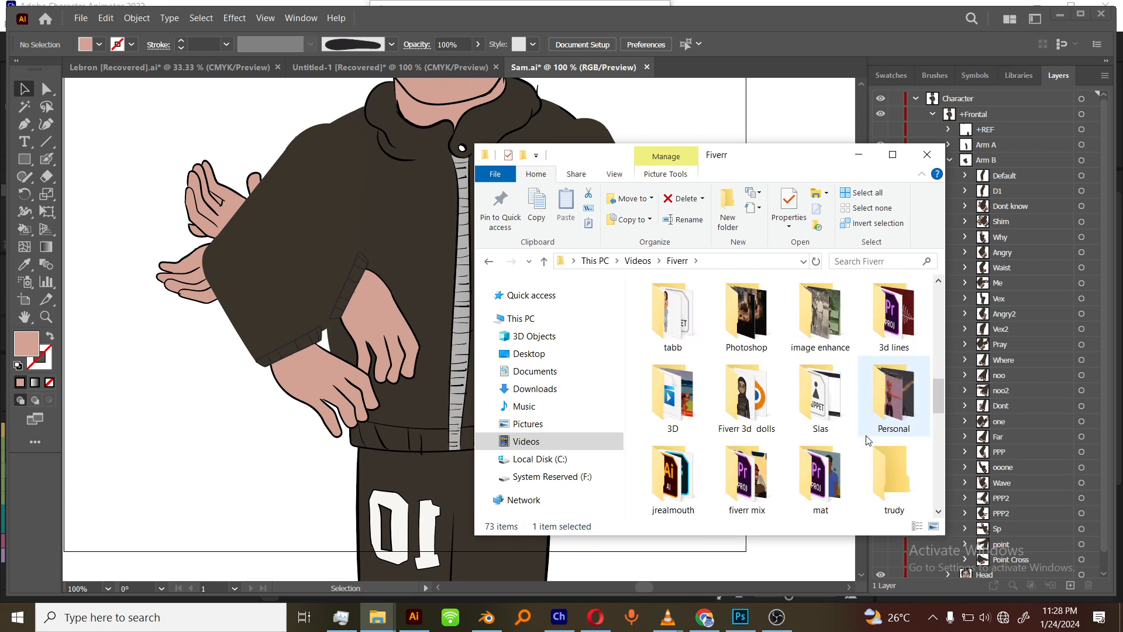
left_click(754, 114)
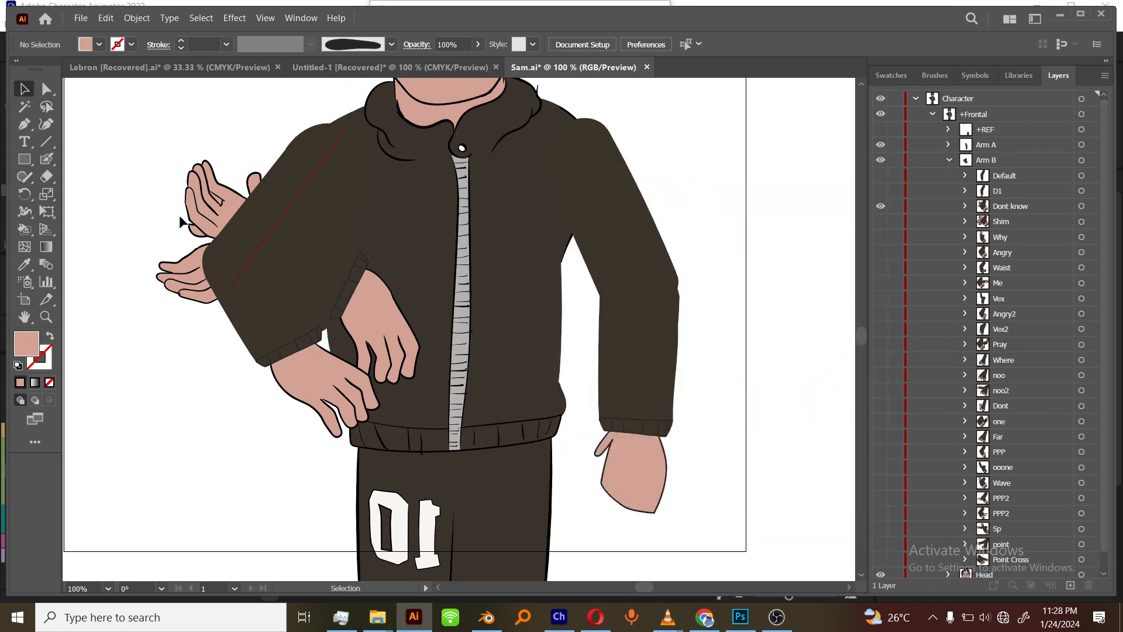
Step: Select the upper-sleeve path of the Dont know arm and inspect its available width profiles and brush definitions
left_click(47, 90)
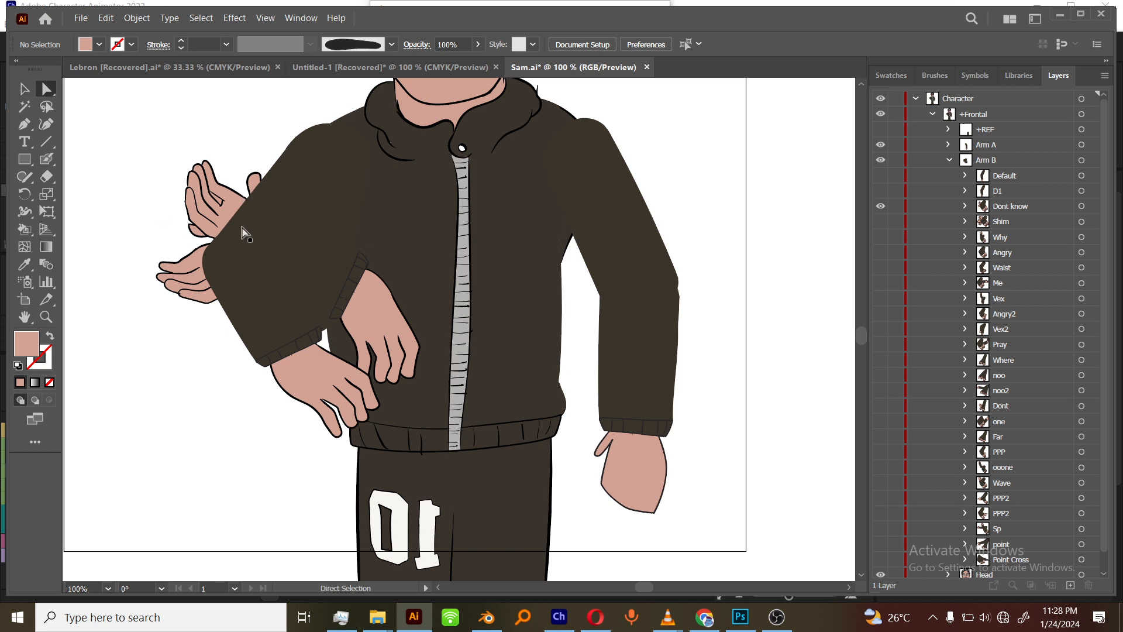
left_click(293, 204)
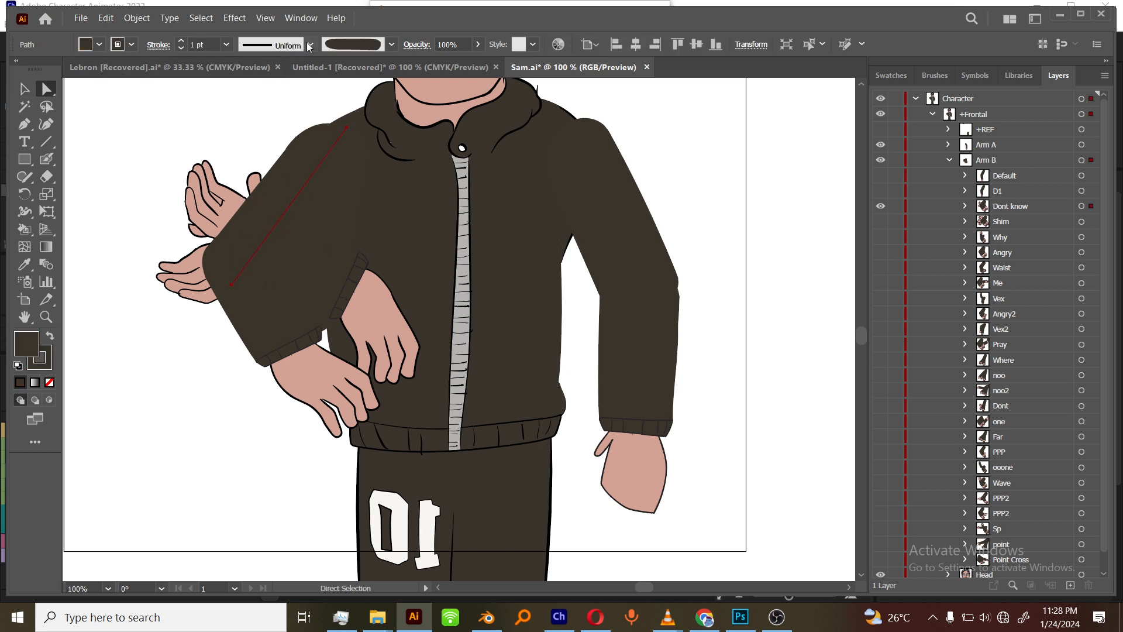
left_click(310, 46)
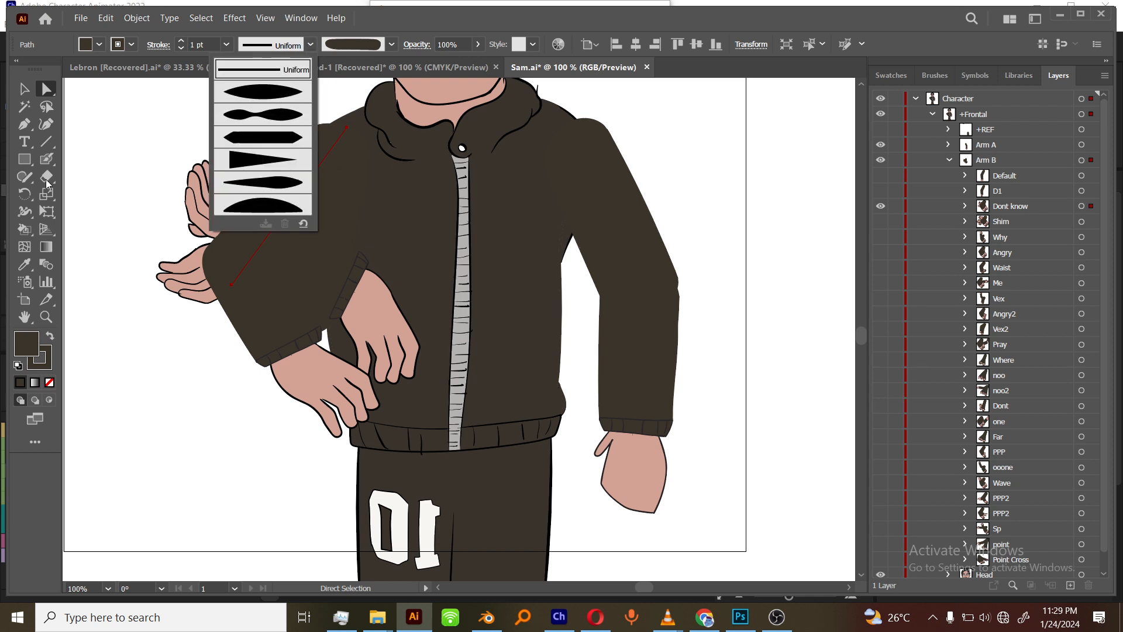
left_click(134, 166)
left_click(391, 45)
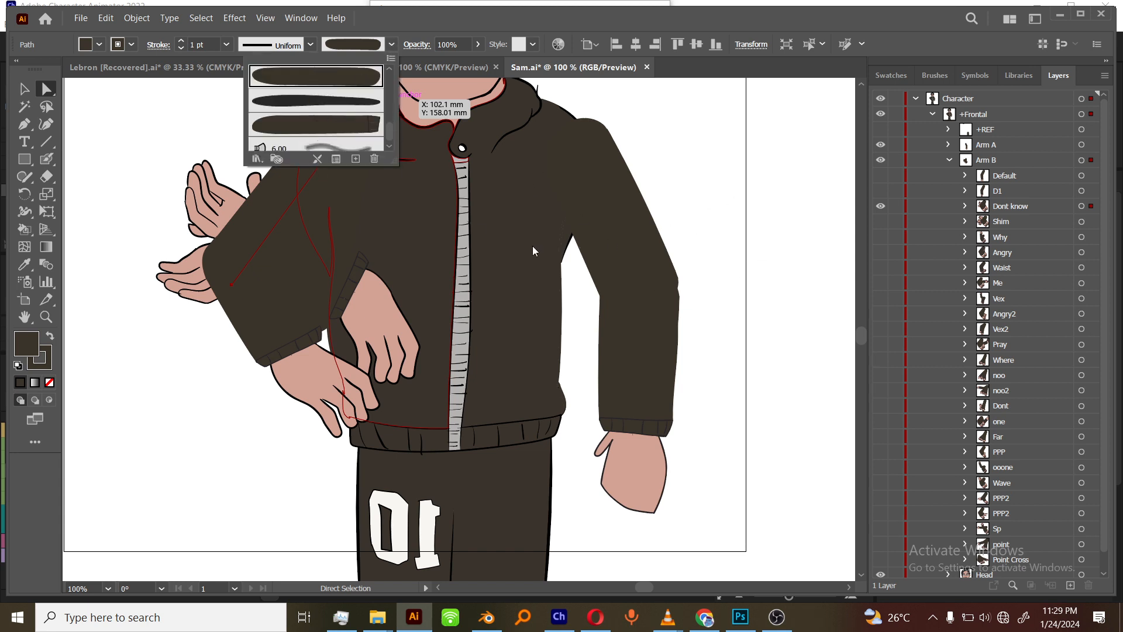
left_click(753, 285)
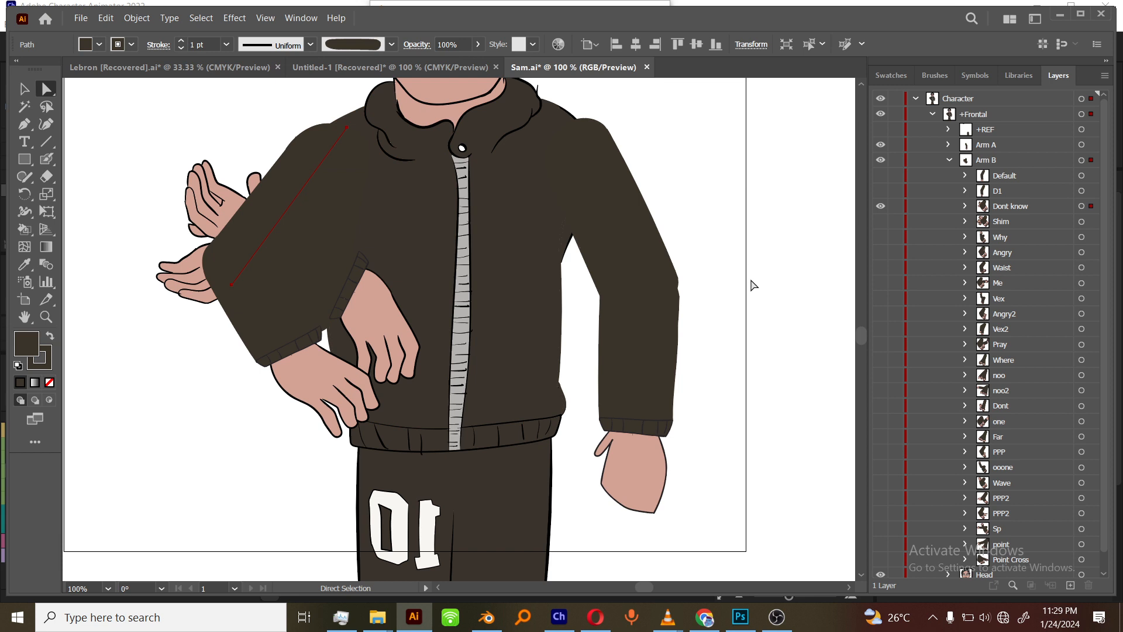
Step: Show the +REF layer and expand it down to the contents of the visible reference sleeve group
left_click(881, 130)
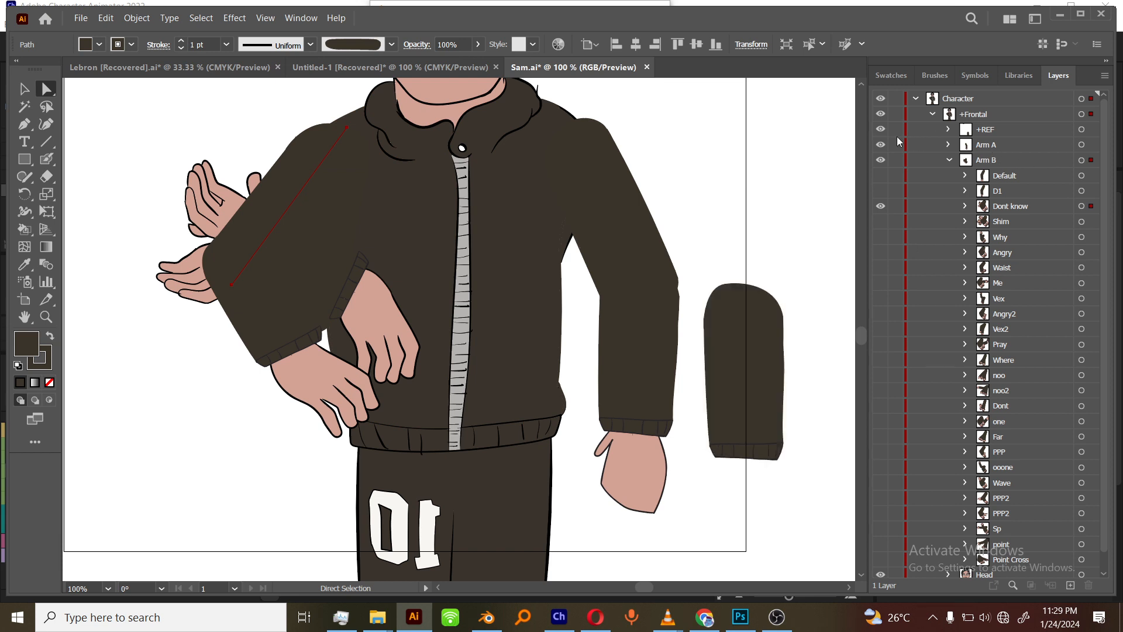
left_click(949, 129)
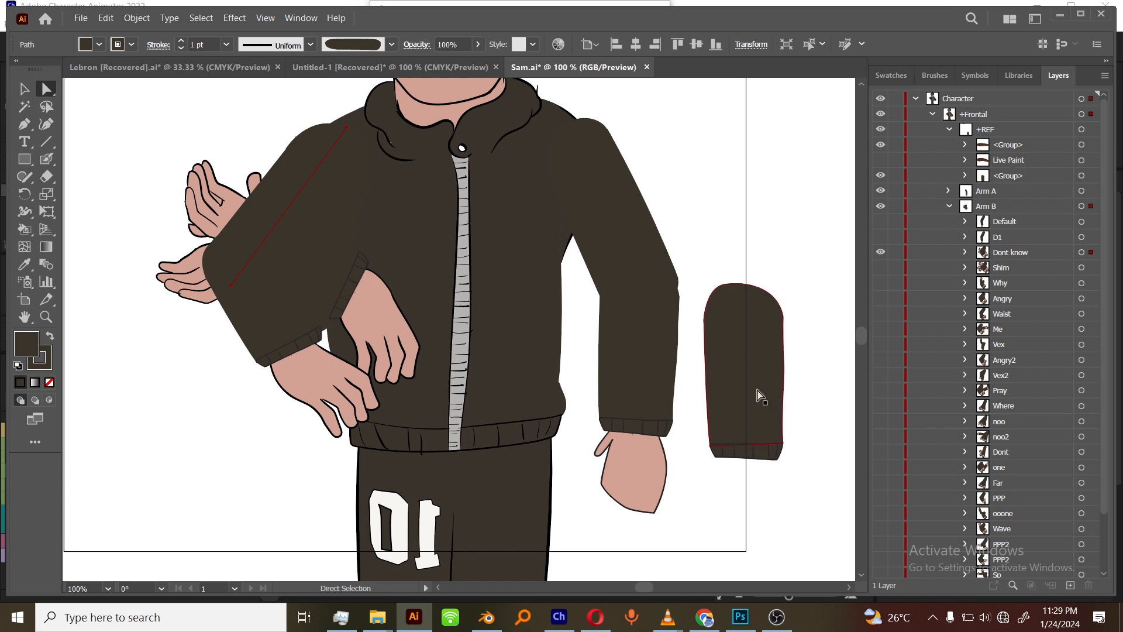
left_click(1092, 176)
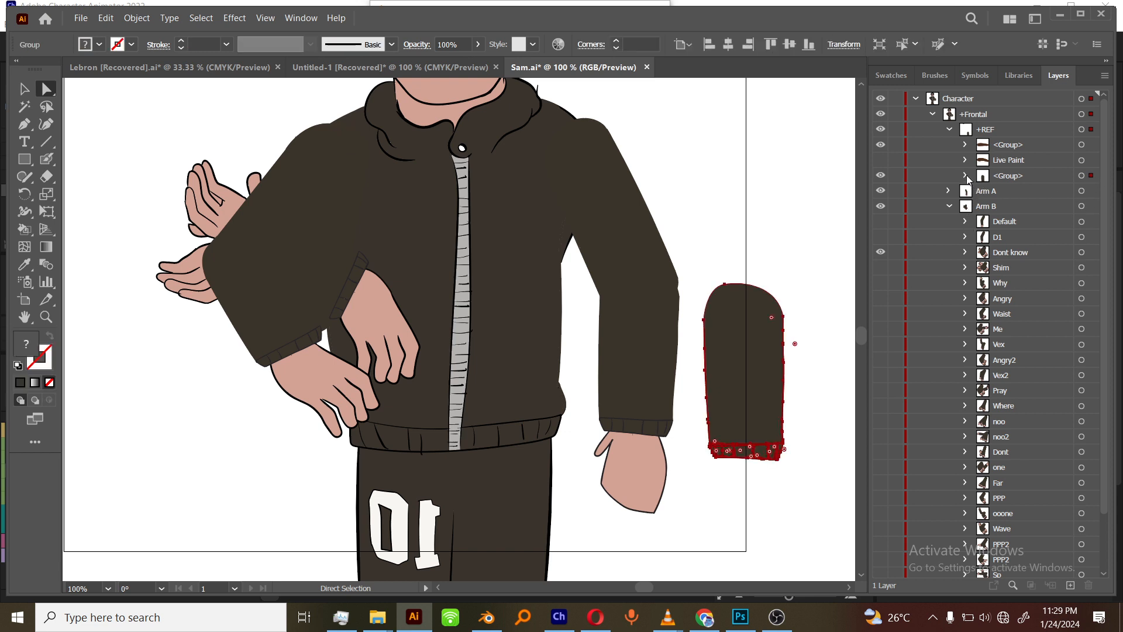
left_click(965, 176)
left_click(749, 470)
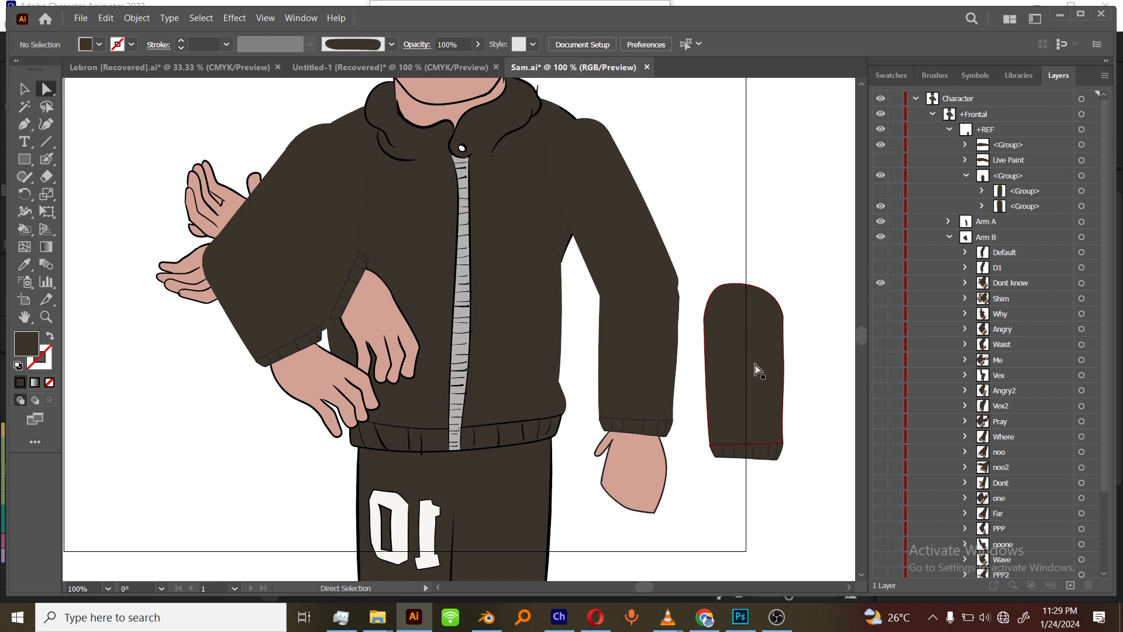
Step: Expand the visible sleeve subgroup and toggle its cuff and sleeve-body groups off and on to identify each part
left_click(980, 205)
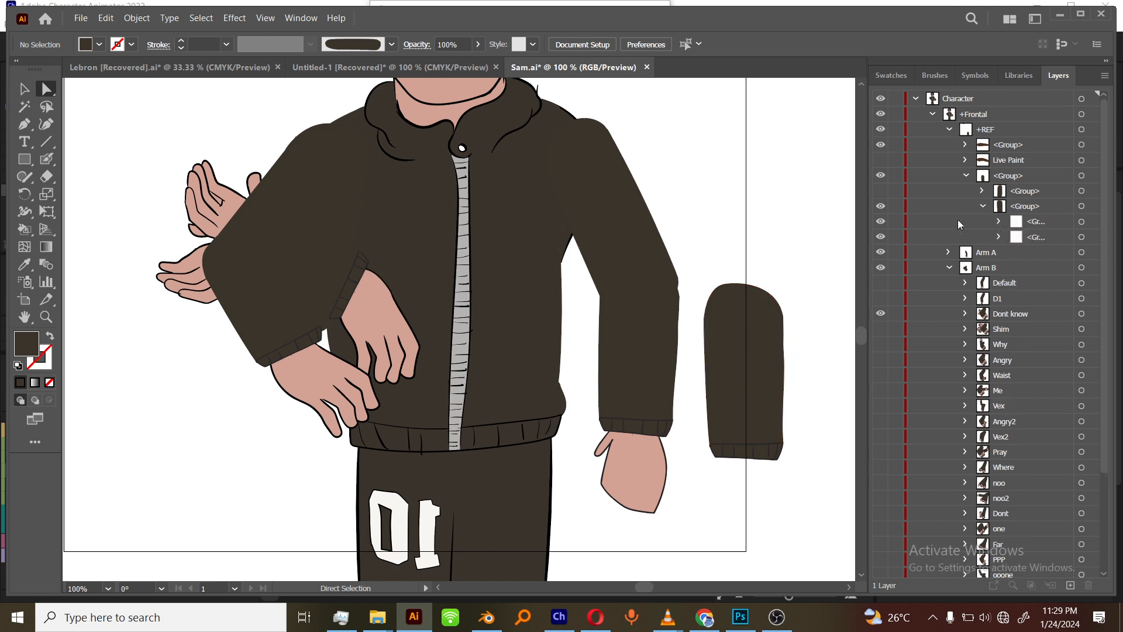
left_click(880, 222)
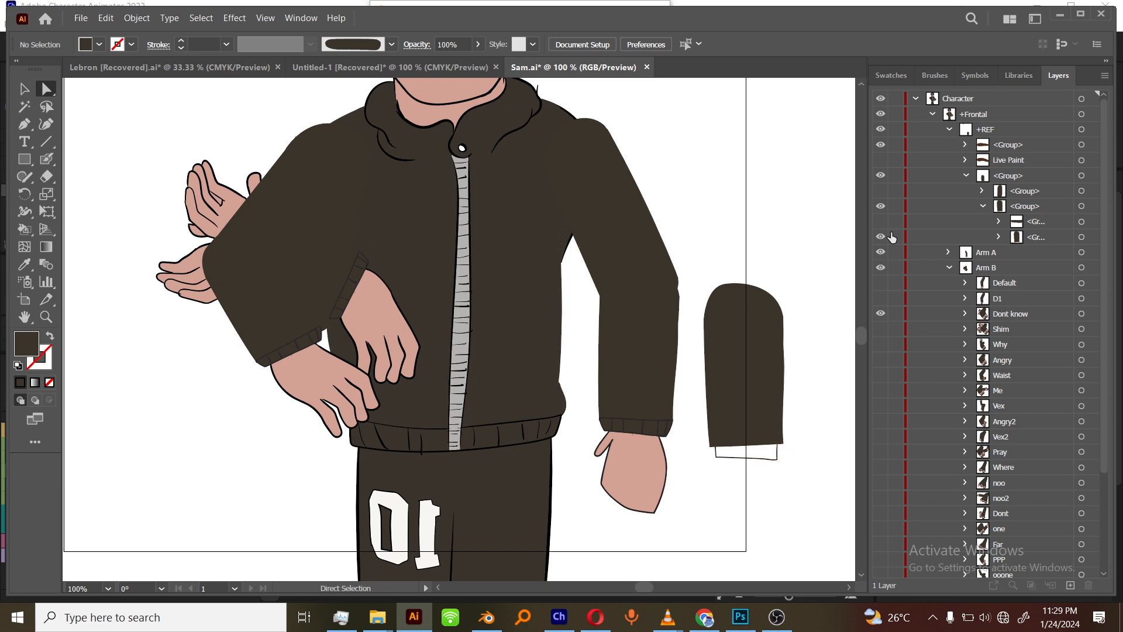
left_click(881, 222)
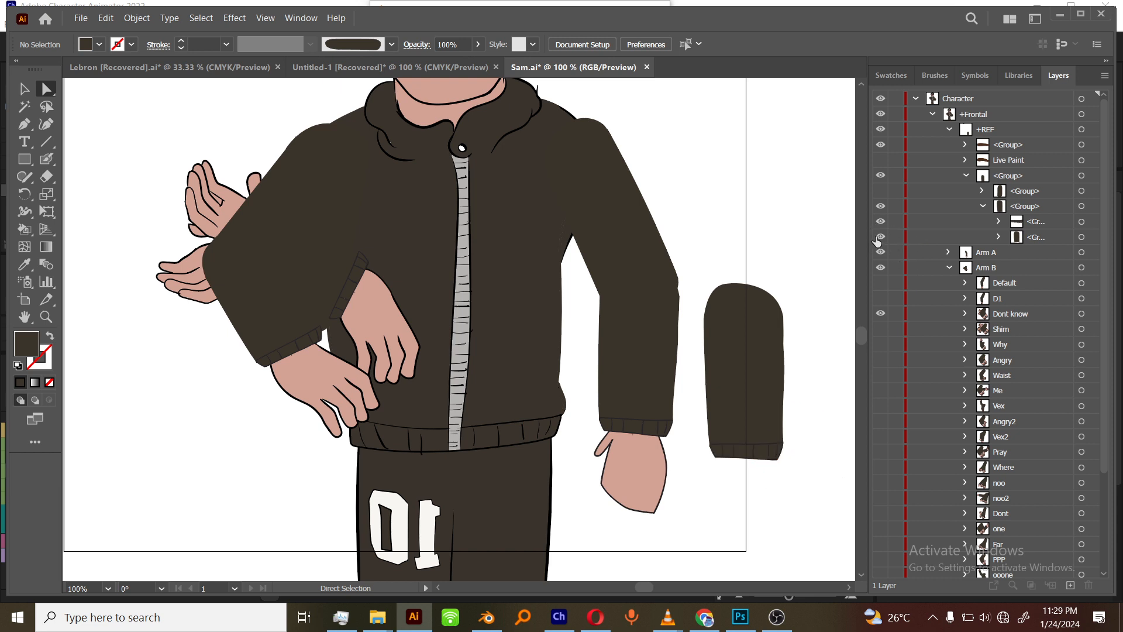
left_click(880, 237)
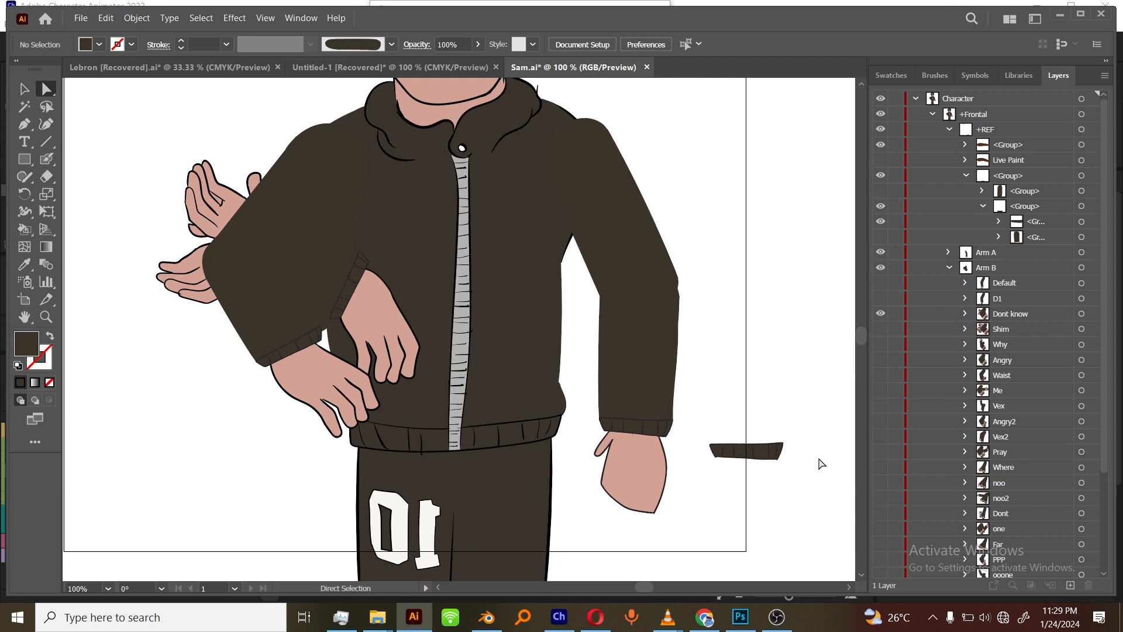
left_click(880, 238)
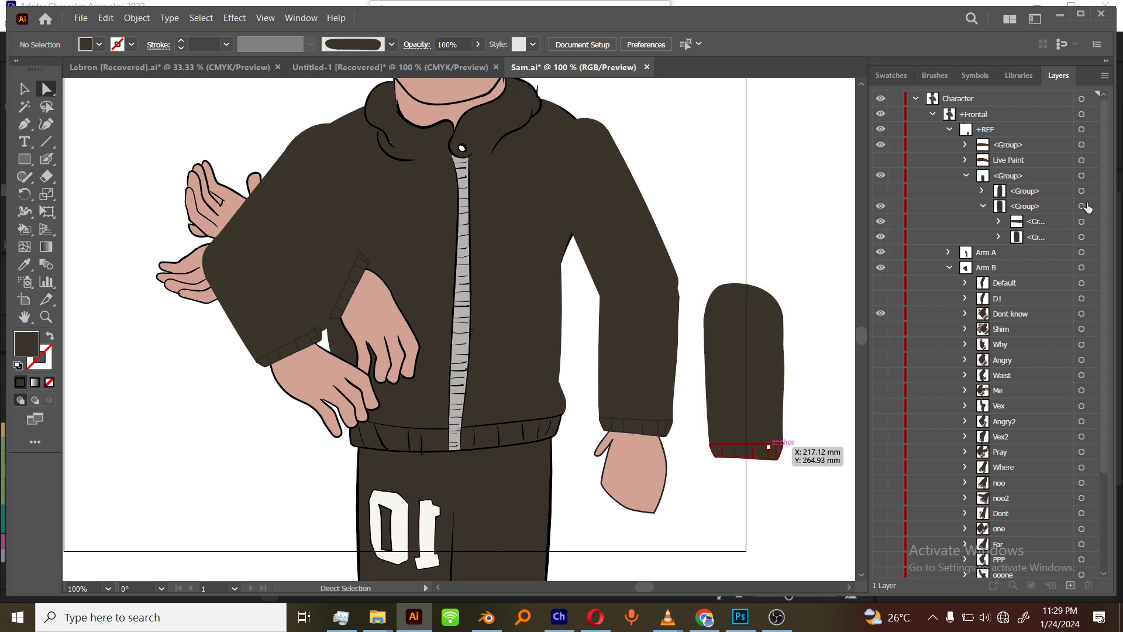
Step: Start a new Art Brush from the visible reference sleeve group, review its options, and cancel without creating it
left_click(1081, 206)
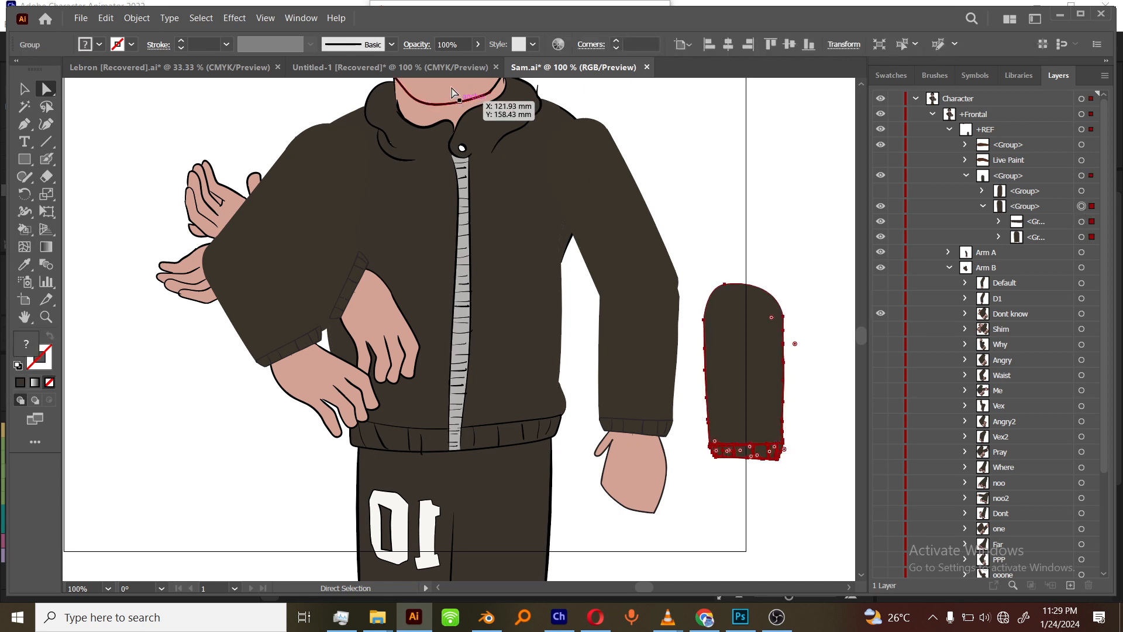
left_click(391, 46)
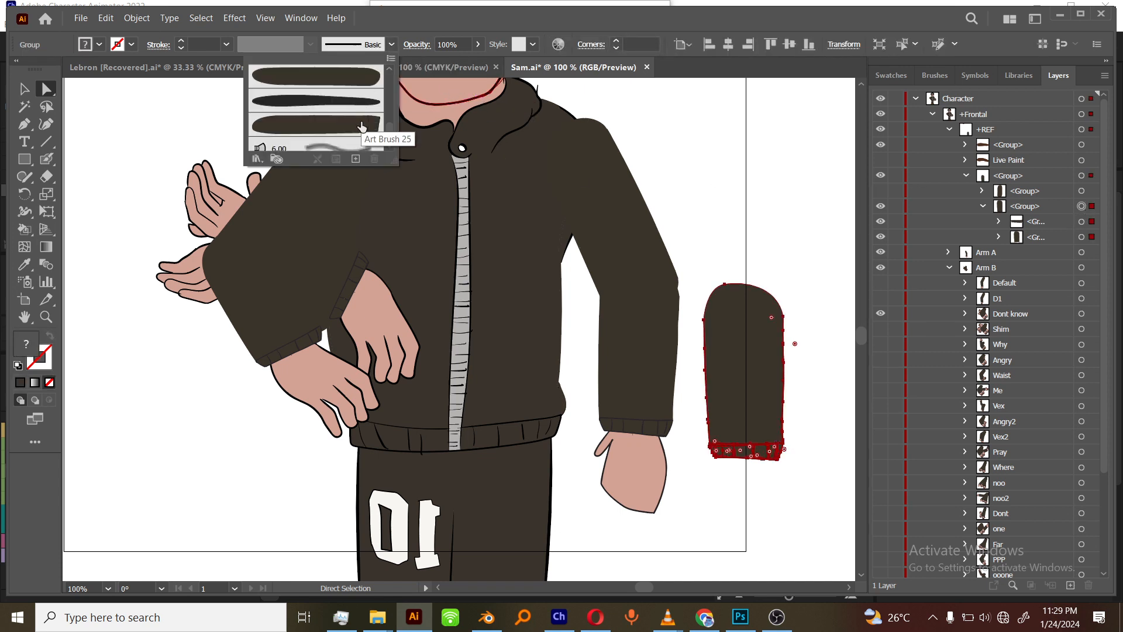
left_click(356, 160)
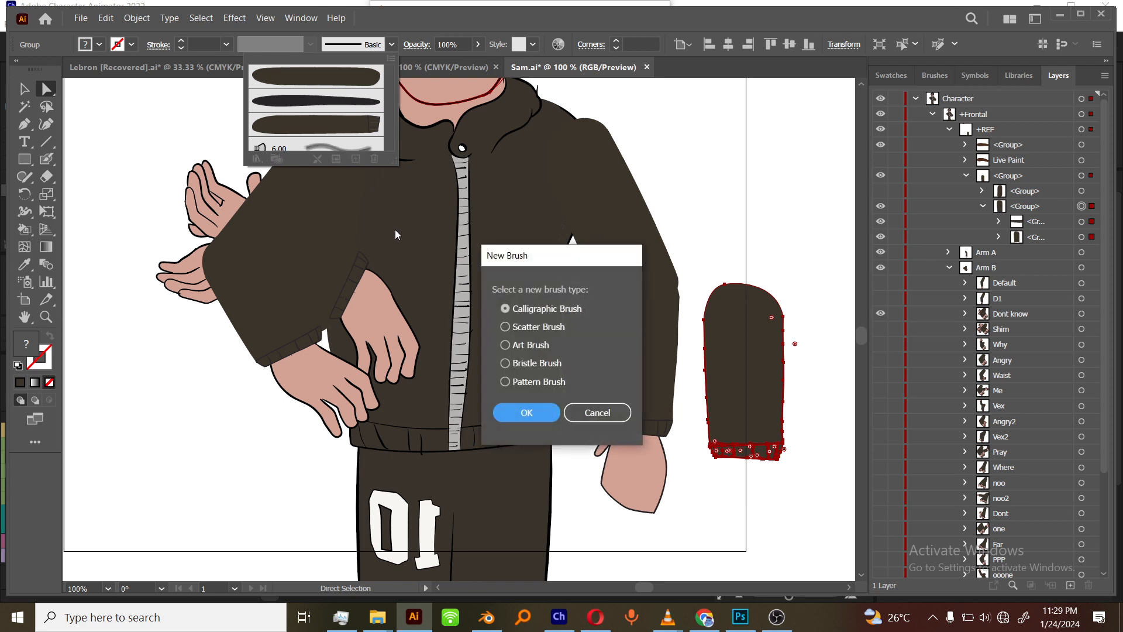
left_click(518, 346)
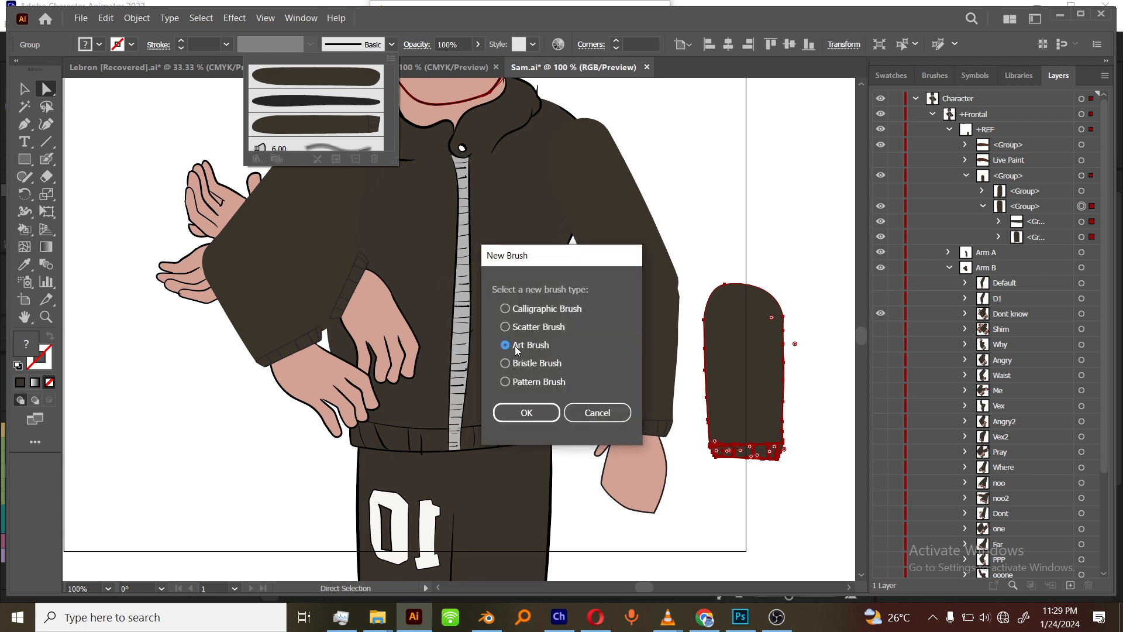
left_click(526, 412)
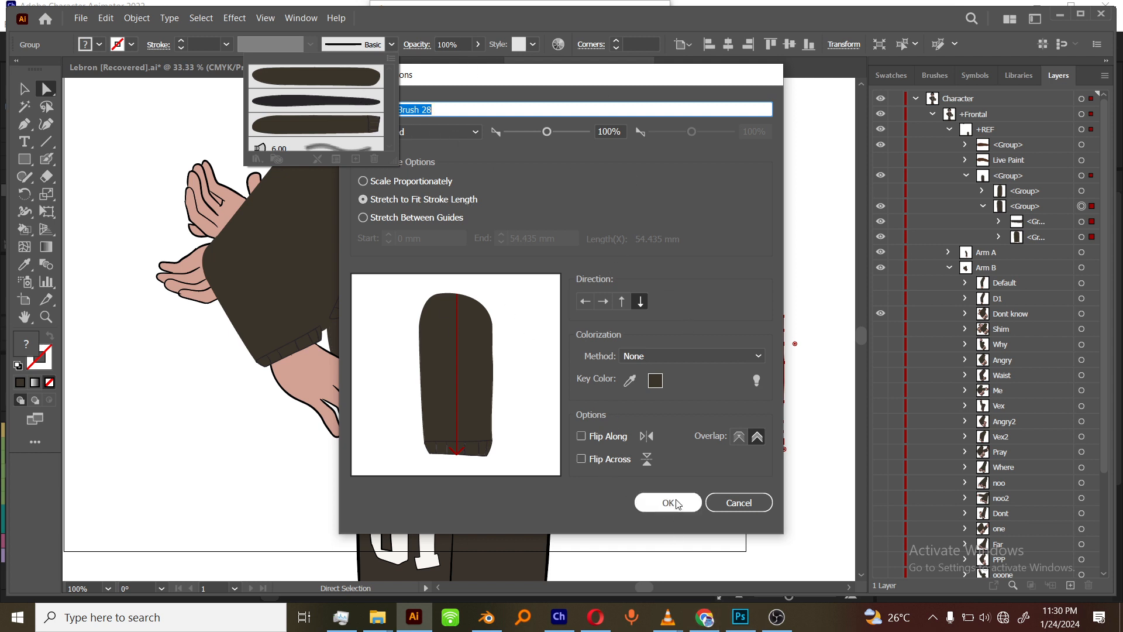
left_click(751, 506)
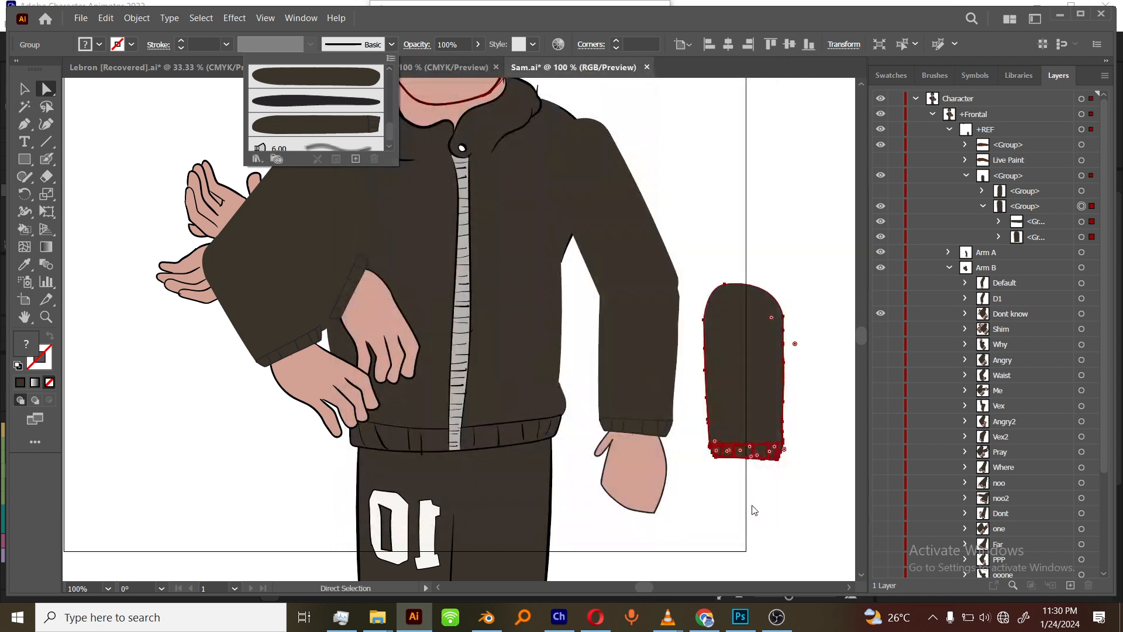
Step: Draw a near-vertical straight line in the empty area above the reference sleeve and apply Art Brush 25 to it
left_click(32, 89)
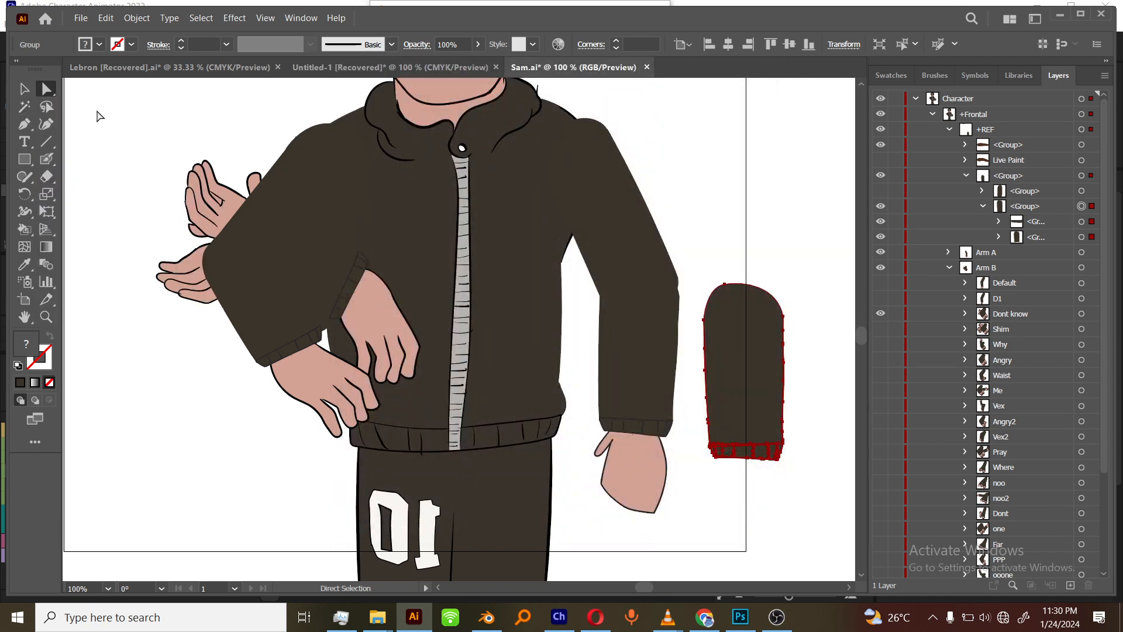
left_click(69, 147)
left_click(46, 141)
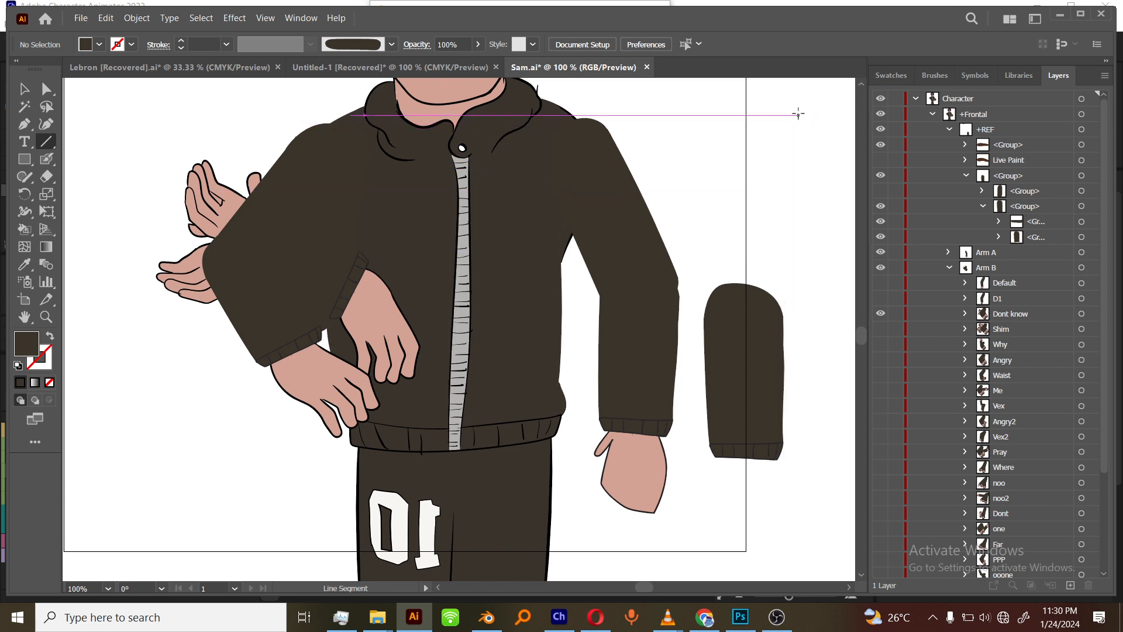
left_click_drag(799, 110, 804, 272)
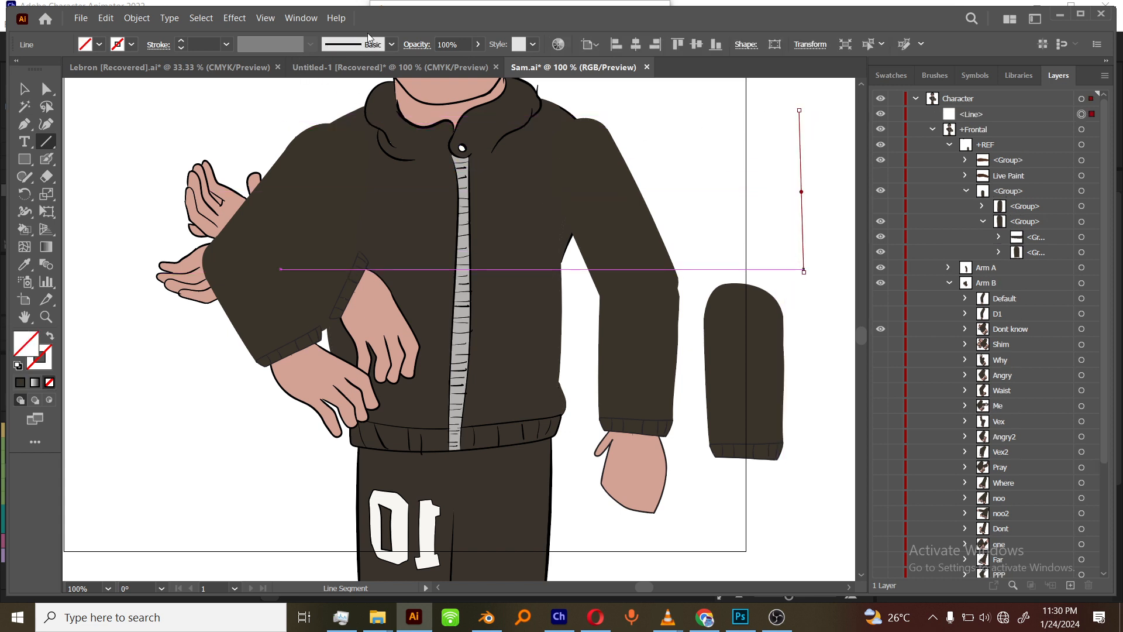
left_click(391, 45)
left_click(362, 127)
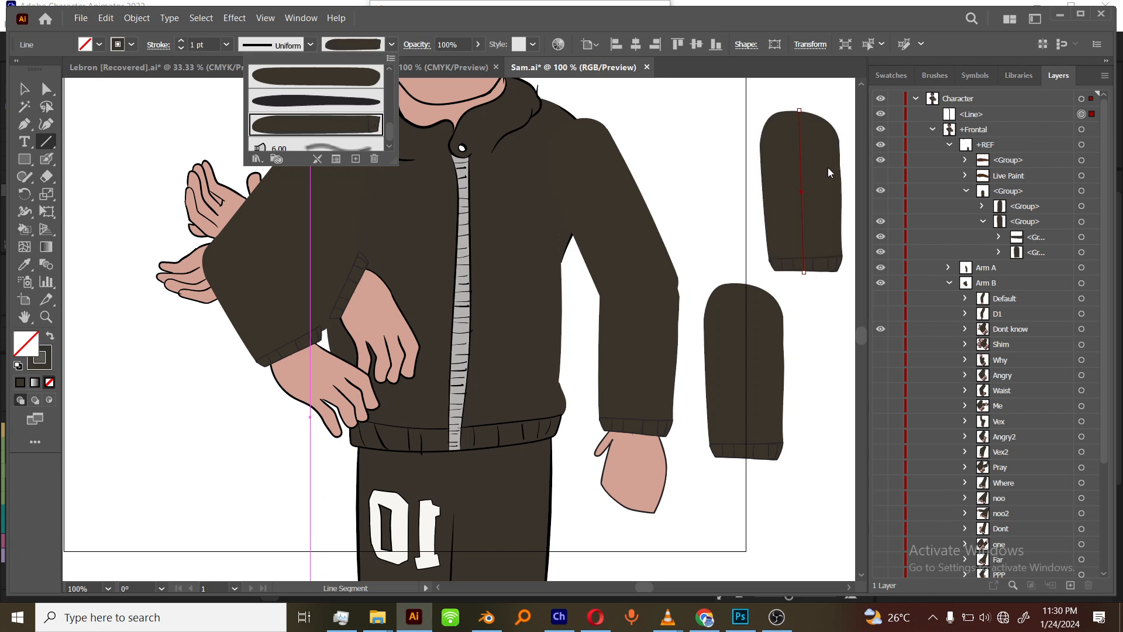
Step: Delete the brushed test line above the reference sleeve
left_click(24, 89)
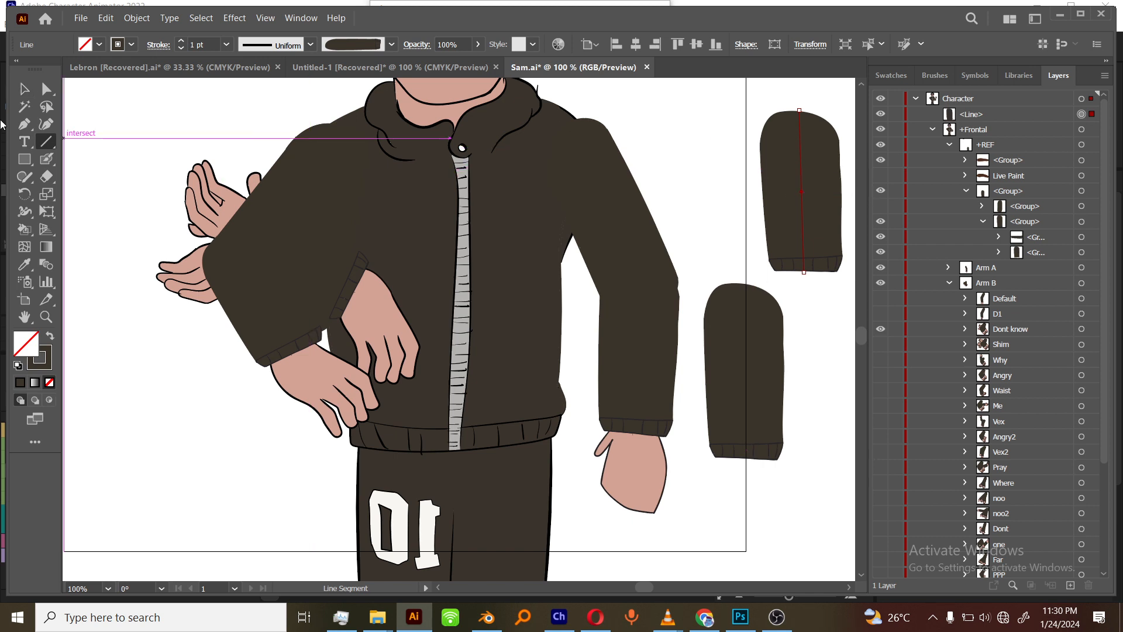
key("v")
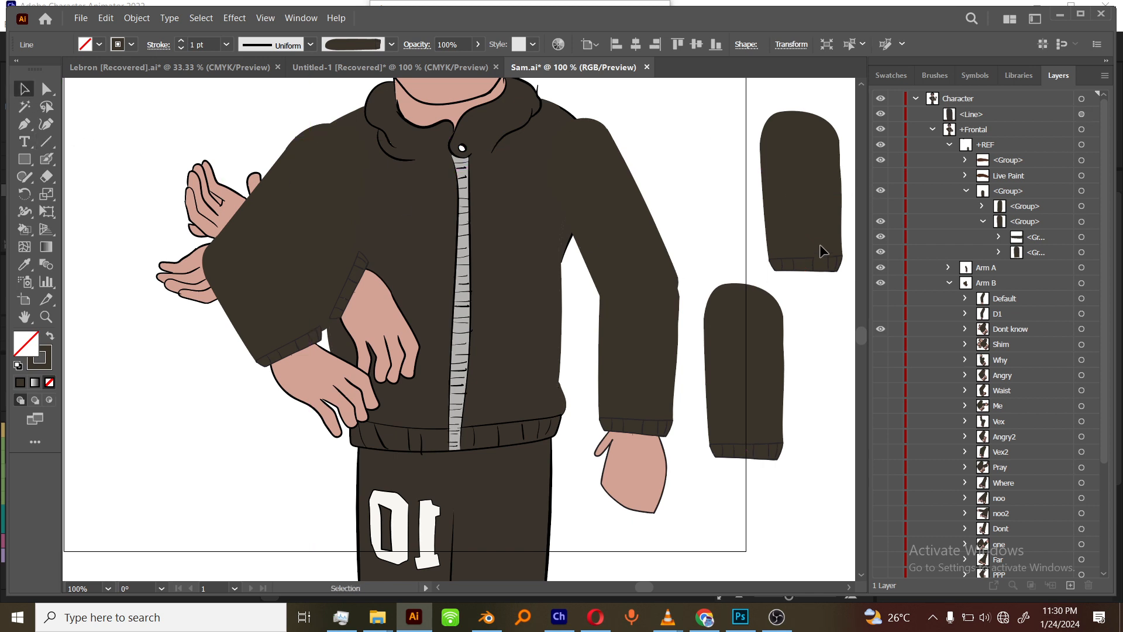
left_click(821, 238)
key("Delete")
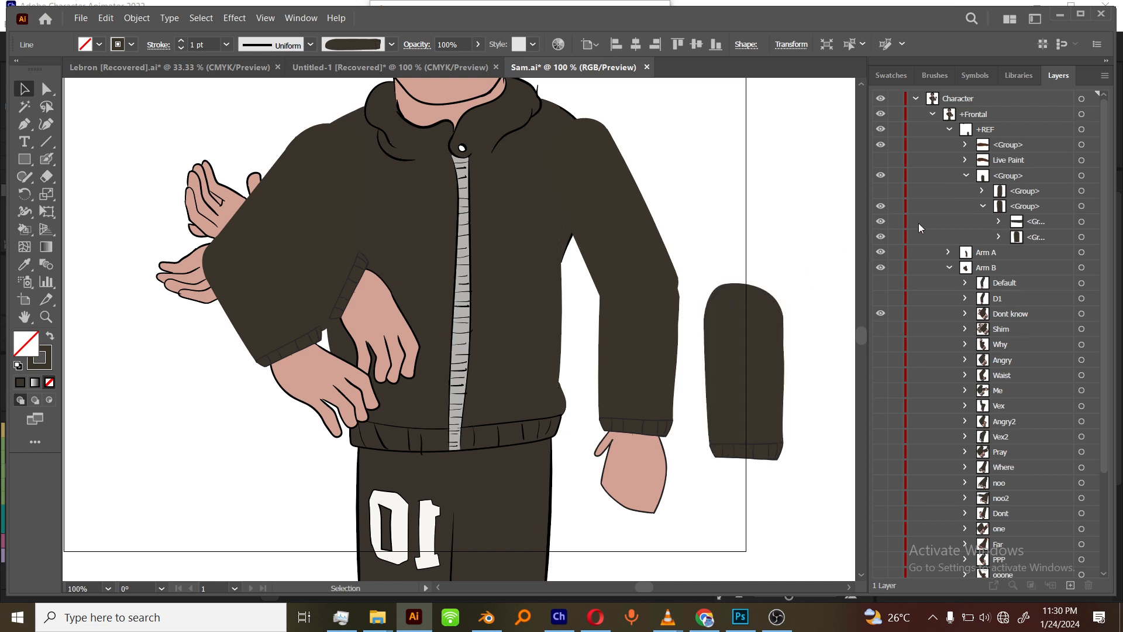
Step: Hide the dark cuff group inside the reference sleeve, then collapse and hide the +REF layer
left_click(984, 206)
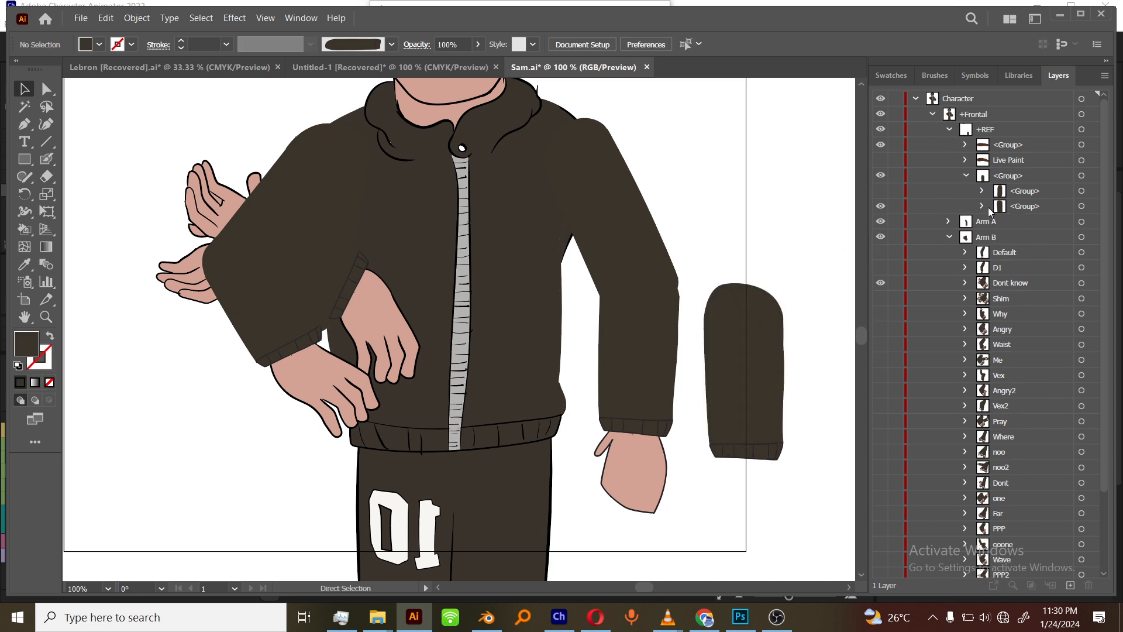
left_click(983, 206)
left_click(880, 221)
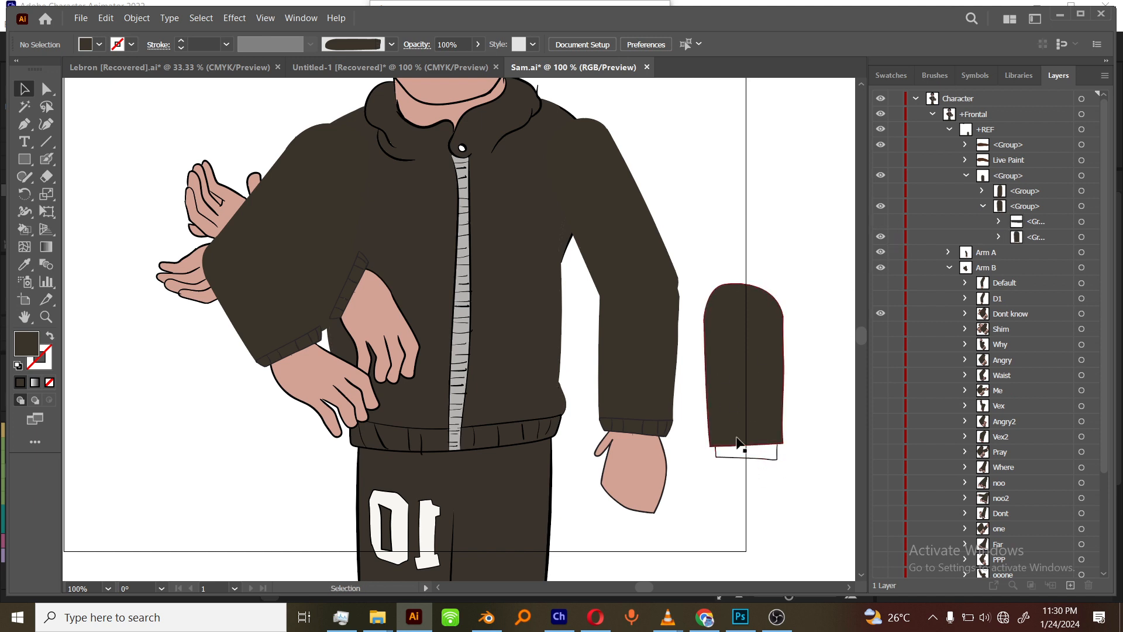
left_click(983, 207)
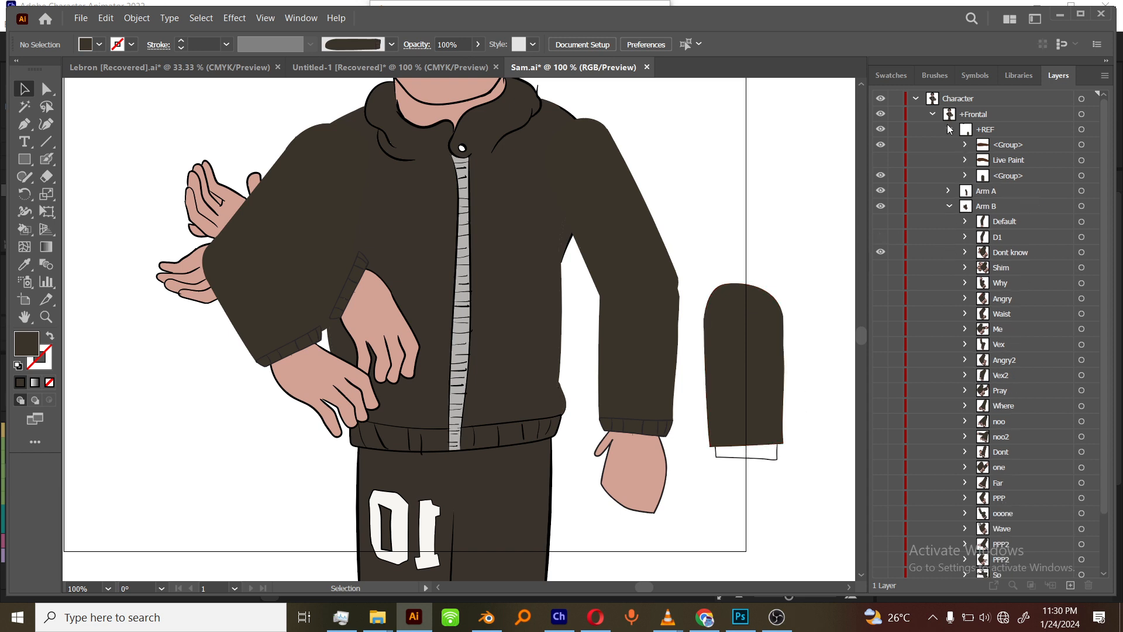
left_click(880, 130)
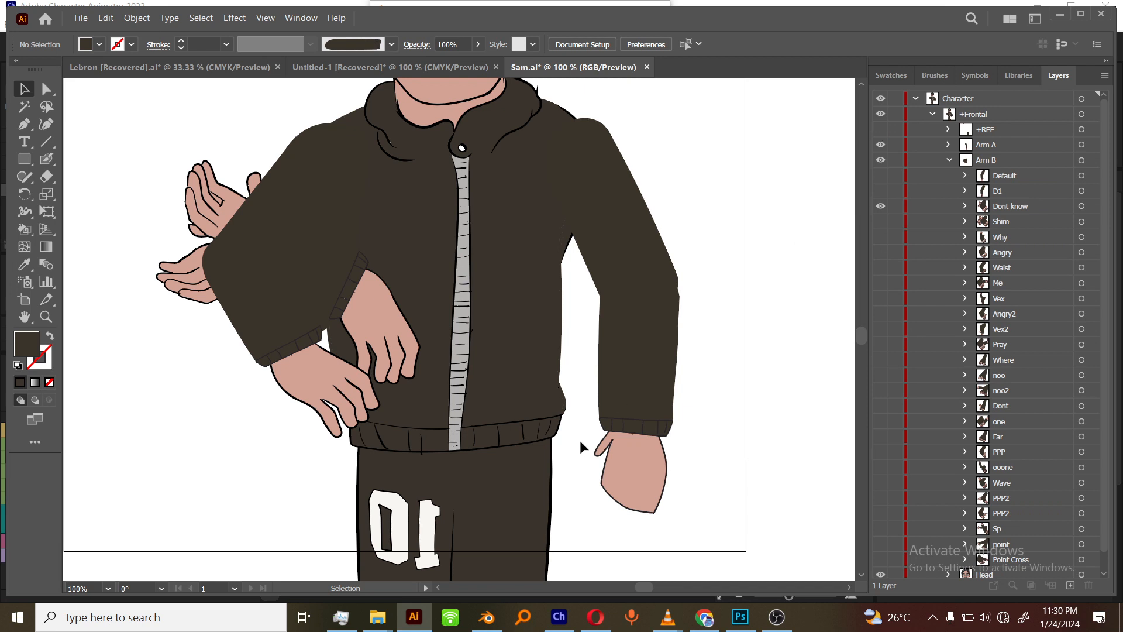
Step: Select the lower-sleeve path in the first Dont know arm group and extend the selection to all paths with the same Appearance
left_click(965, 207)
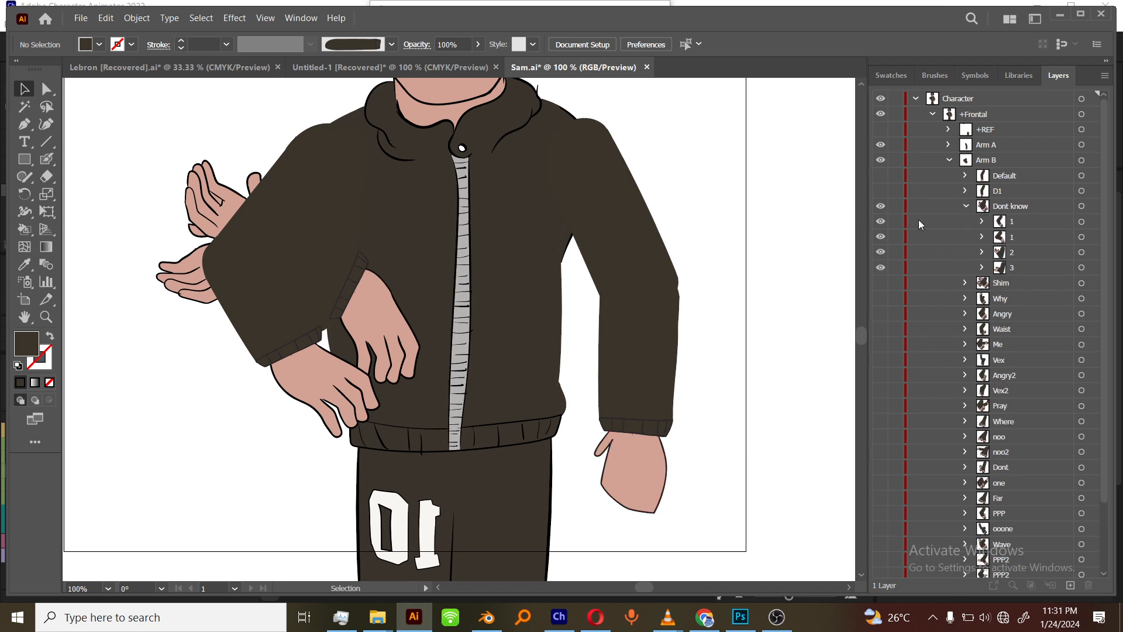
left_click(966, 207)
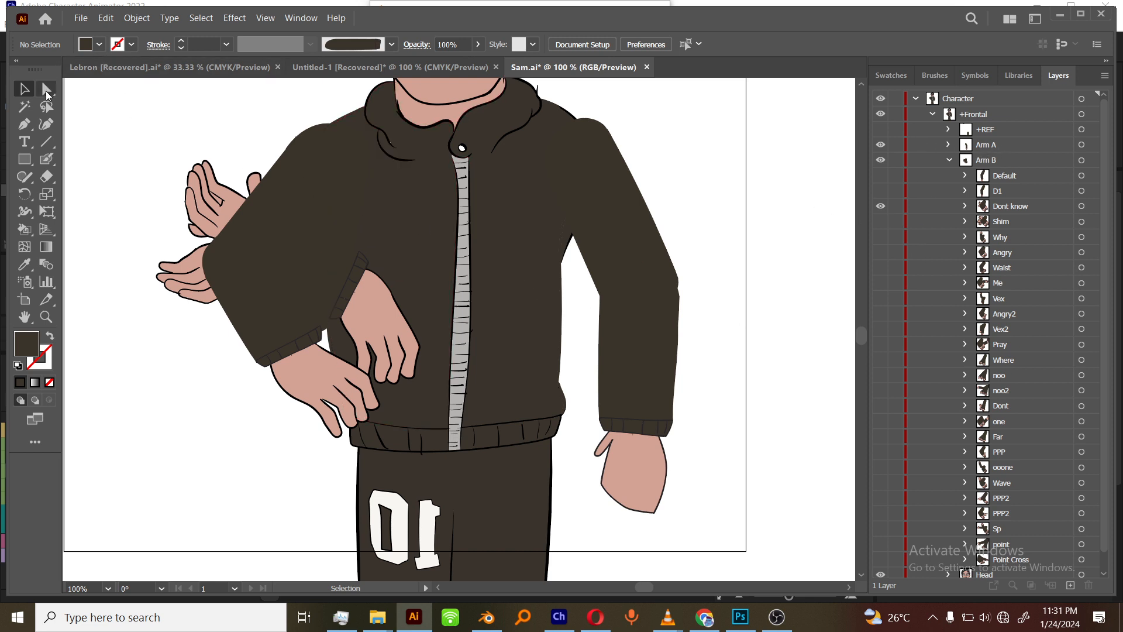
key("a")
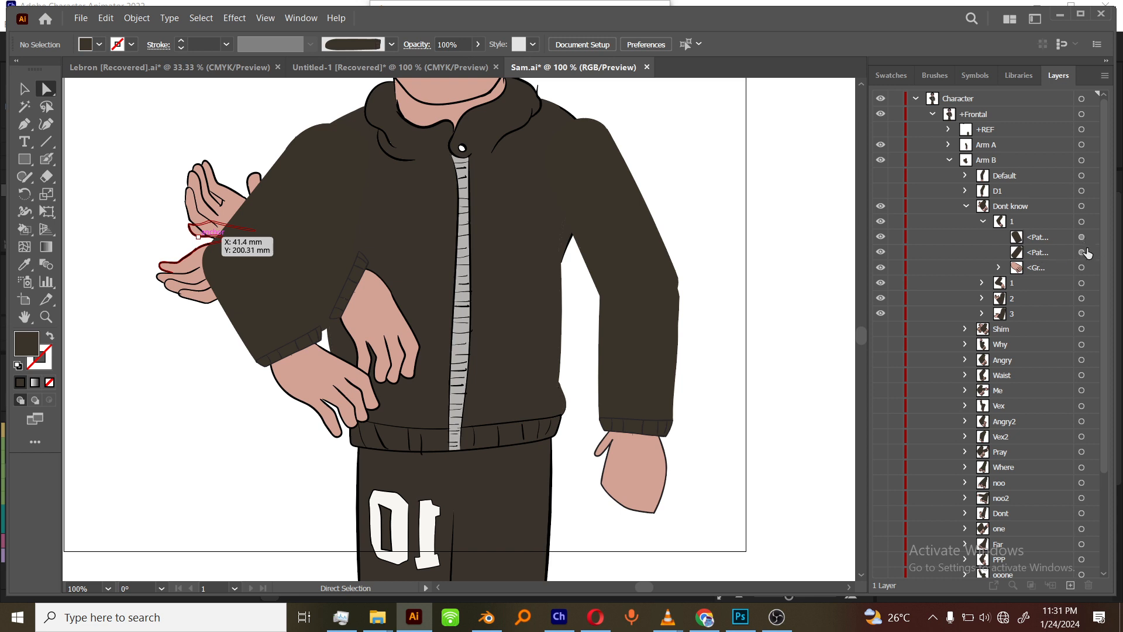
left_click(1081, 237)
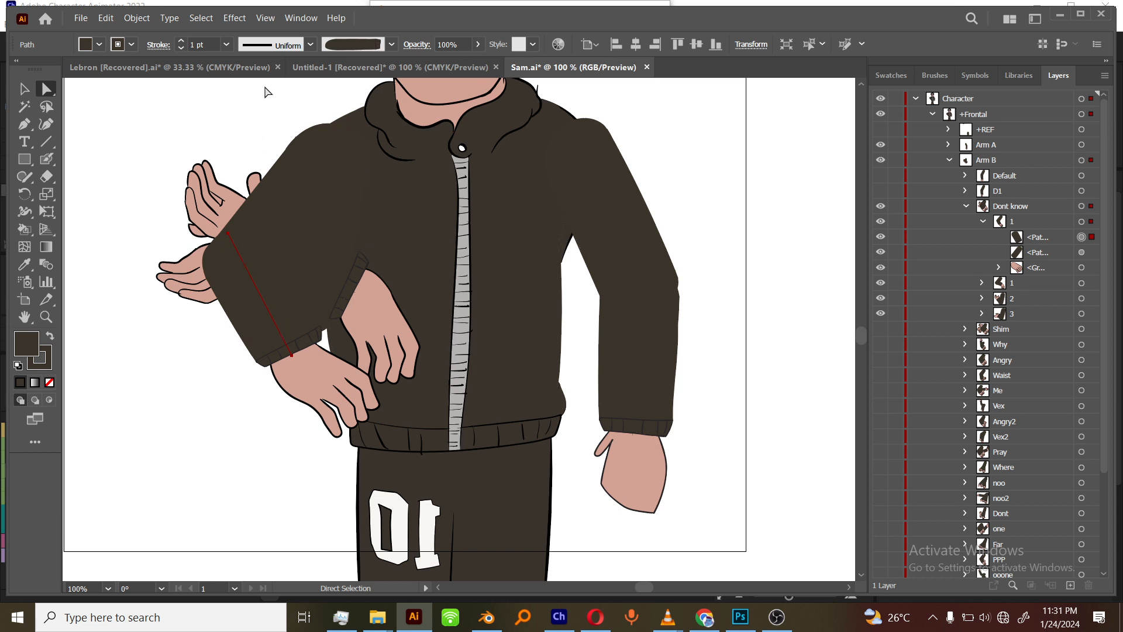
left_click(204, 20)
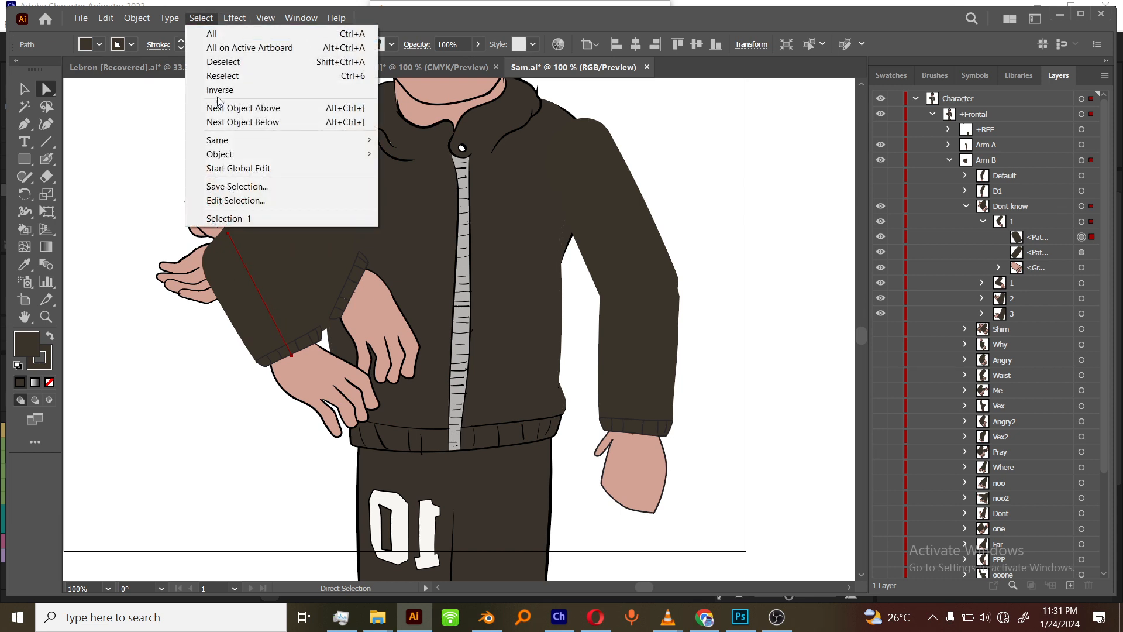
mouse_move(236, 141)
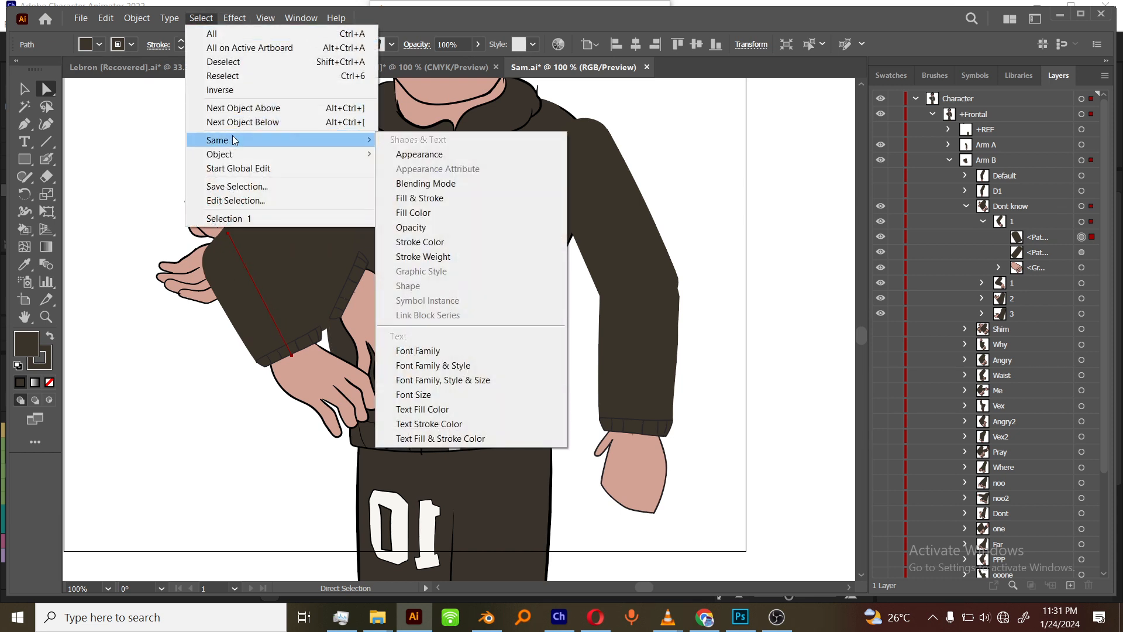
left_click(444, 154)
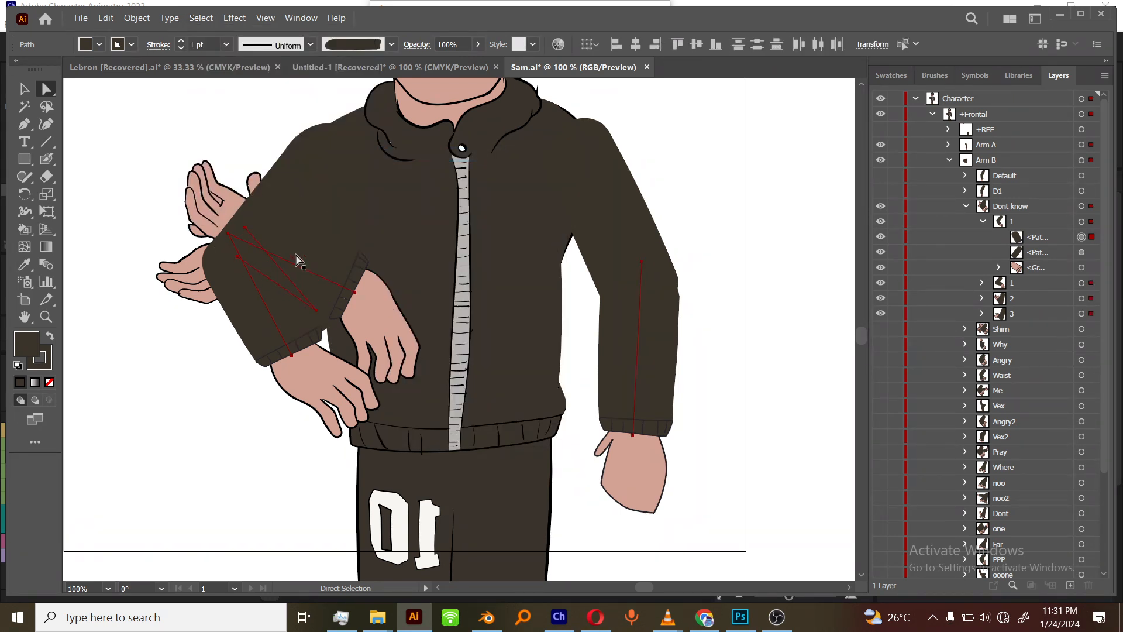
Step: Try the white-cuffed sleeve art brush on all selected lower-sleeve paths and deselect them
left_click(391, 44)
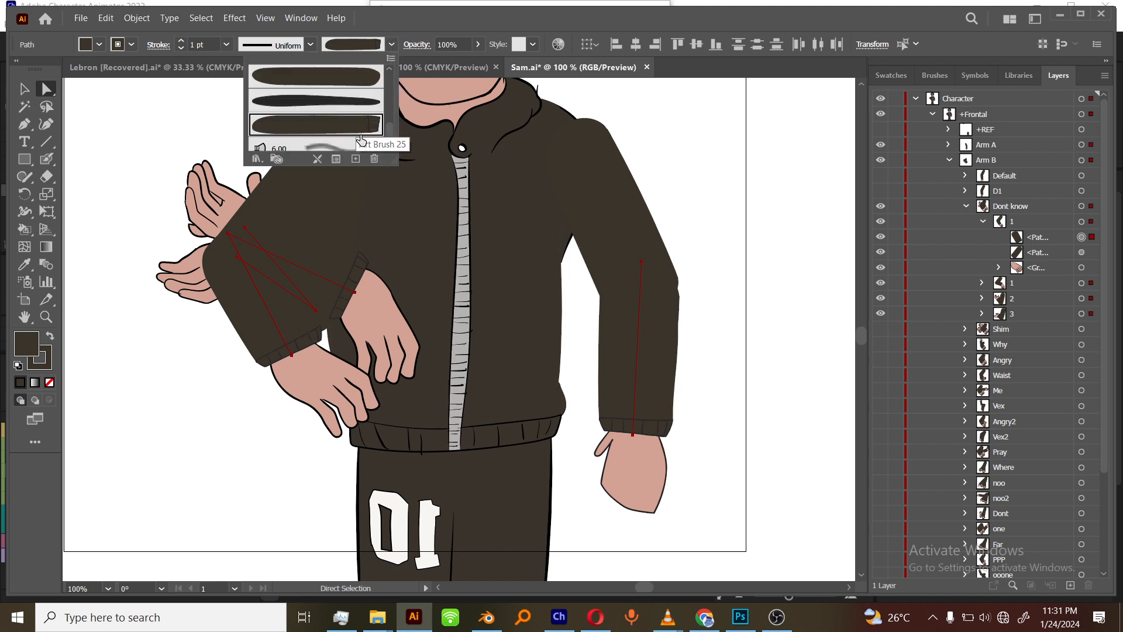
scroll(361, 141, "down", 2)
left_click(366, 95)
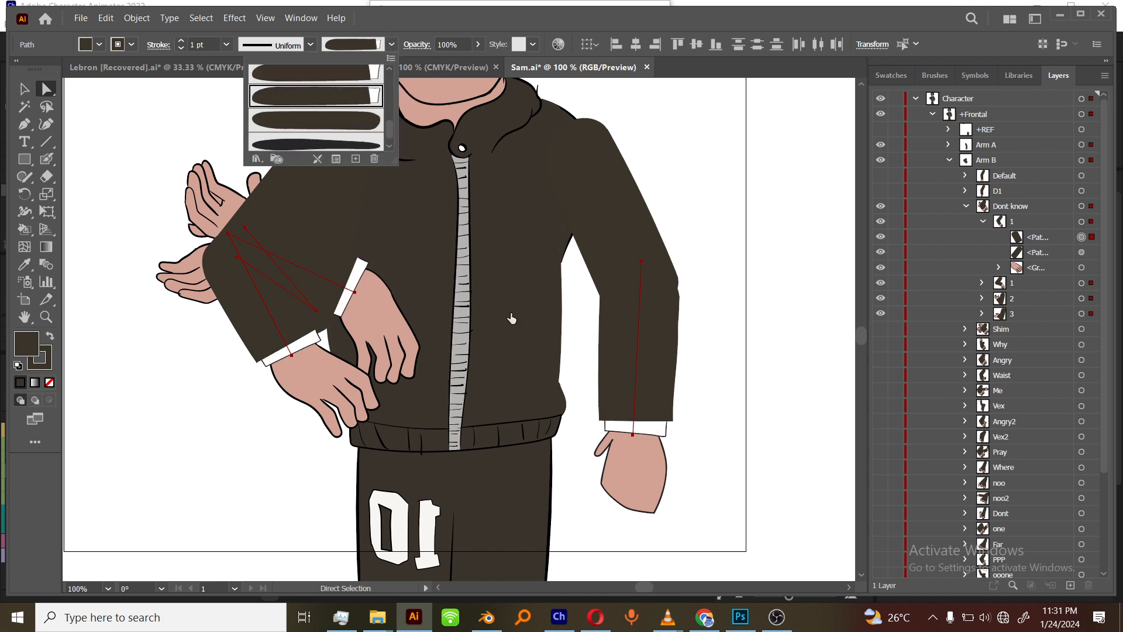
left_click(750, 304)
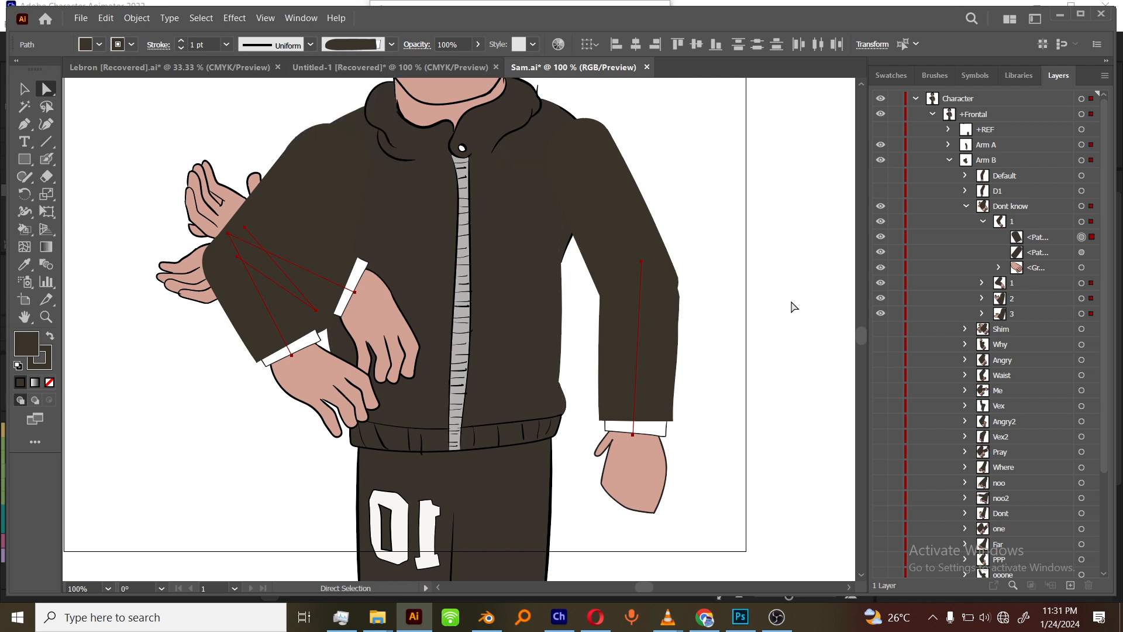
left_click(793, 306)
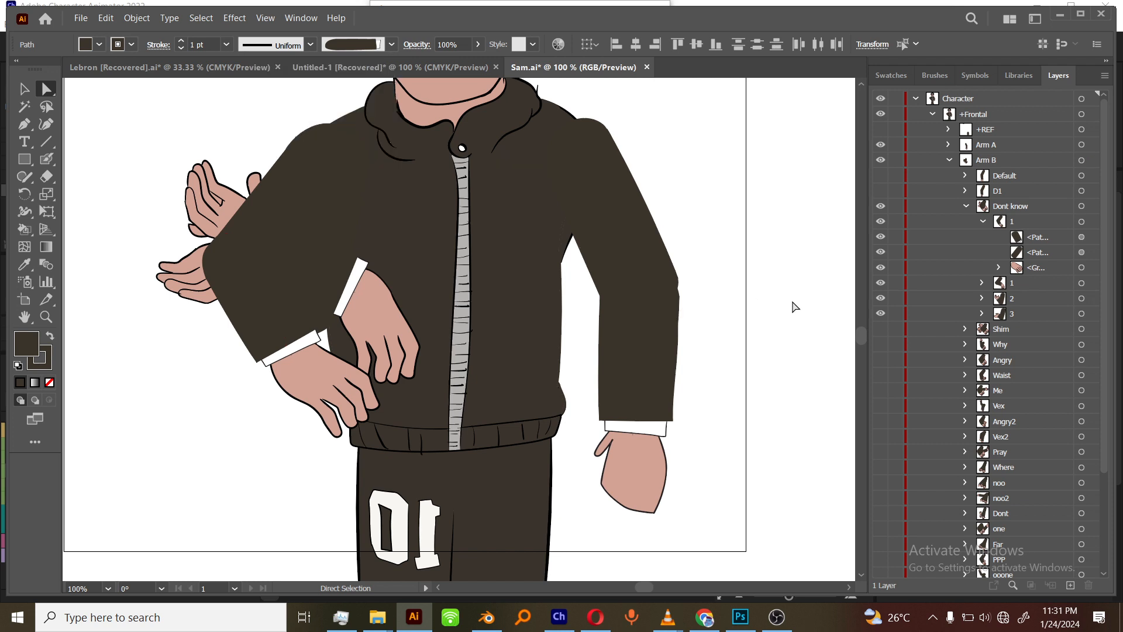
Step: Undo the brush change on the lower-sleeve paths and clear the selection
key("ctrl")
left_click(657, 295, "ctrl")
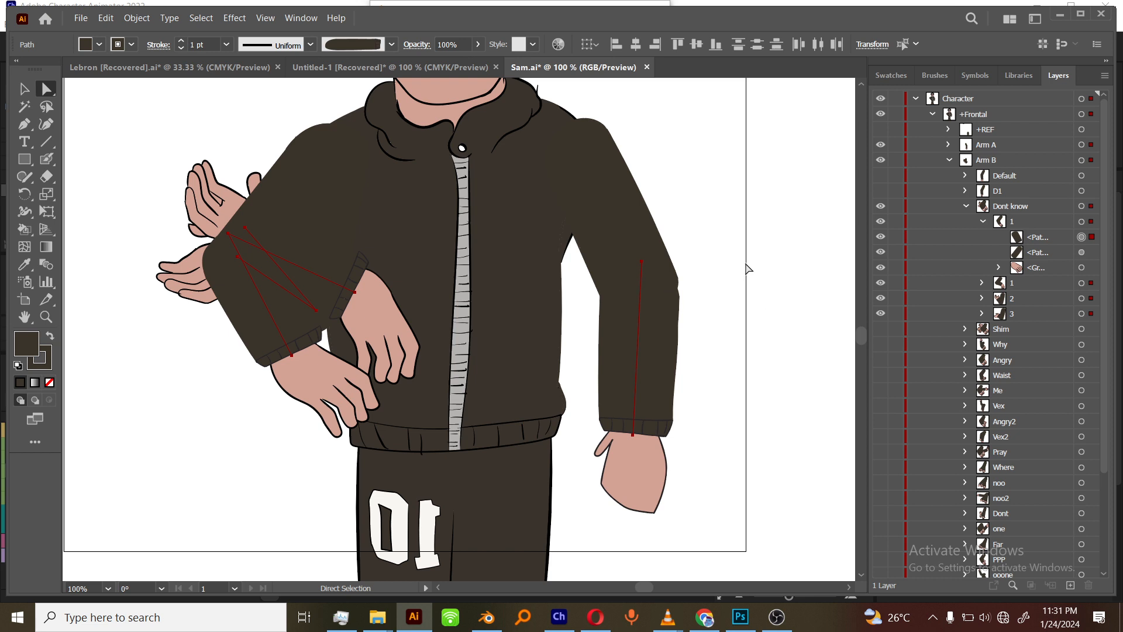
left_click(748, 269)
left_click(24, 89)
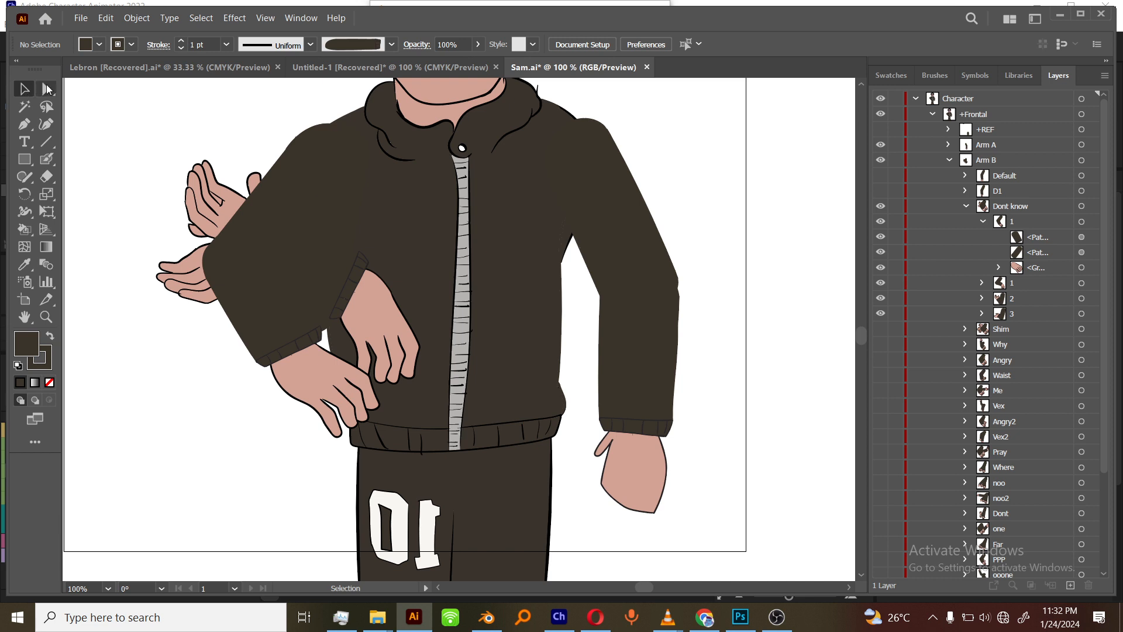
left_click(47, 88)
Step: Switch to Character Animator, inspect the puppet in a maximized Scene view, and restore the normal workspace layout
left_click(567, 613)
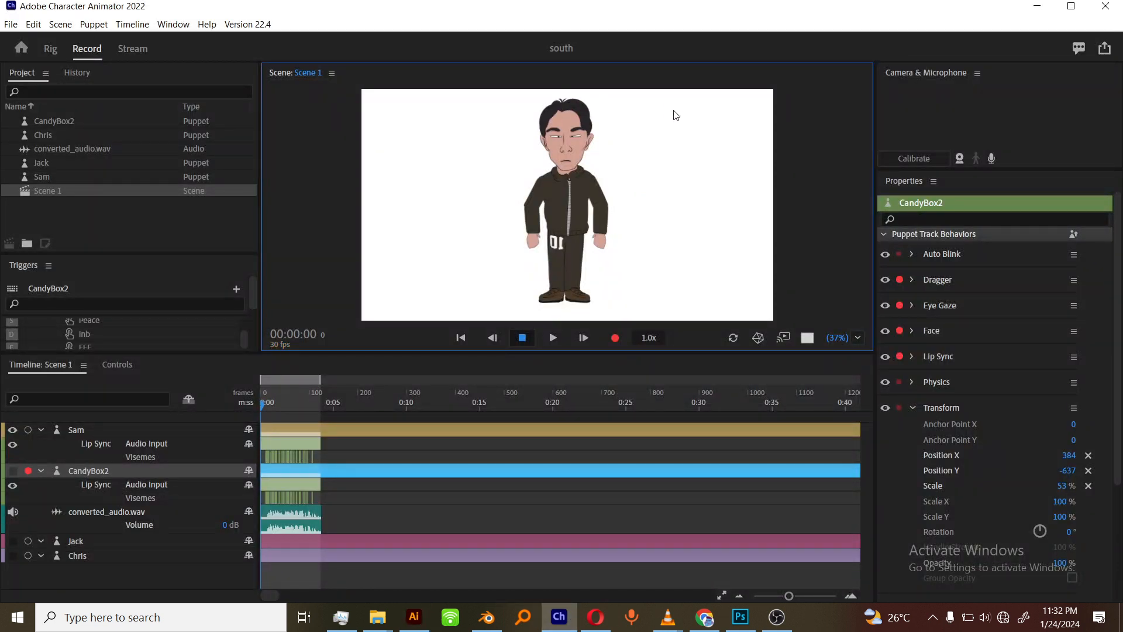
key("grave")
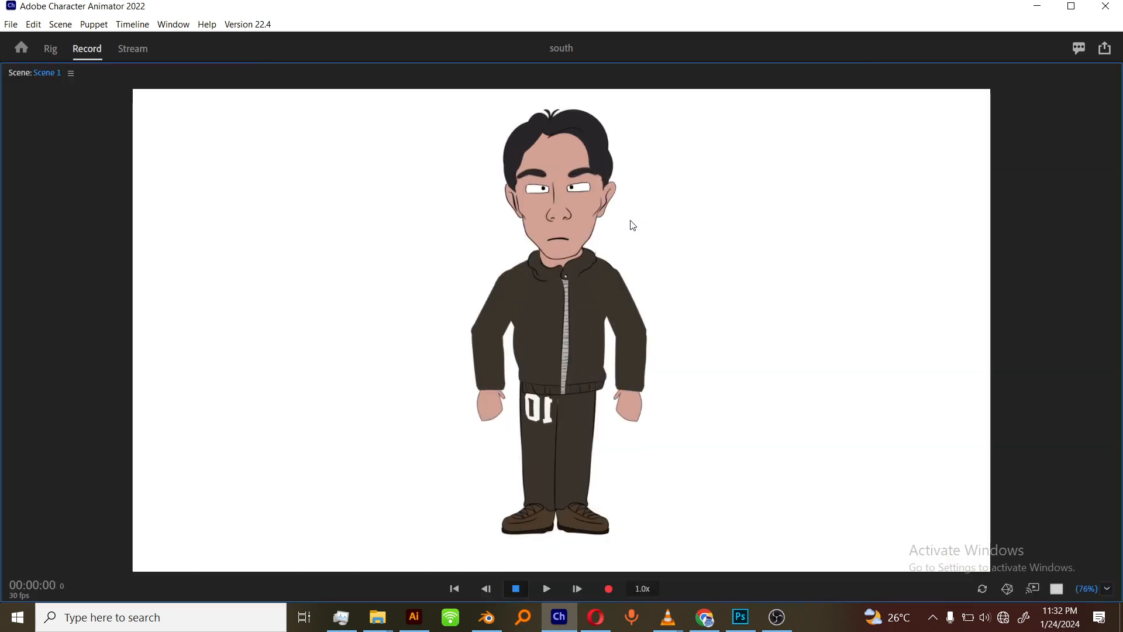
key("grave")
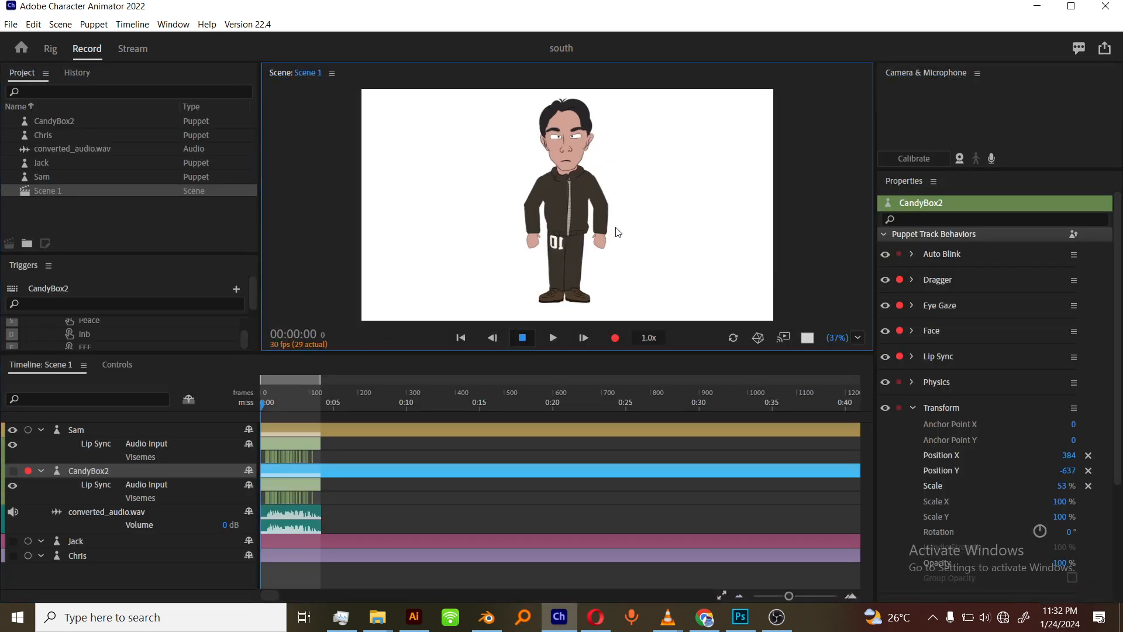
key("grave")
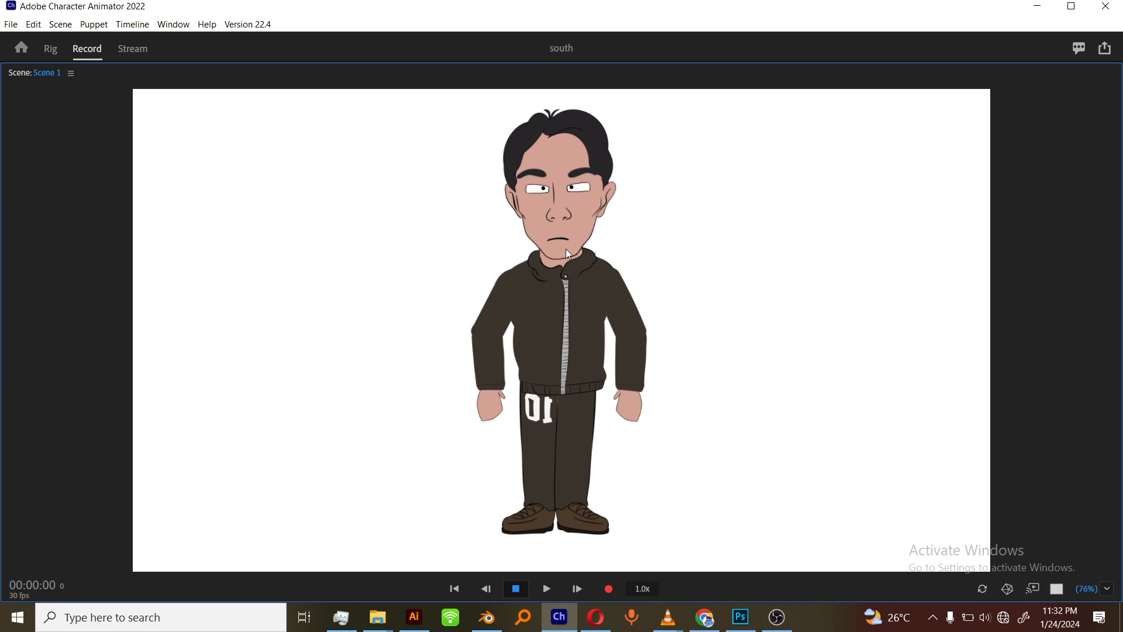
key("grave")
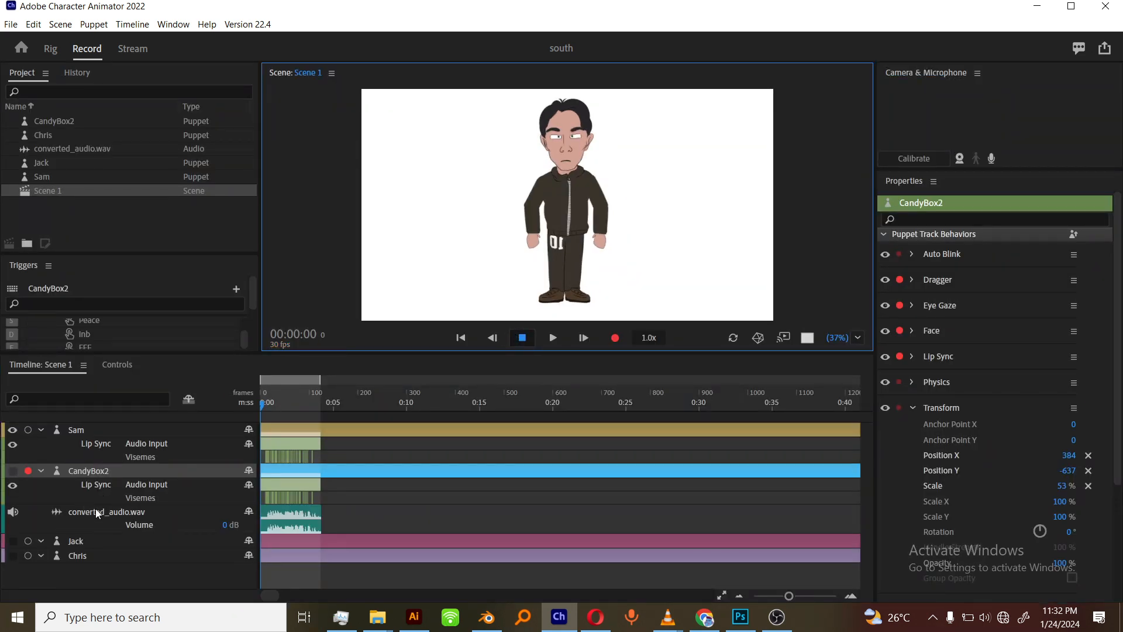
Step: Select the Sam puppet track, examine its arm poses in a maximized Scene view, and restore the panel layout
left_click(99, 433)
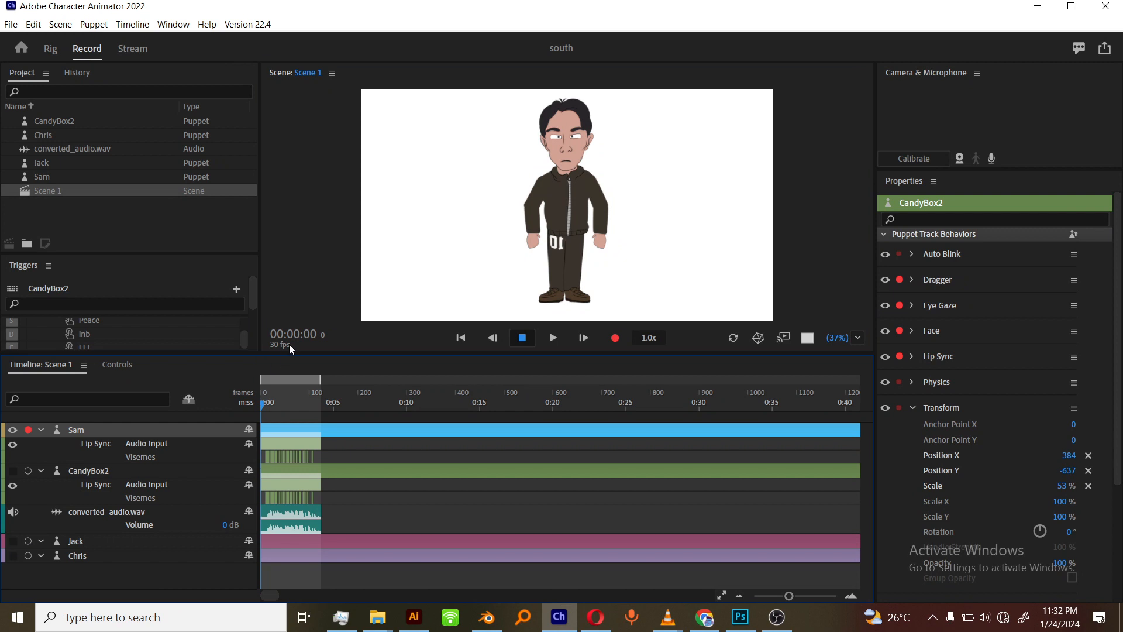
key("grave")
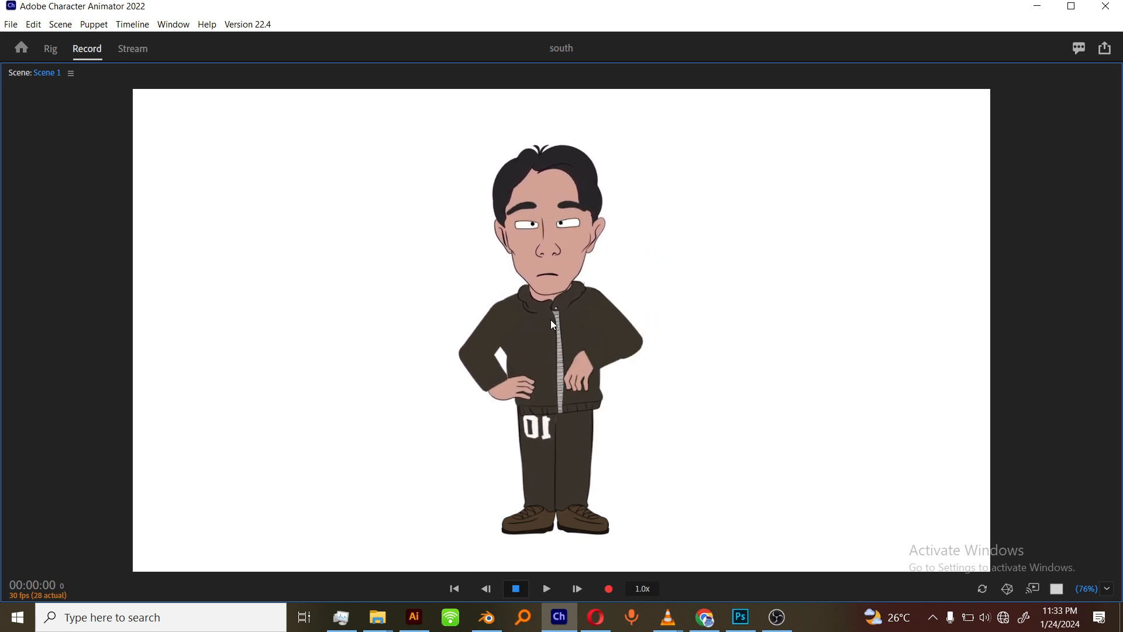
key("grave")
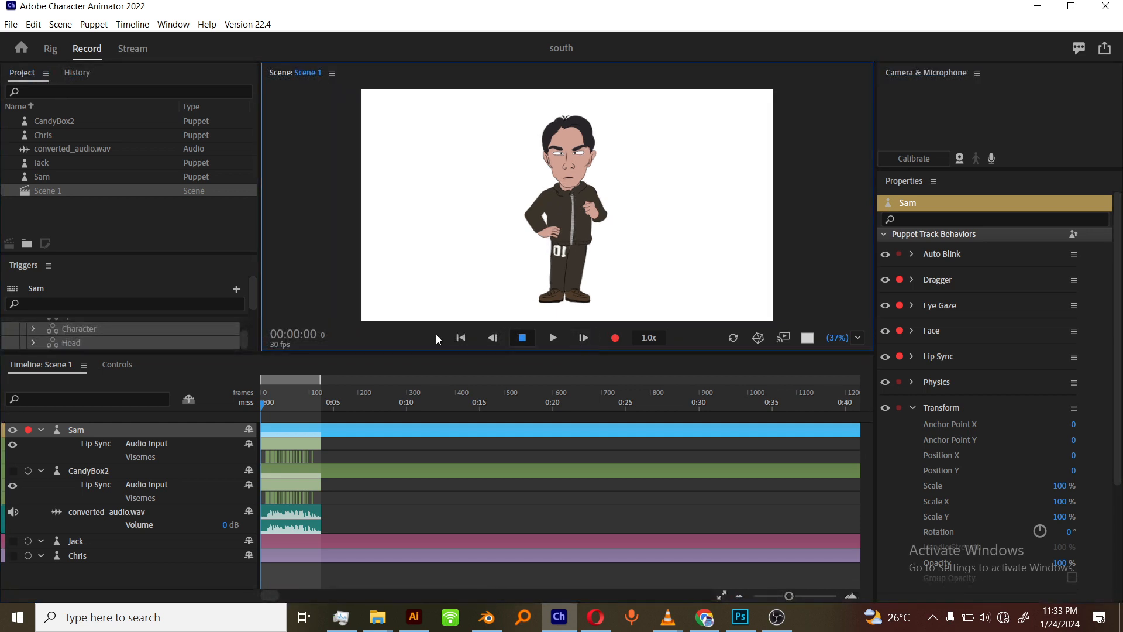
Step: Hide Sam, show and select the CandyBox2 puppet, and examine it in a maximized Scene view before restoring the layout
left_click(14, 432)
left_click(88, 471)
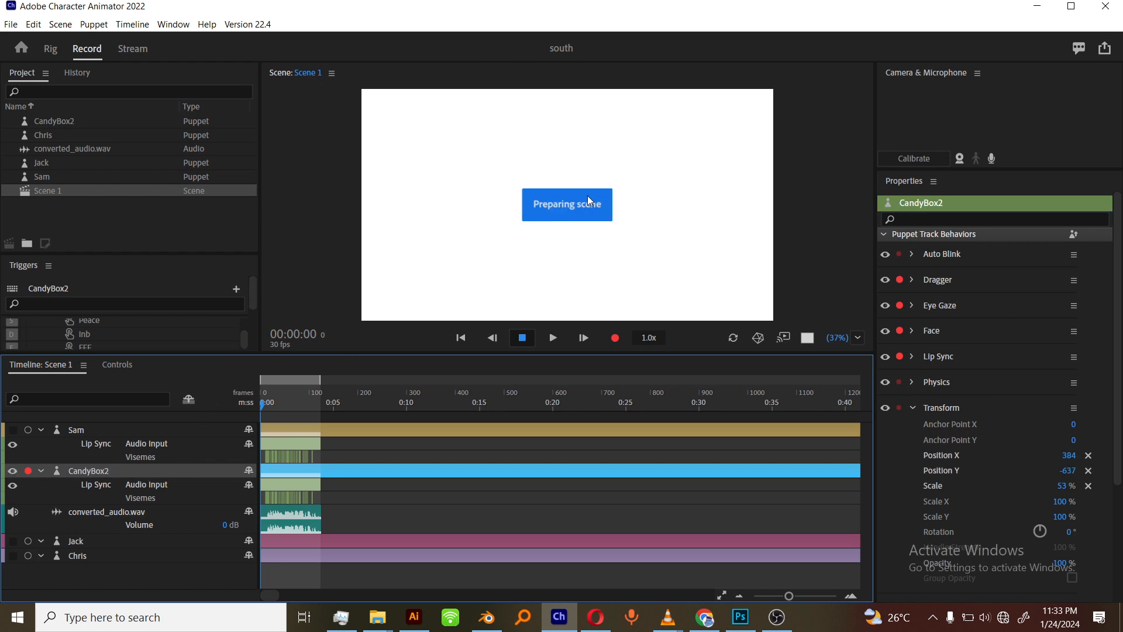
key("grave")
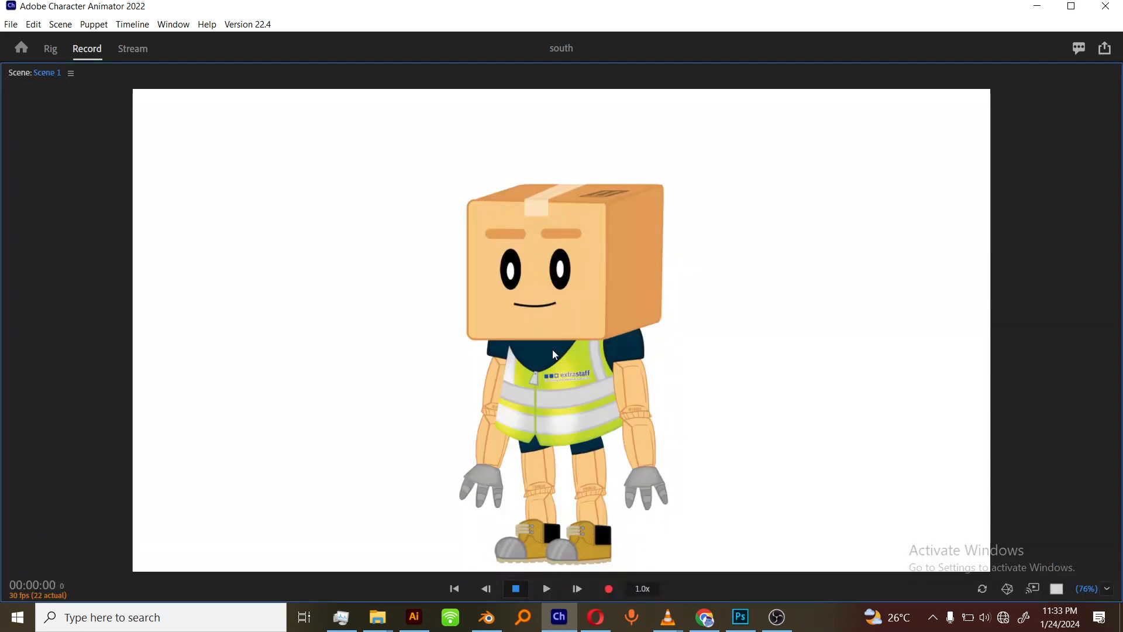
key("grave")
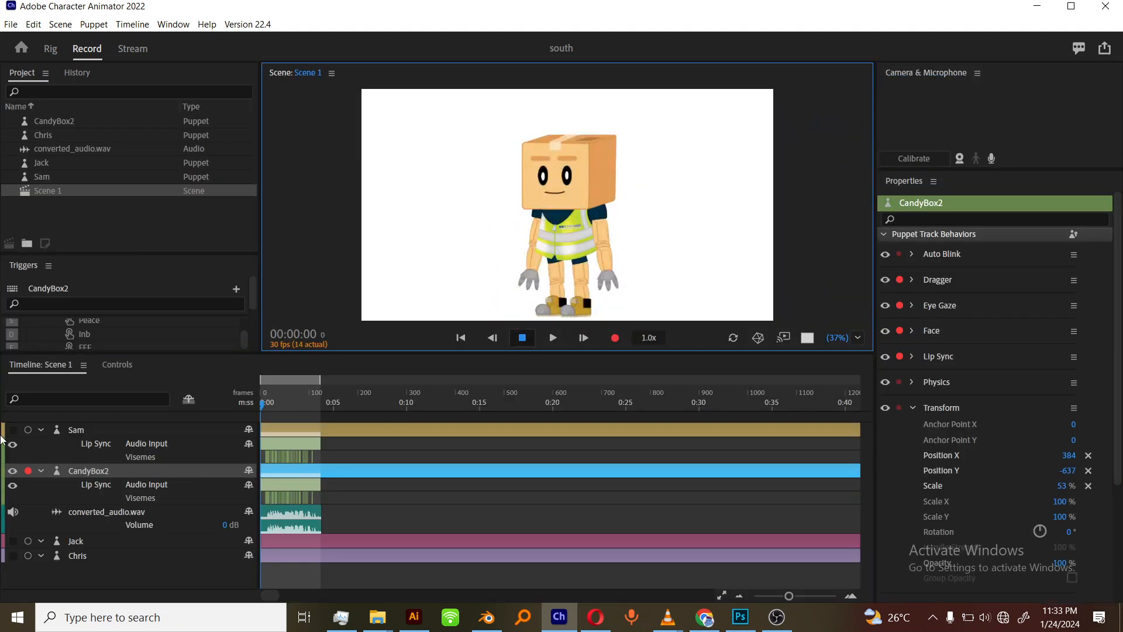
Step: Show Sam together with CandyBox2, select the Sam track, and compare both puppets in a maximized Scene view
left_click(100, 433)
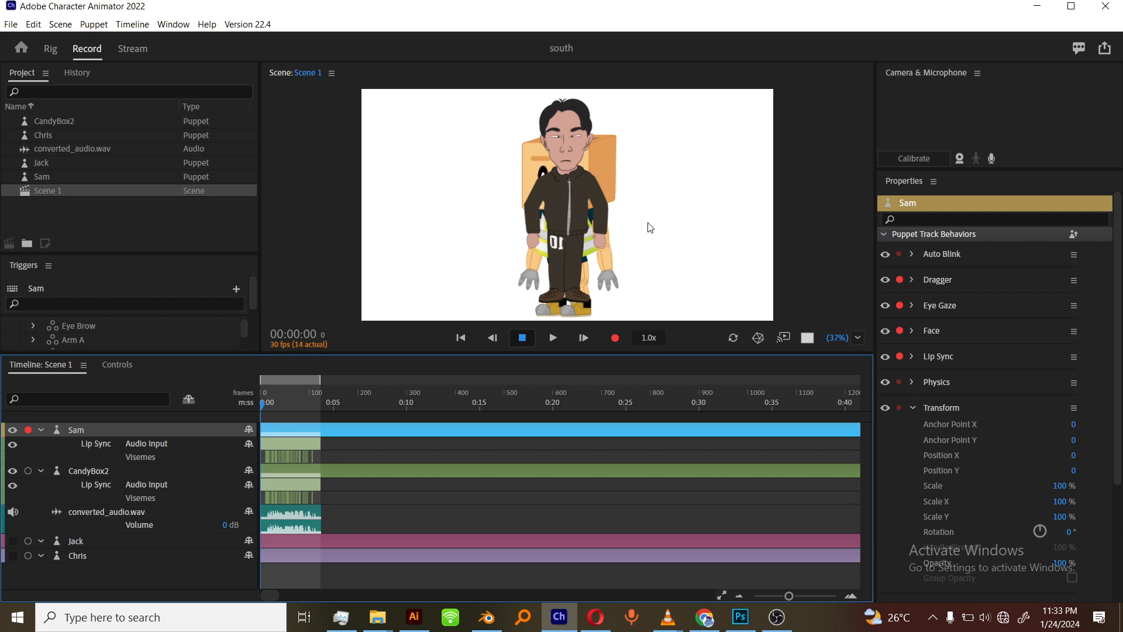
key("grave")
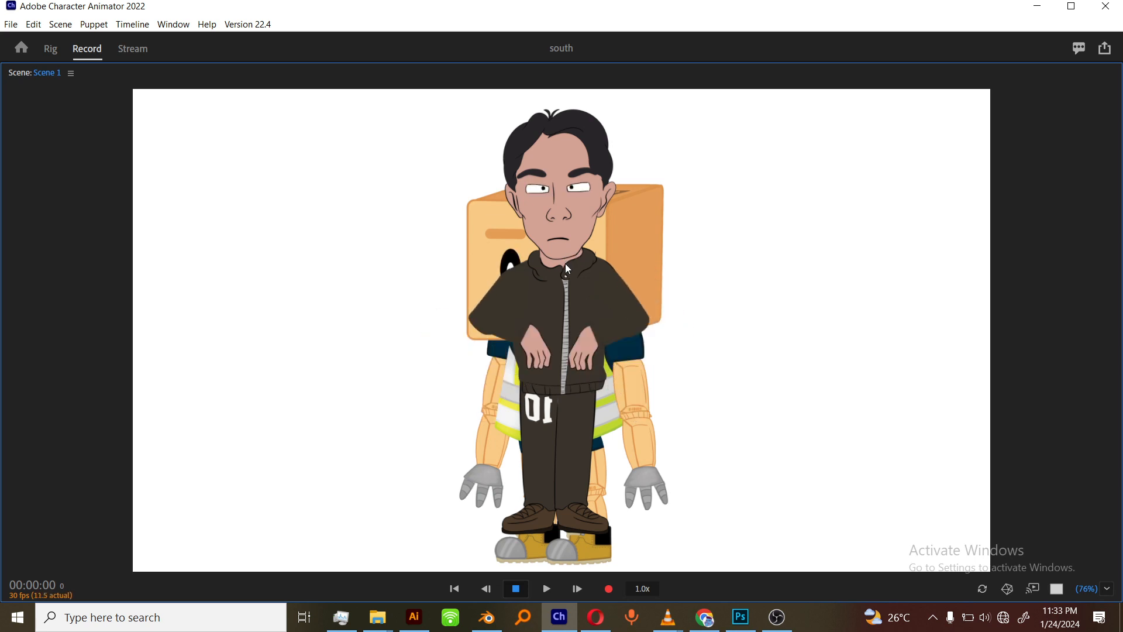
key("grave")
Step: Look through Sam's trigger thumbnails in the Controls view and return to the Scene 1 timeline
left_click(117, 364)
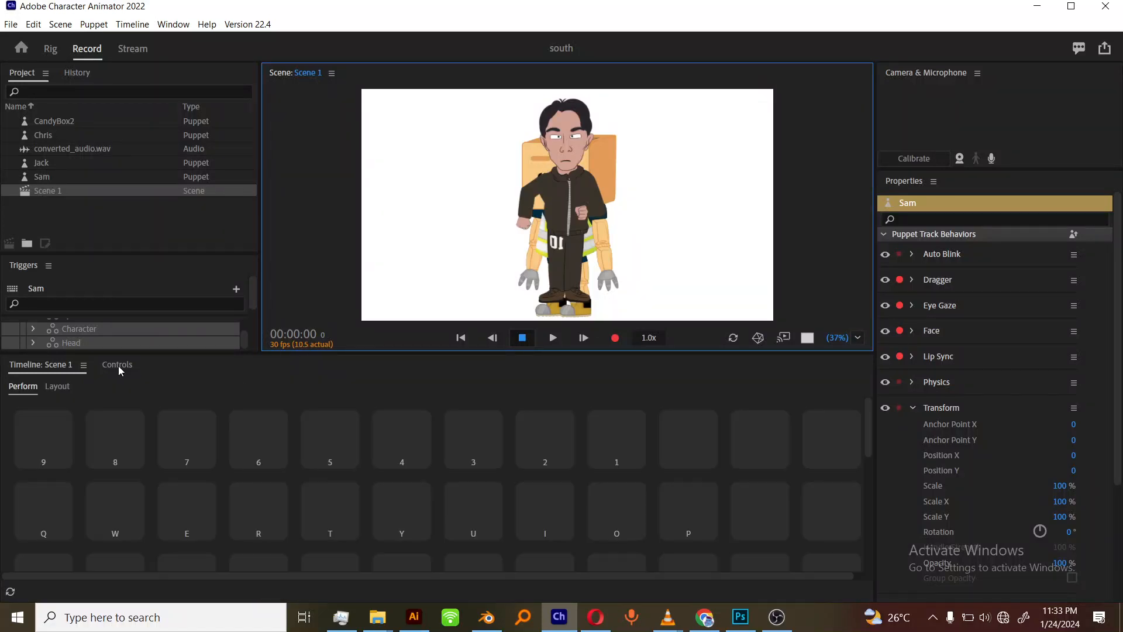
scroll(529, 468, "down", 1)
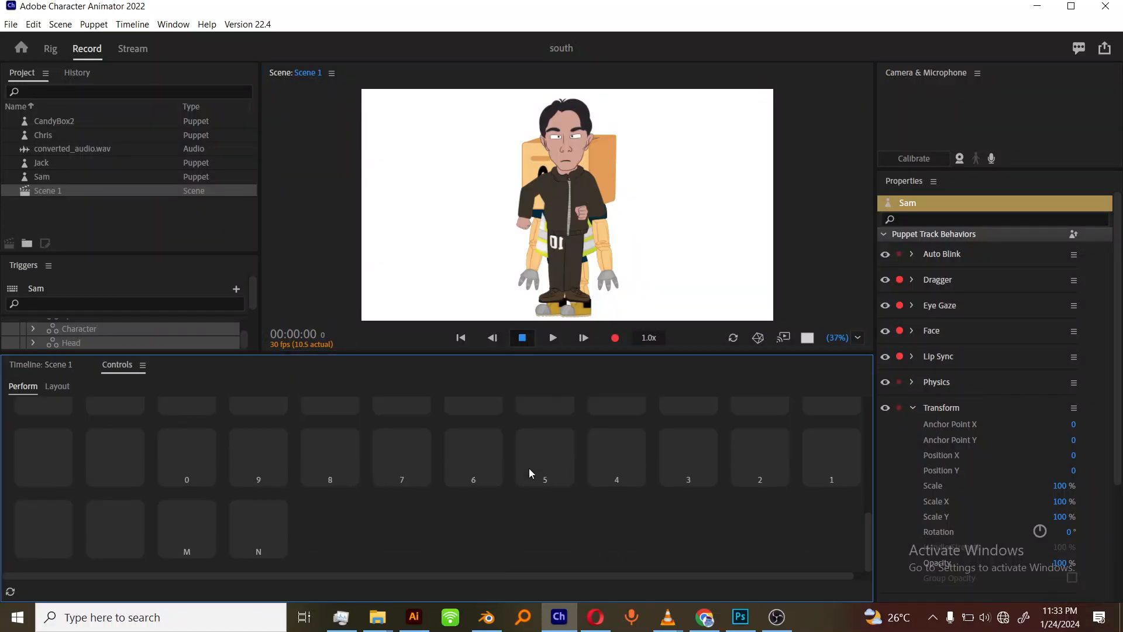
scroll(530, 467, "down", 2)
scroll(536, 465, "up", 2)
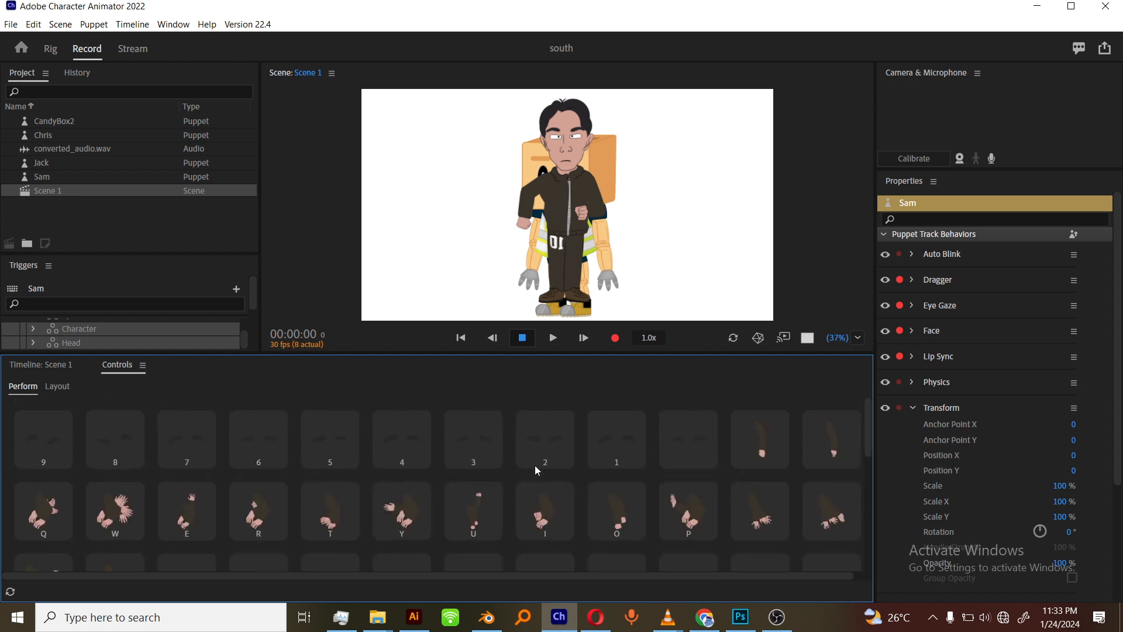
left_click(47, 364)
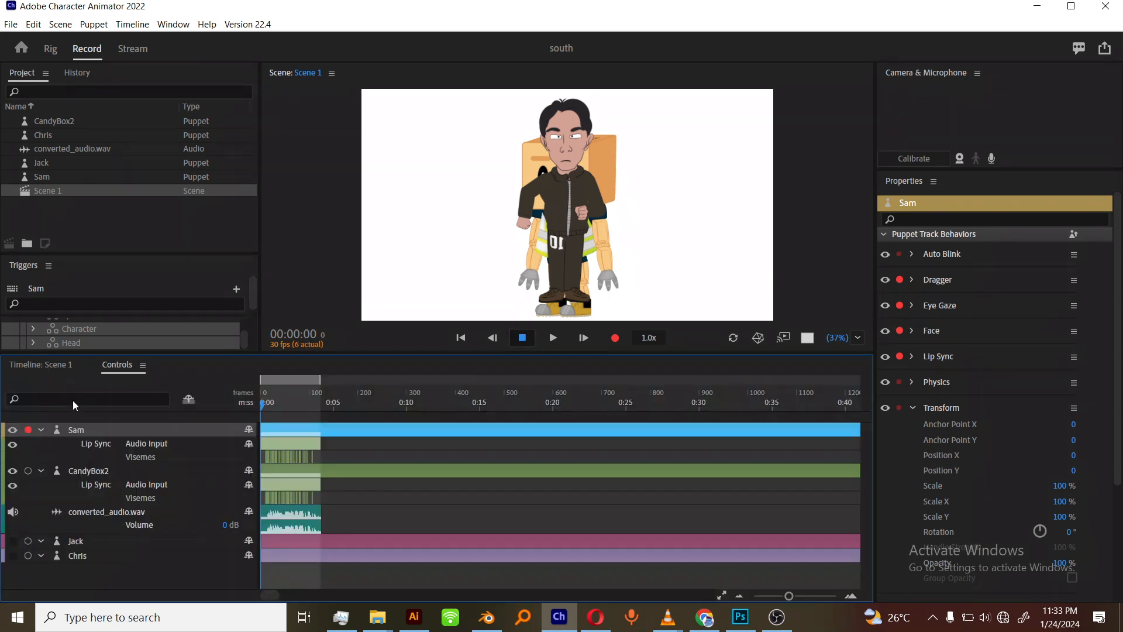
Step: Hide Sam, select the CandyBox2 track, and examine how its body and arms move in a maximized Scene view
left_click(134, 471)
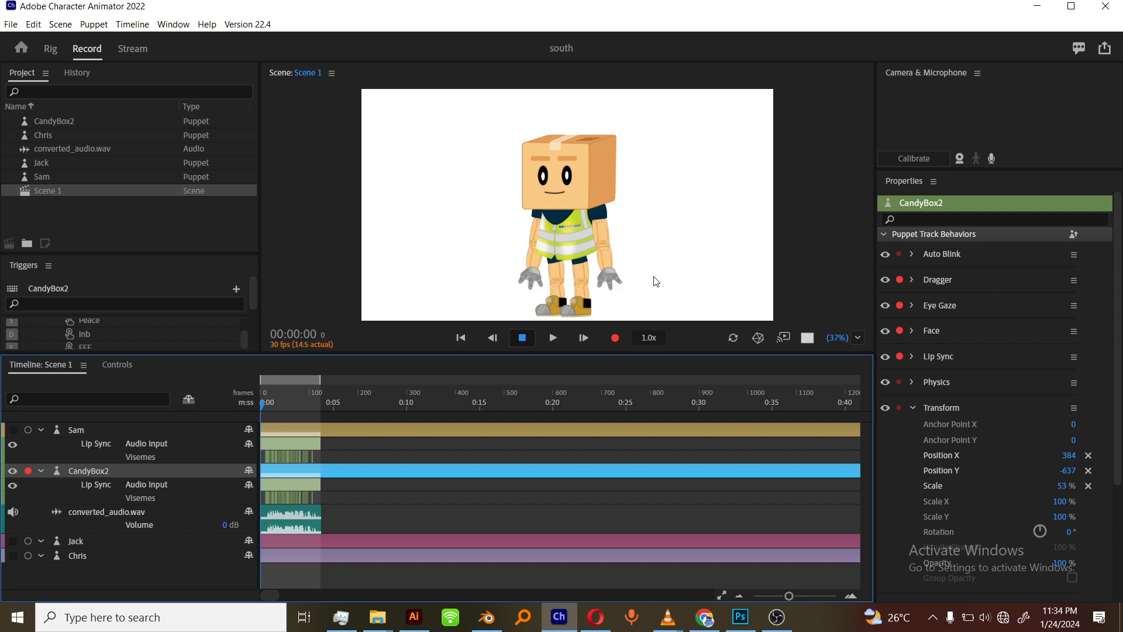
key("grave")
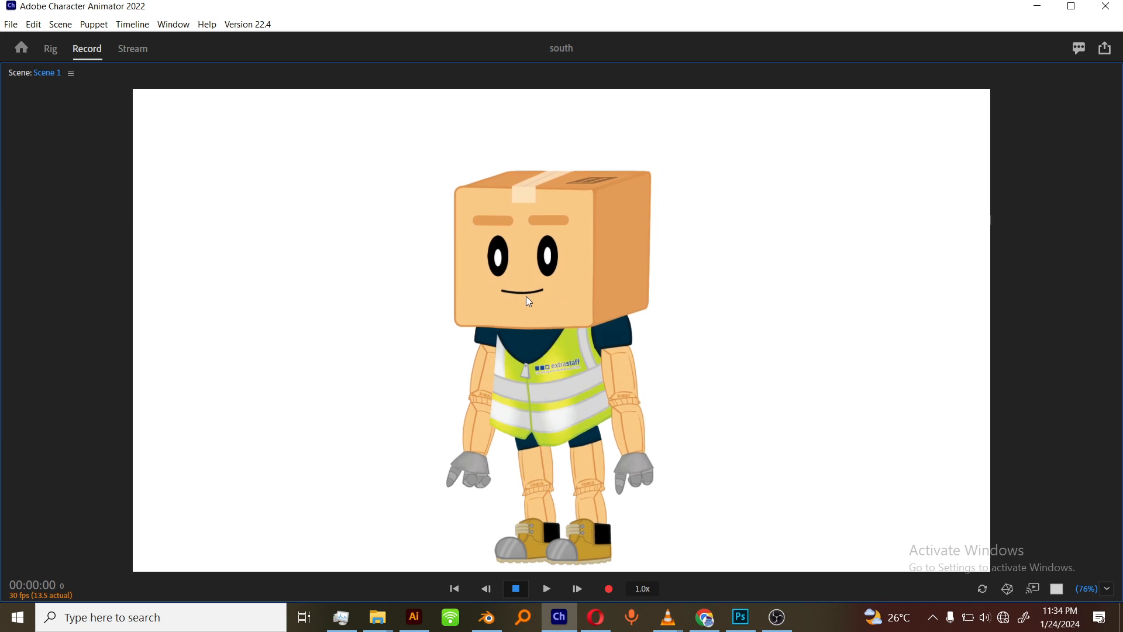
key("grave")
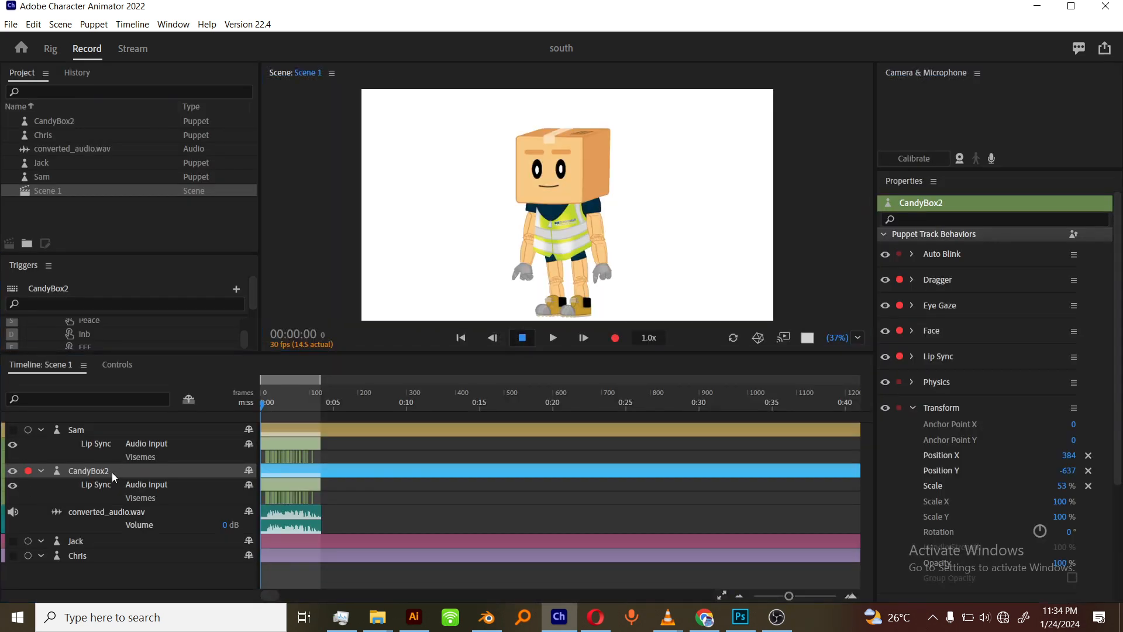
left_click(111, 472)
key("grave")
key("grave")
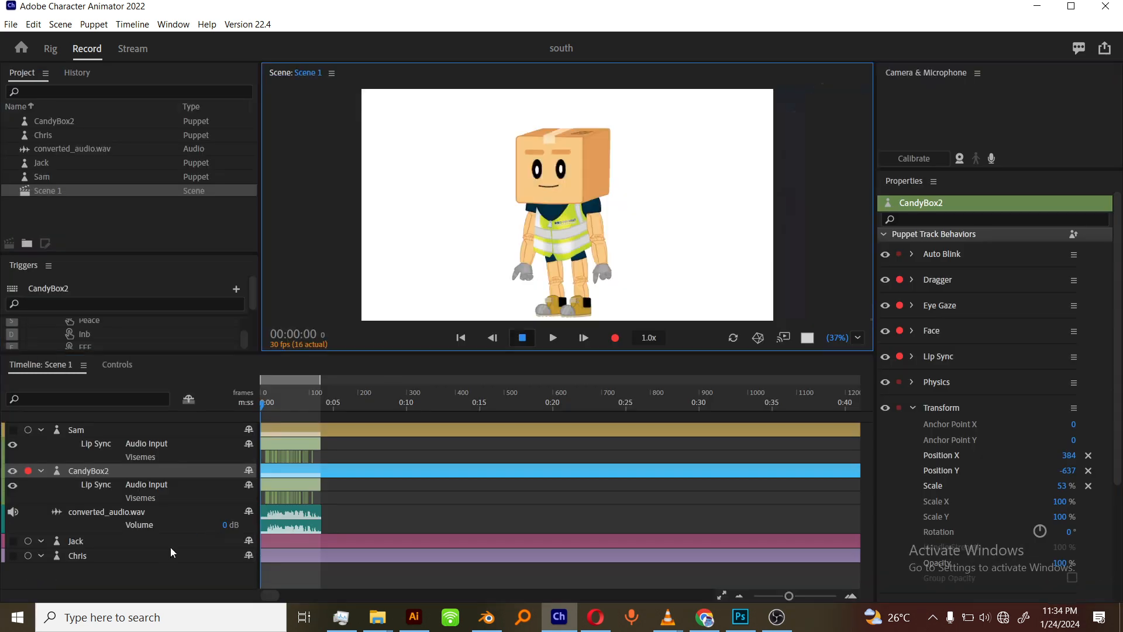
Step: Play CandyBox2's lip-sync animation in a maximized Scene view, stop it, and restore the layout
key("grave")
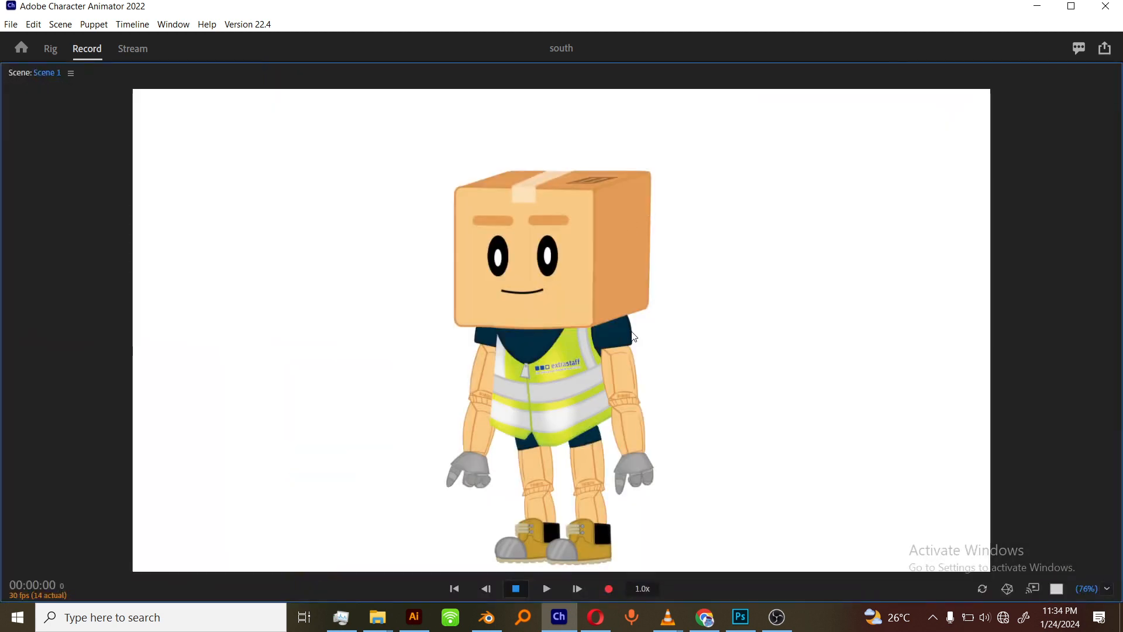
key("space")
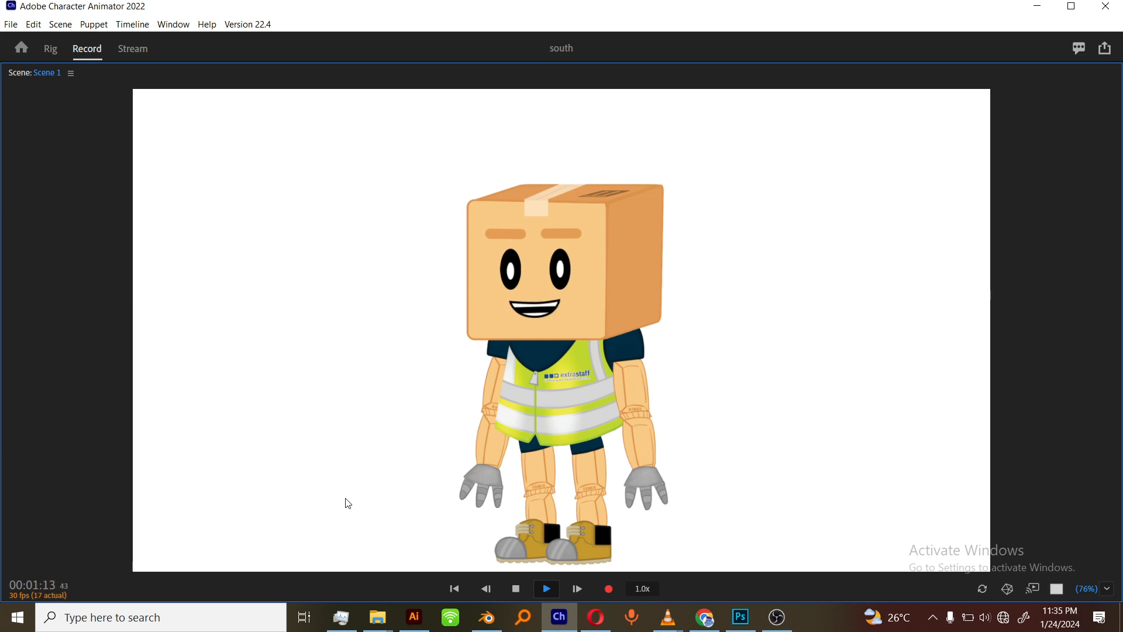
key("space")
key("grave")
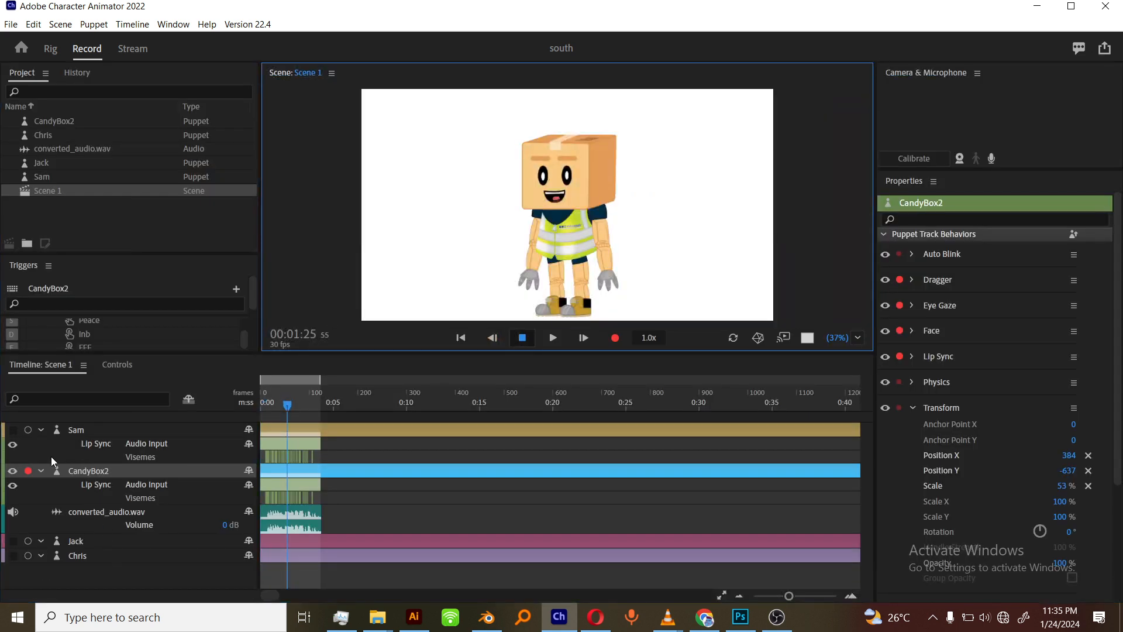
Step: Hide CandyBox2, show and select Sam, and play its lip-sync from the first frame in a maximized Scene view
left_click(21, 457)
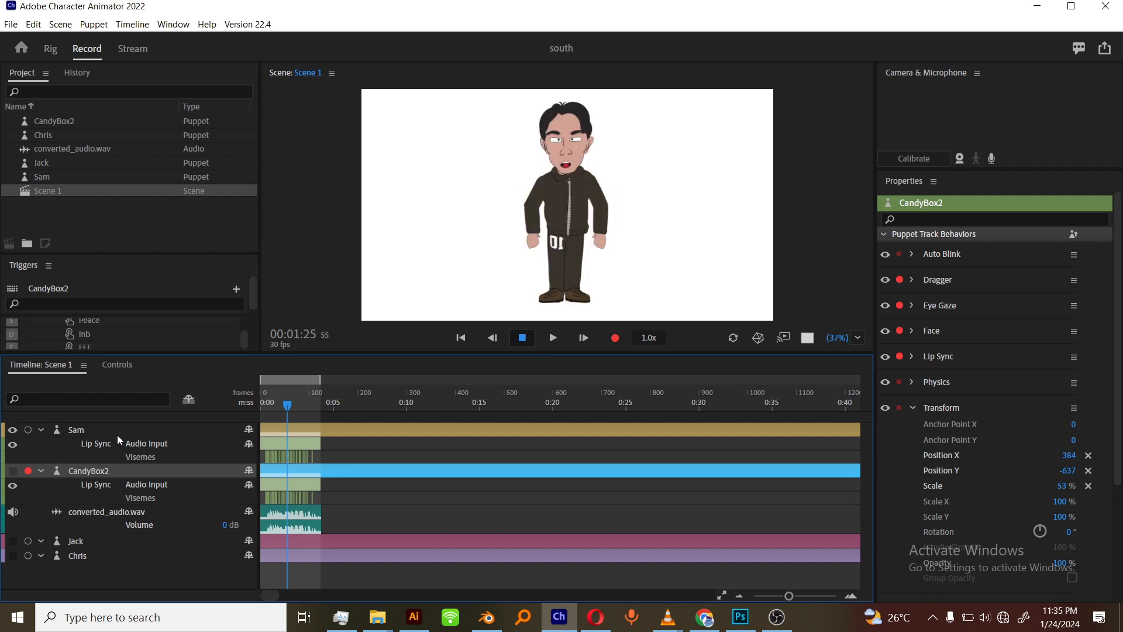
left_click(90, 430)
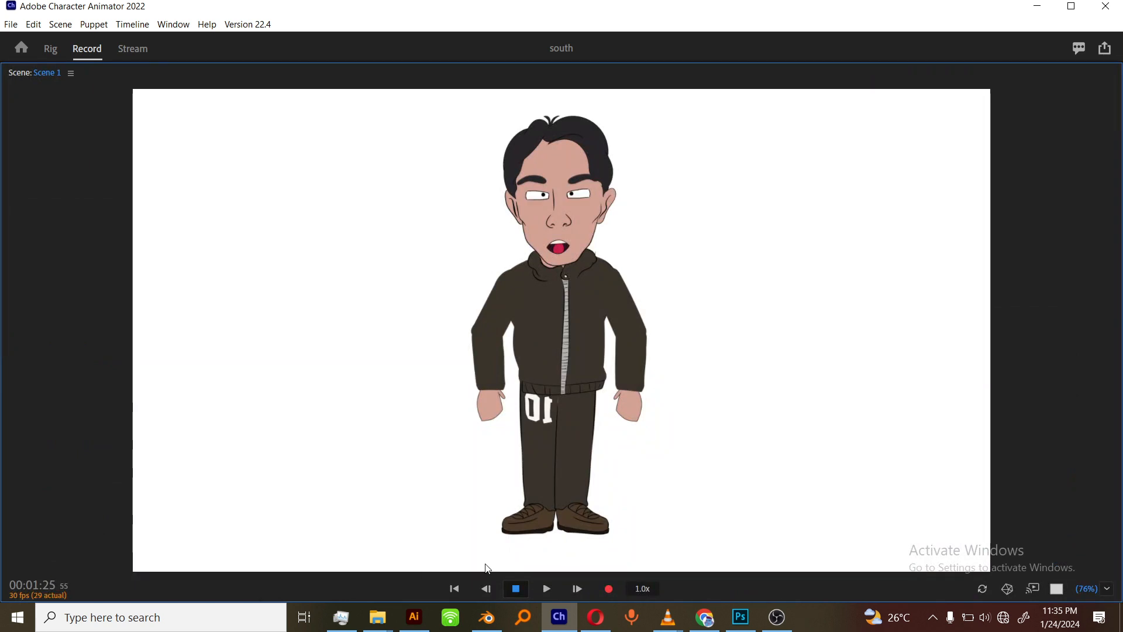
key("Home")
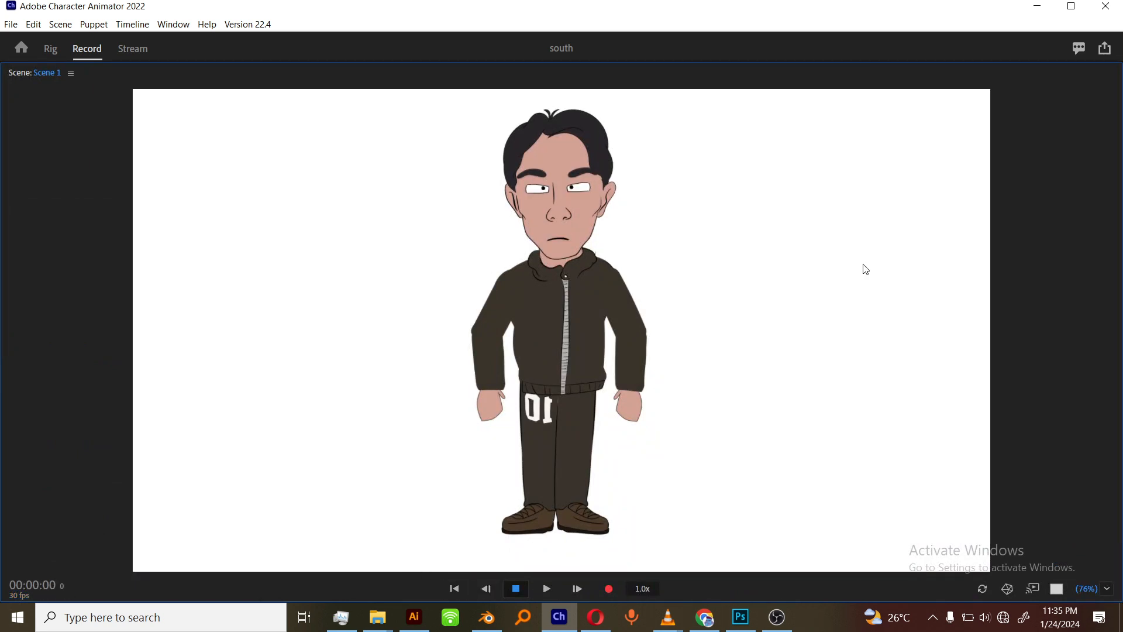
key("space")
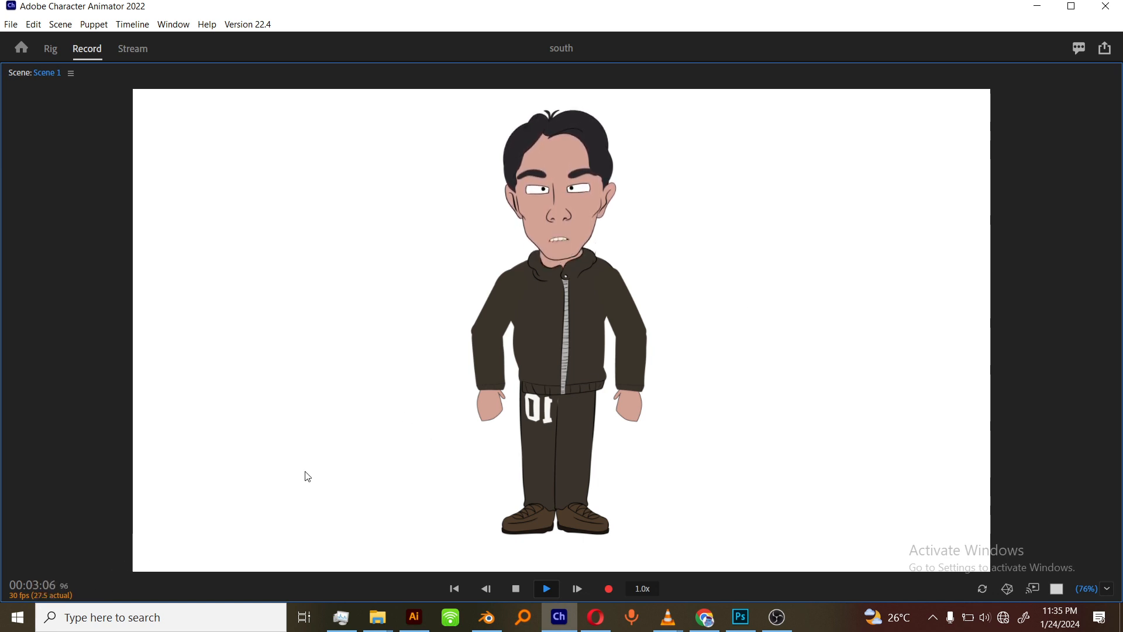
key("space")
key("grave")
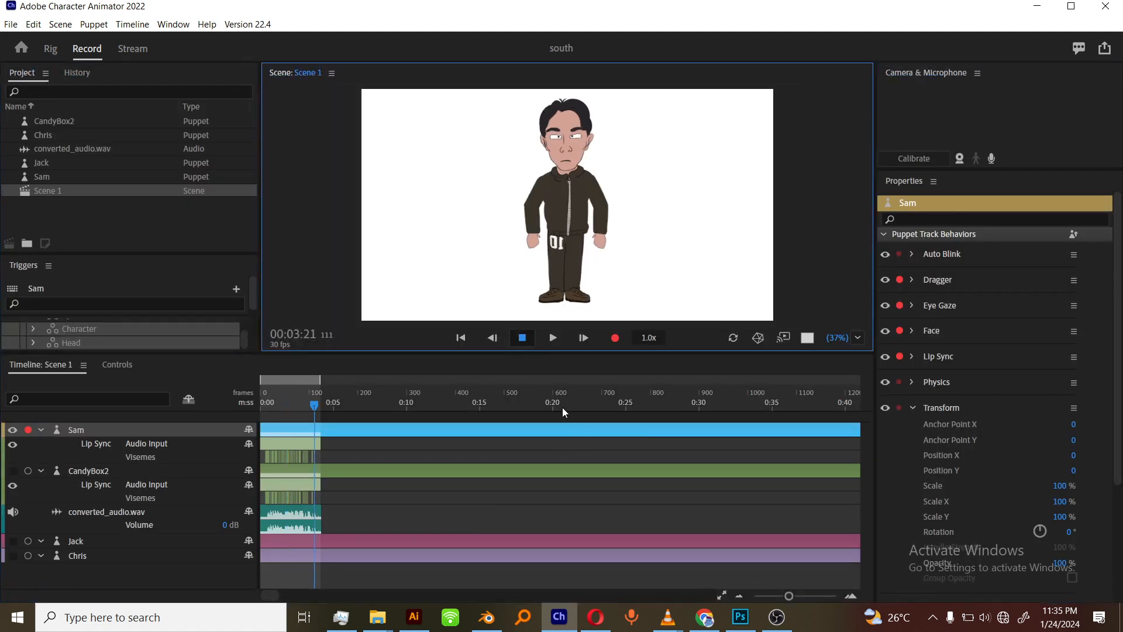
Step: Switch to Illustrator and examine the cuff outline and wrist of the straight arm in Sam.ai at up to 6400% magnification
left_click(564, 606)
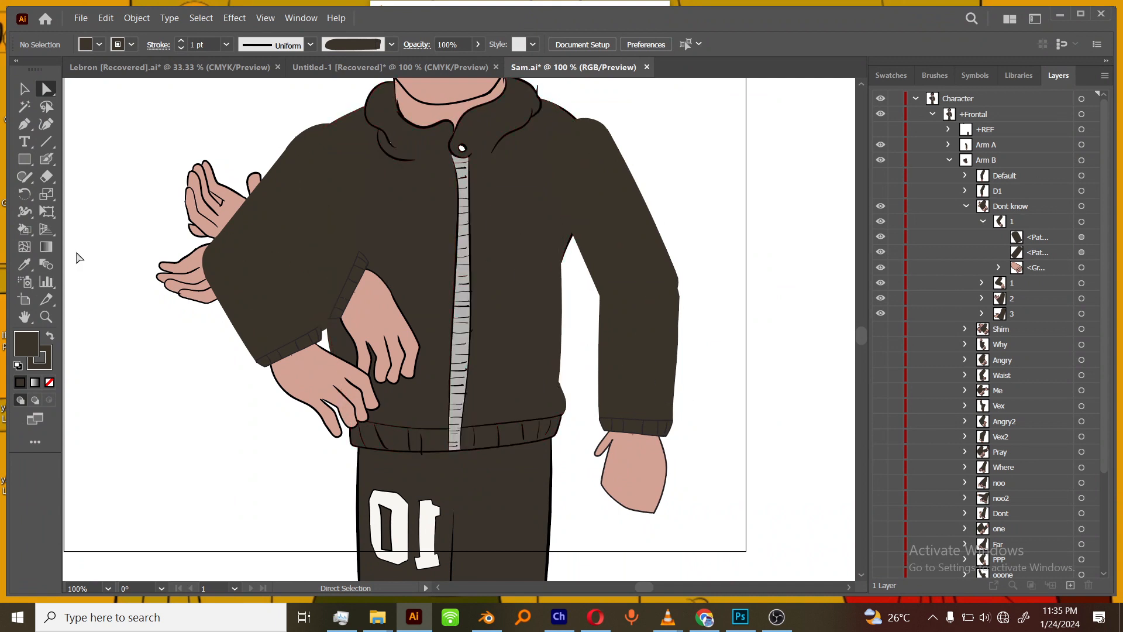
left_click(24, 89)
left_click(45, 317)
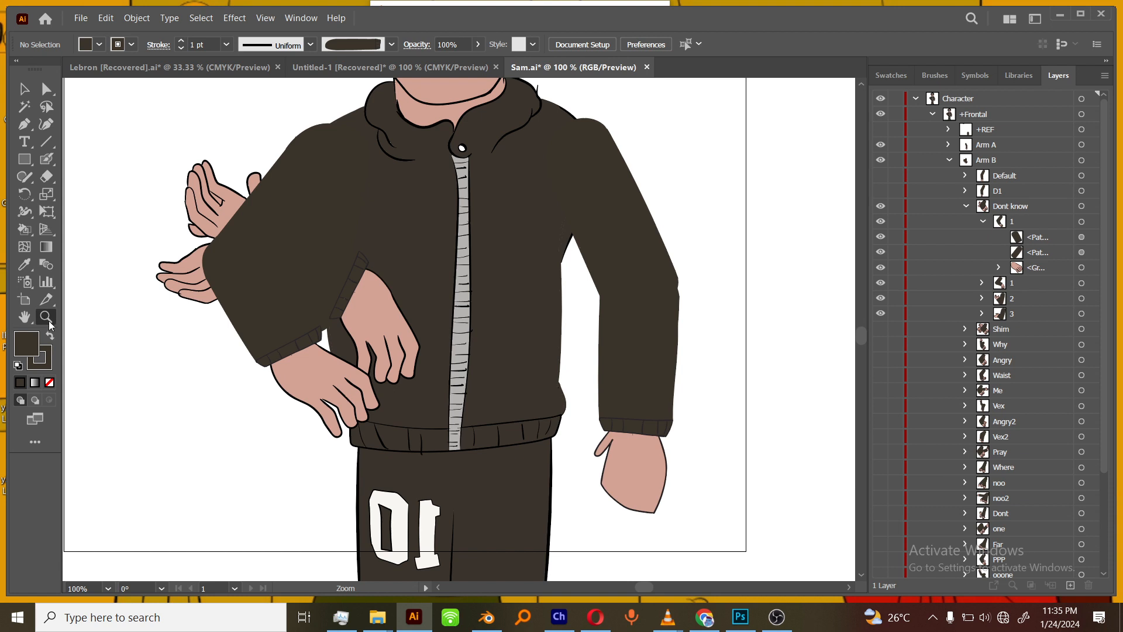
left_click(643, 461)
left_click(643, 462)
left_click(642, 462)
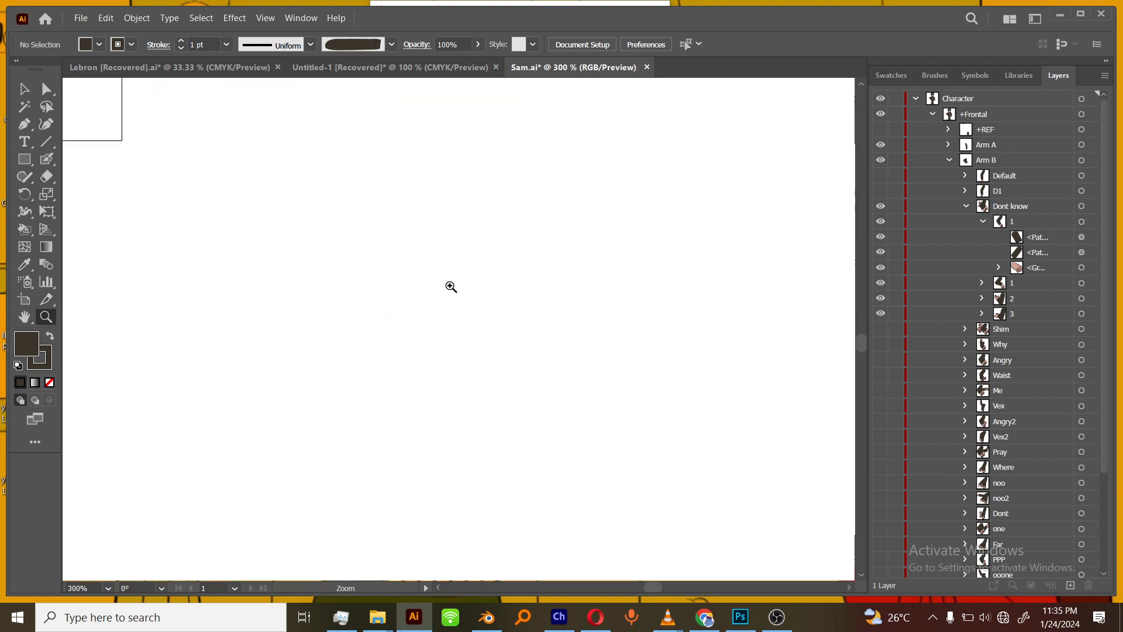
key("space")
left_click_drag(326, 258, 528, 347)
left_click(310, 161)
left_click(311, 178)
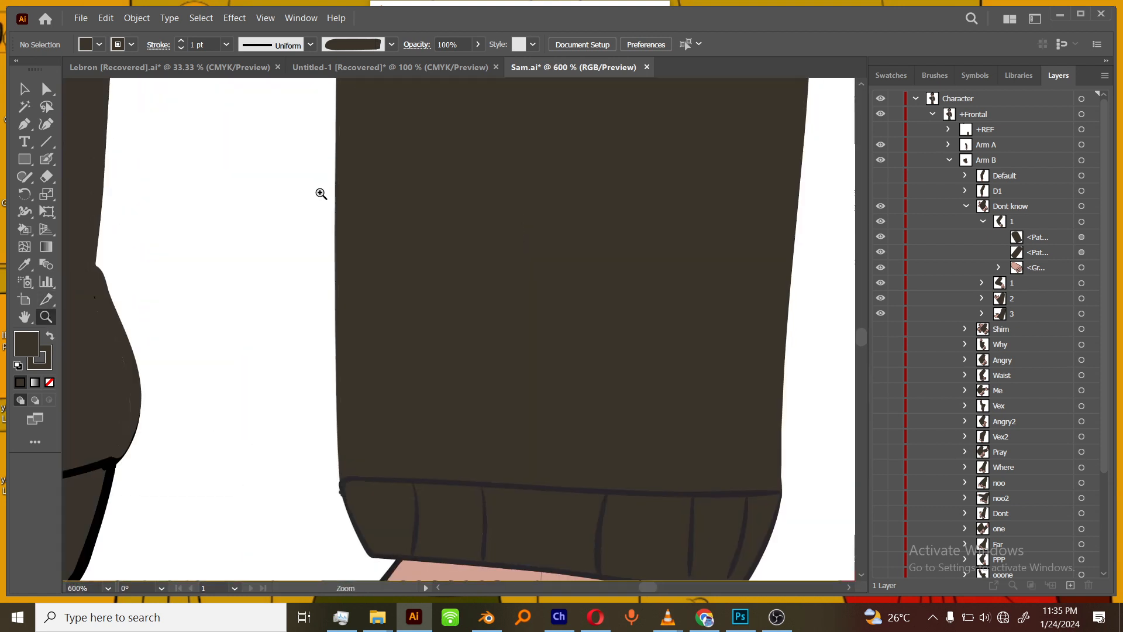
left_click(321, 193)
key("space")
left_click_drag(525, 423, 368, 151)
left_click_drag(446, 336, 302, 163)
left_click(469, 416)
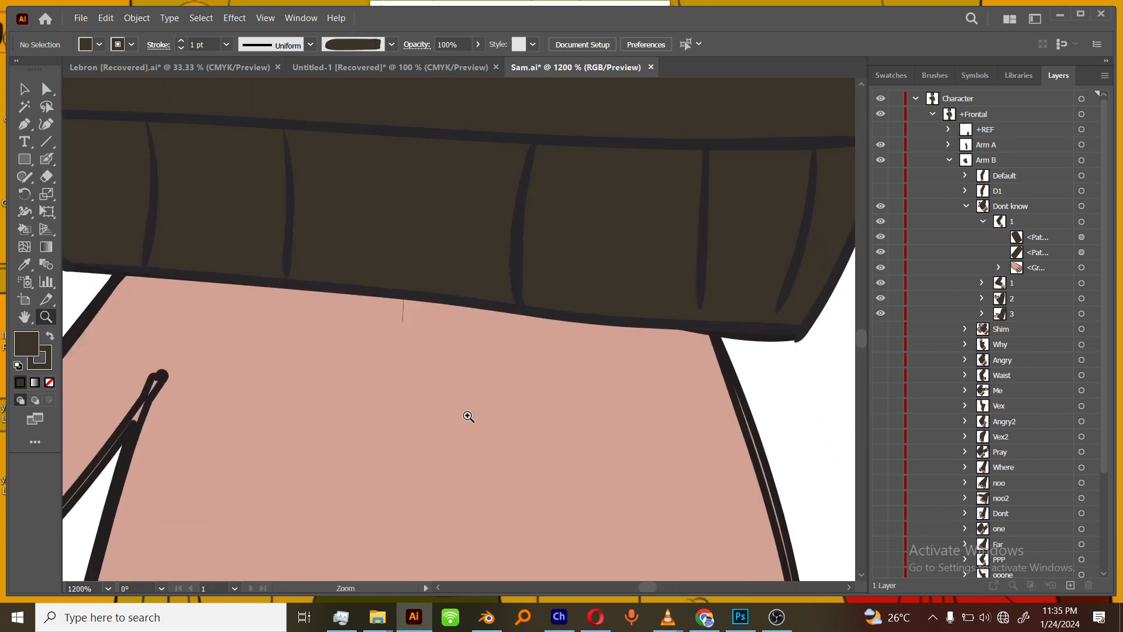
left_click(469, 415)
key("space")
left_click_drag(725, 356, 359, 379)
left_click(390, 264)
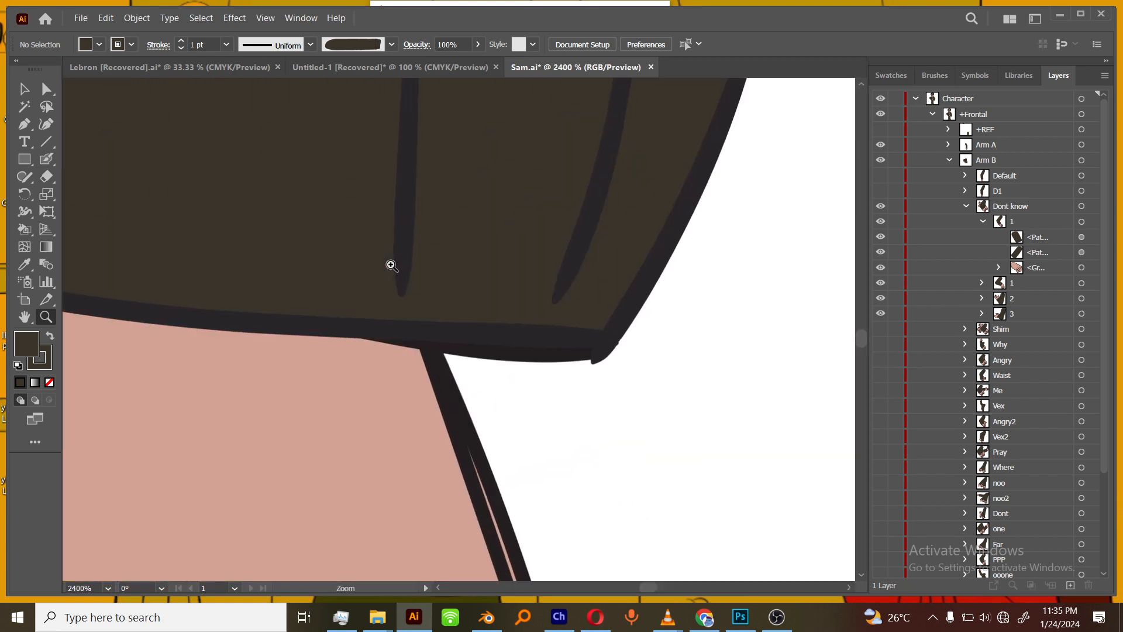
left_click(389, 263)
key("space")
left_click_drag(531, 380, 203, 258)
left_click(203, 258)
left_click(203, 258)
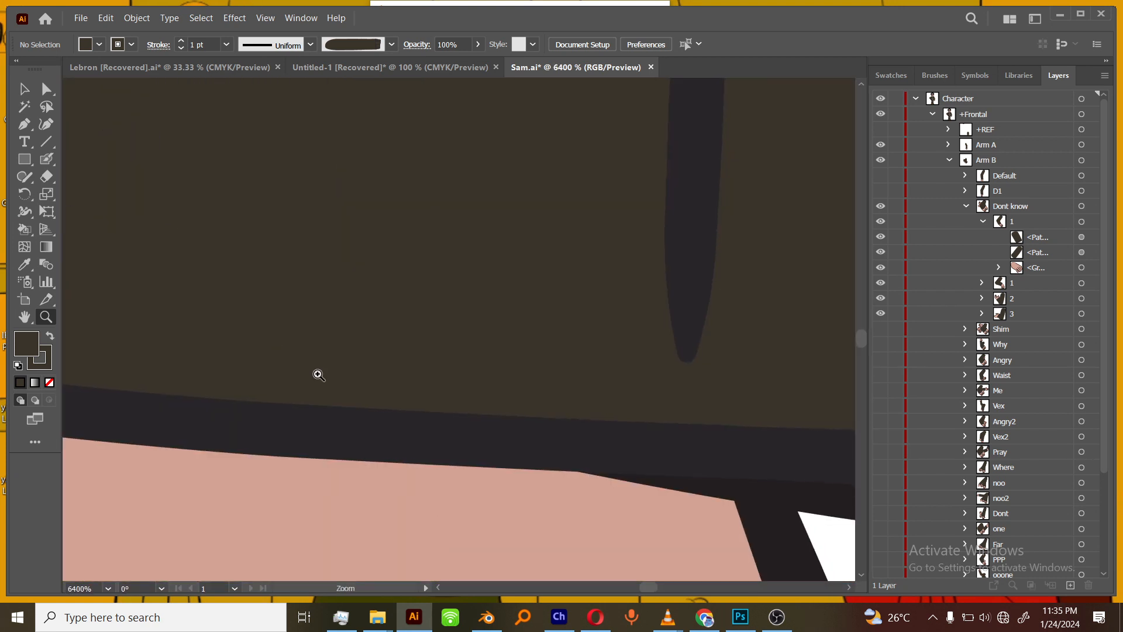
Step: Bring the whole Sam character back into view at 33.33% and activate the Selection tool
left_click(300, 401, "alt")
left_click(299, 400, "alt")
left_click(302, 401, "alt")
left_click(303, 400, "alt")
left_click(303, 400, "alt")
left_click(303, 398, "alt")
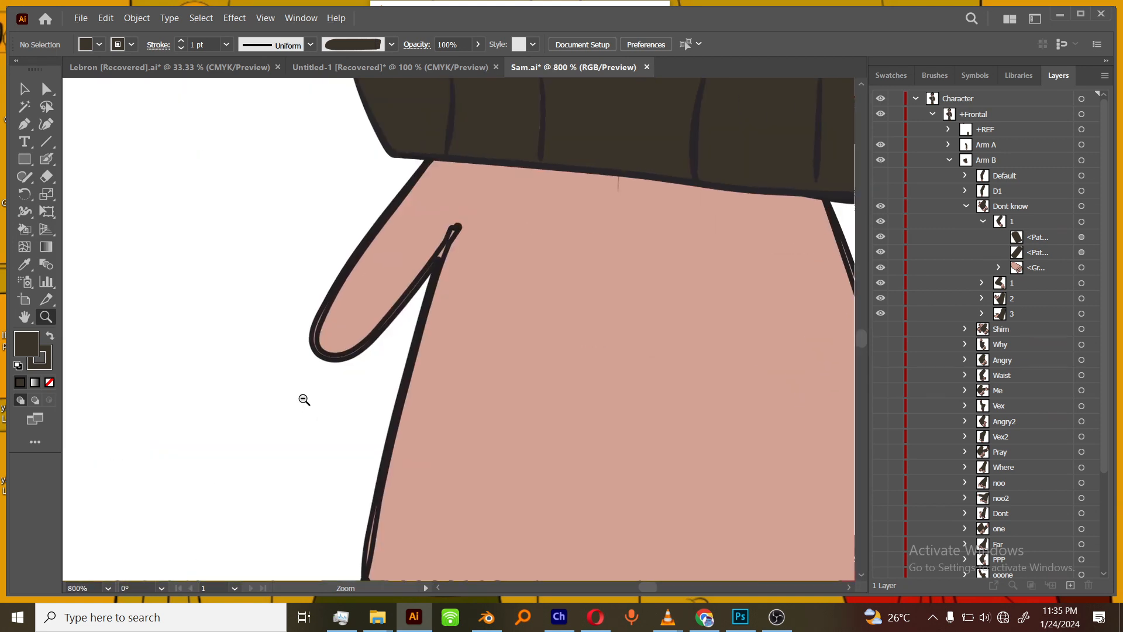
left_click(303, 399, "alt")
left_click(303, 399, "alt")
left_click(303, 397, "alt")
left_click(303, 398, "alt")
left_click(441, 328, "alt")
key("space")
left_click_drag(591, 319, 542, 516)
left_click(496, 357, "alt")
left_click(496, 365, "alt")
left_click(495, 365, "alt")
left_click(439, 283)
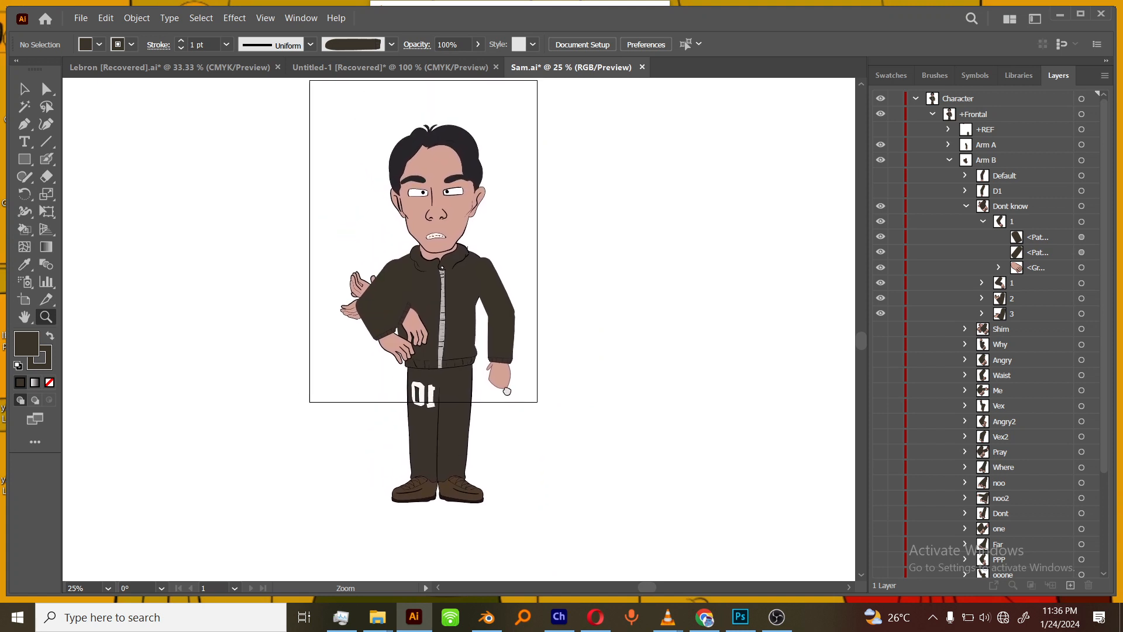
key("space")
left_click_drag(498, 263, 500, 318)
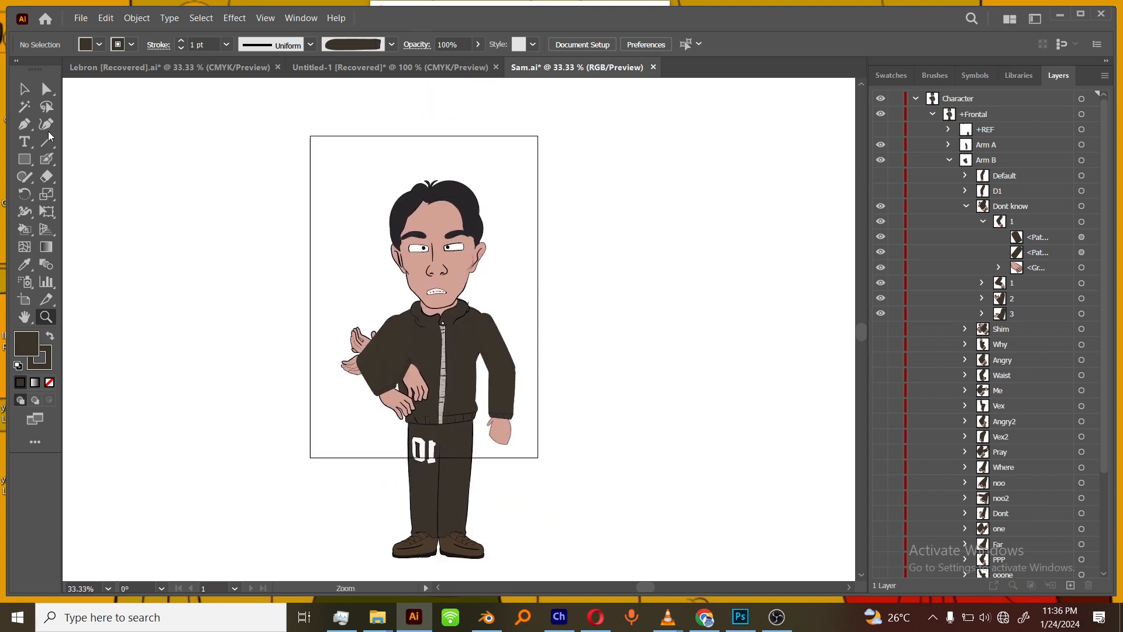
key("v")
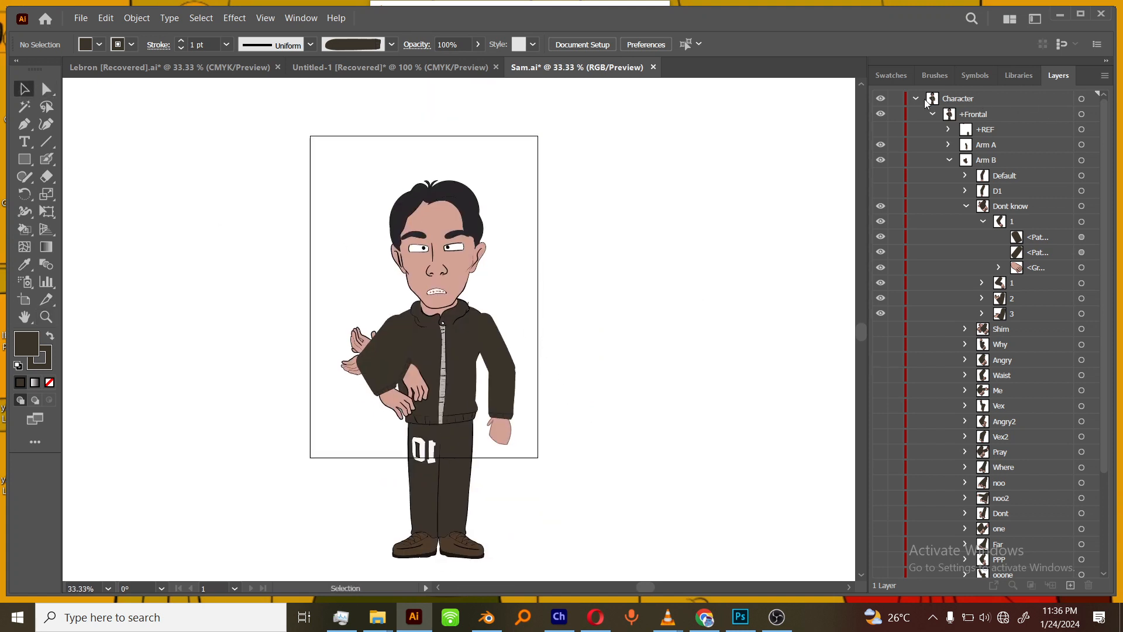
Step: Select all of the Character layer's artwork and try scaling it up proportionally about its centre to about 585 mm wide
left_click(916, 99)
left_click(1091, 99)
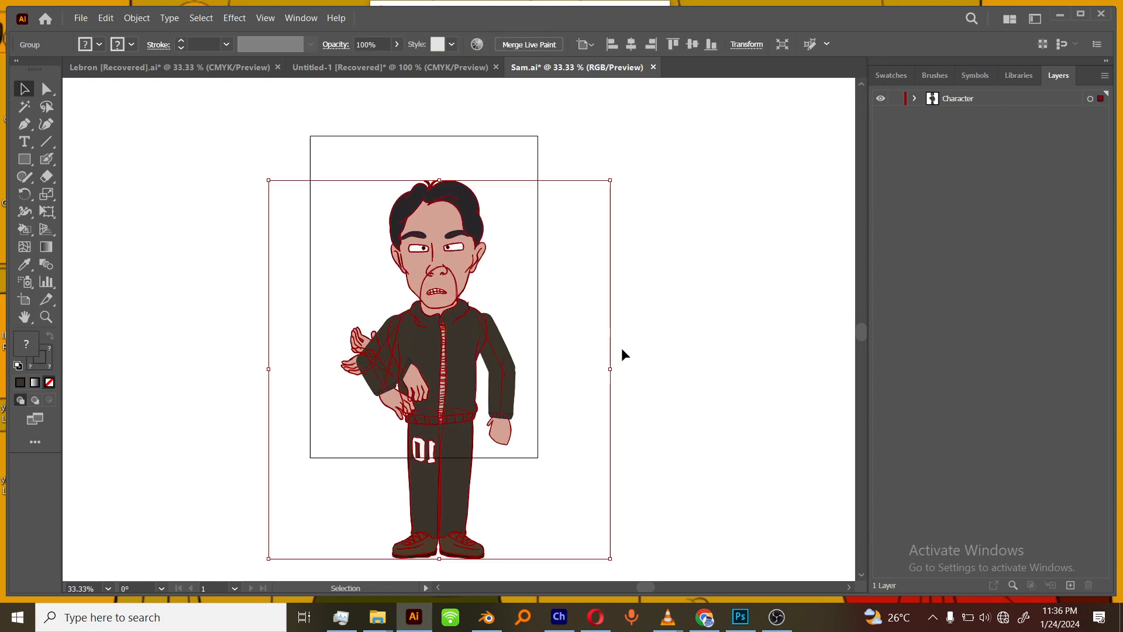
left_click_drag(615, 365, 752, 376)
left_click_drag(618, 372, 753, 372)
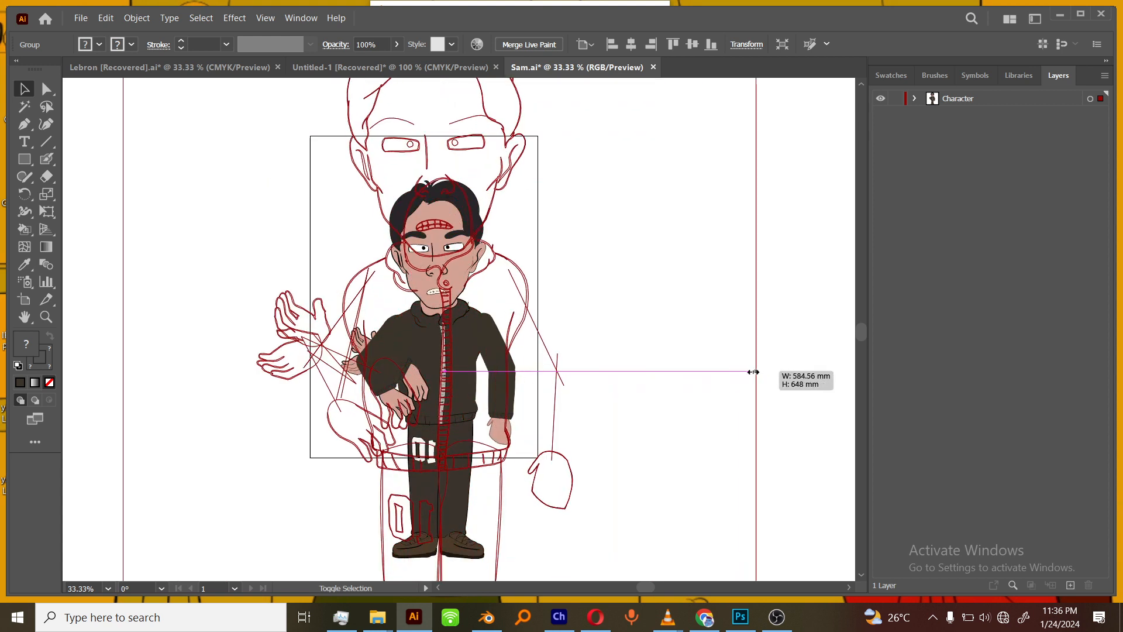
left_click_drag(796, 321, 795, 321)
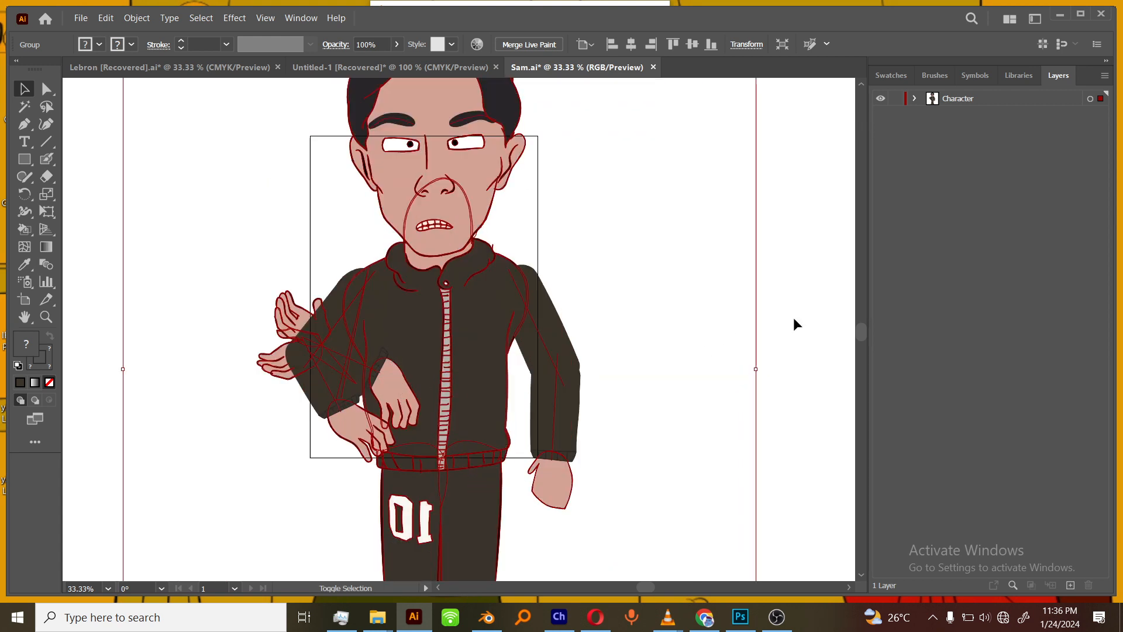
key("ctrl+shift+a")
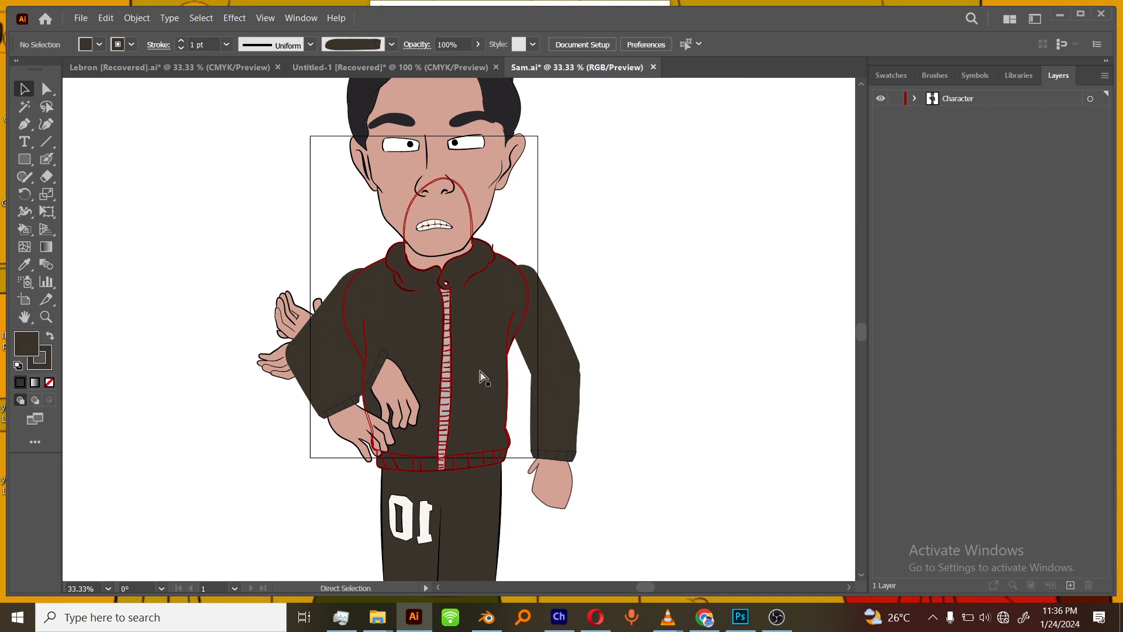
key("ctrl+z")
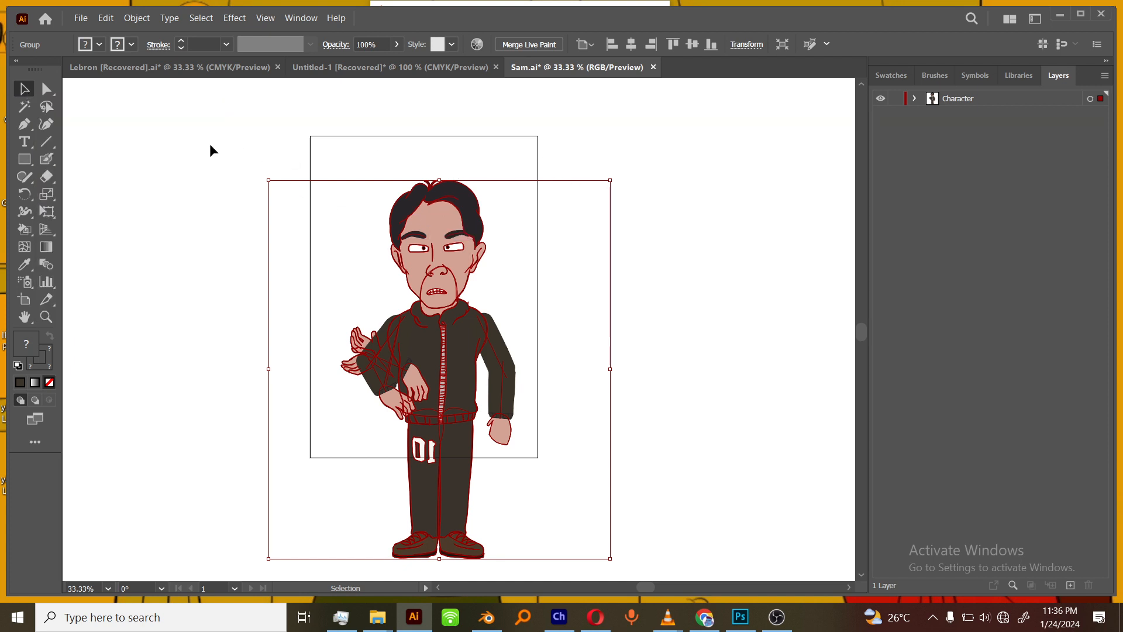
Step: Marquee-select the figure and clear the selection, collapse +Frontal, and select all artwork through the Character layer
left_click_drag(214, 144, 678, 446)
left_click(676, 276)
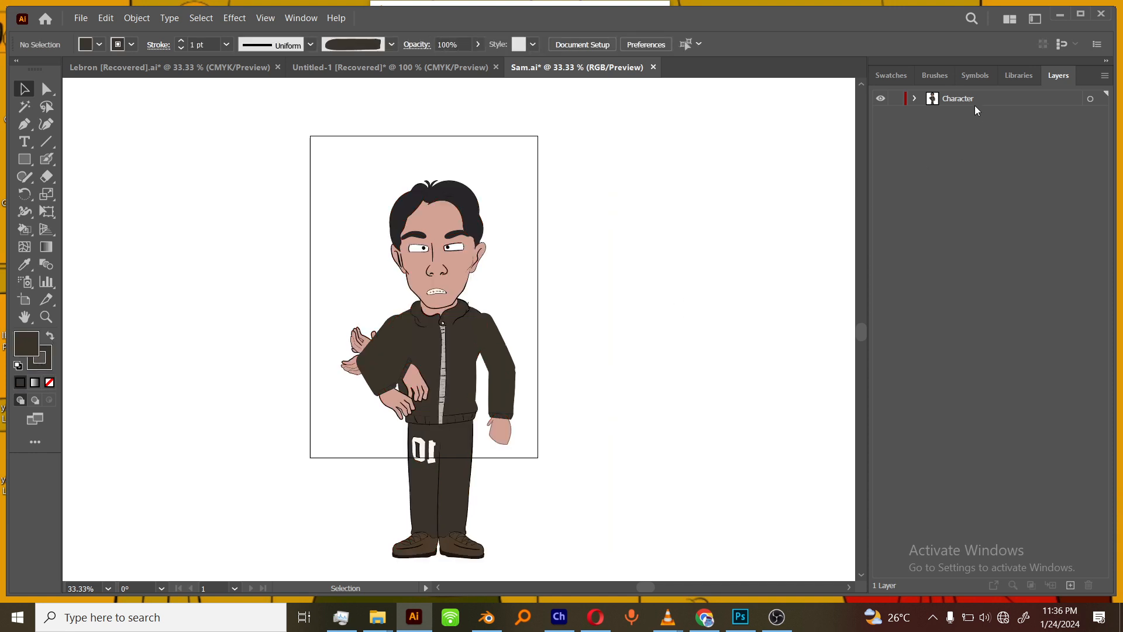
left_click(915, 98)
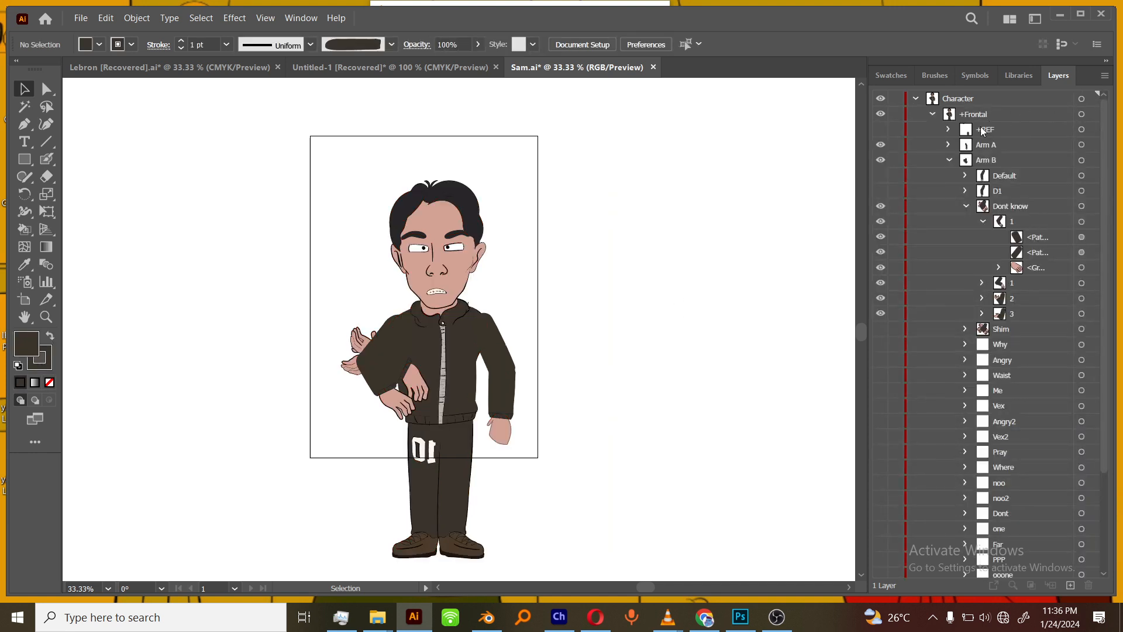
left_click(933, 114)
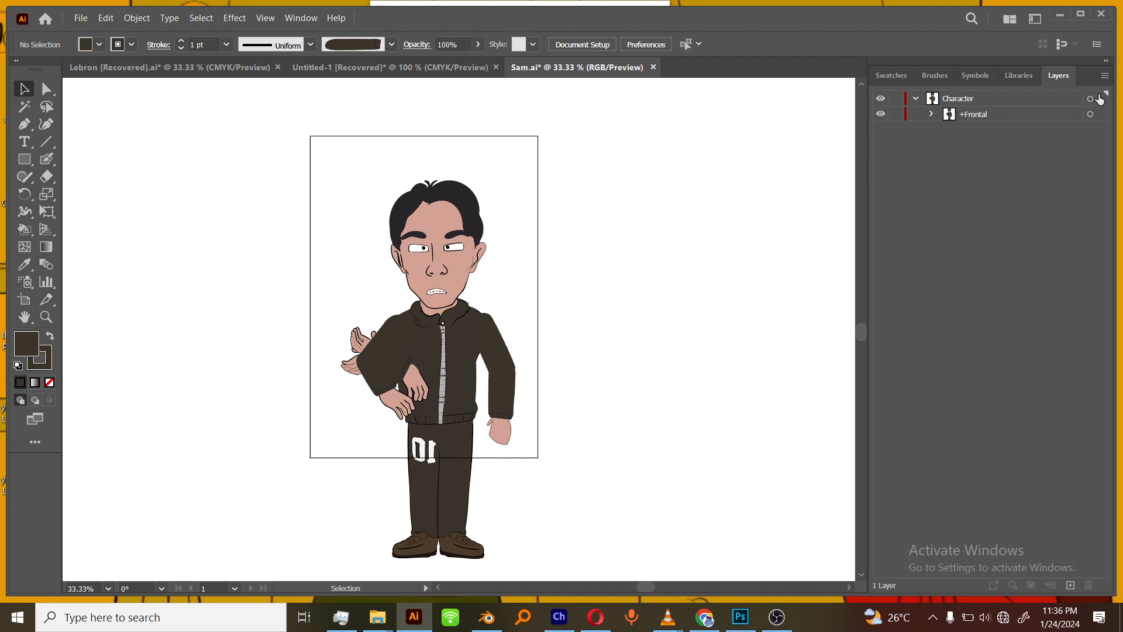
left_click(1101, 99)
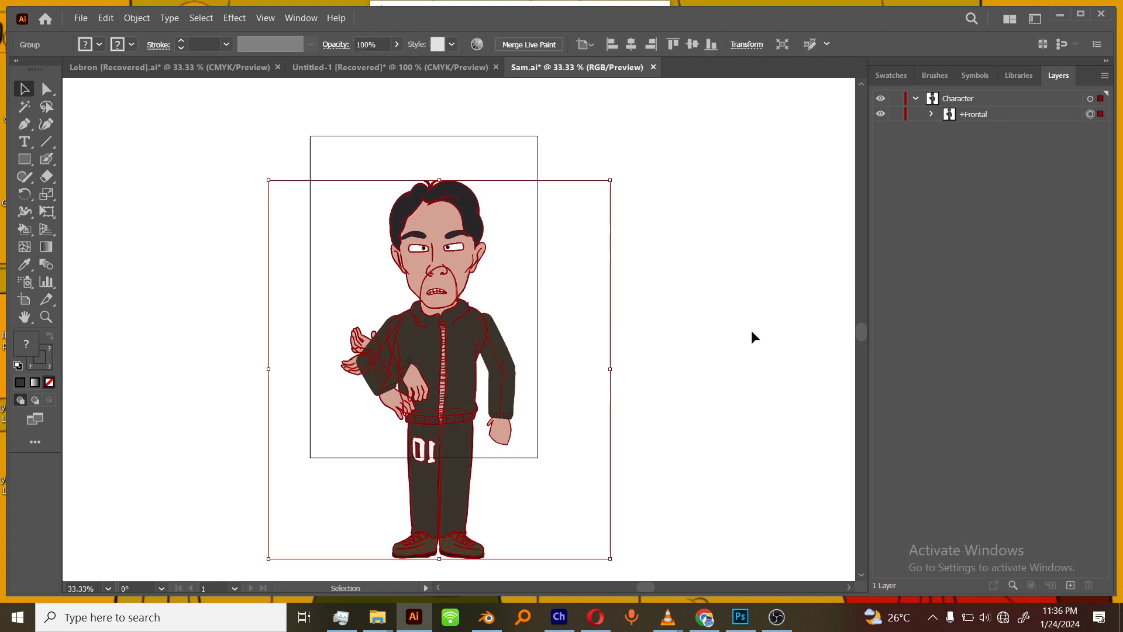
Step: Collapse the Dont know pose, select its artwork, collapse the Arm B group, and clear the selection
left_click(932, 114)
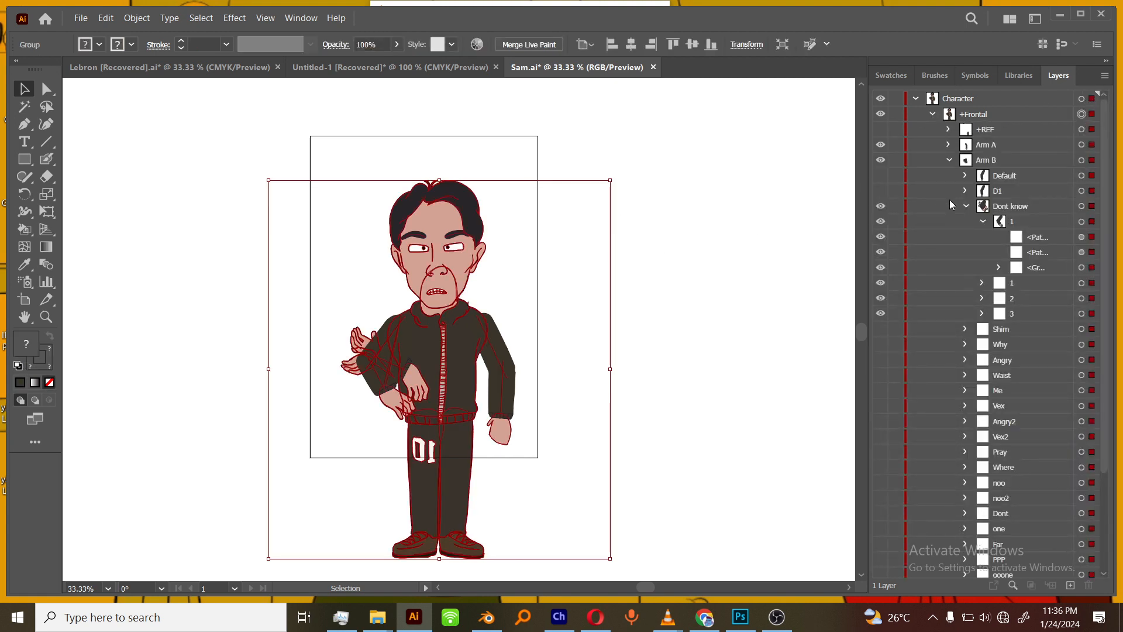
left_click(965, 205)
left_click(665, 237)
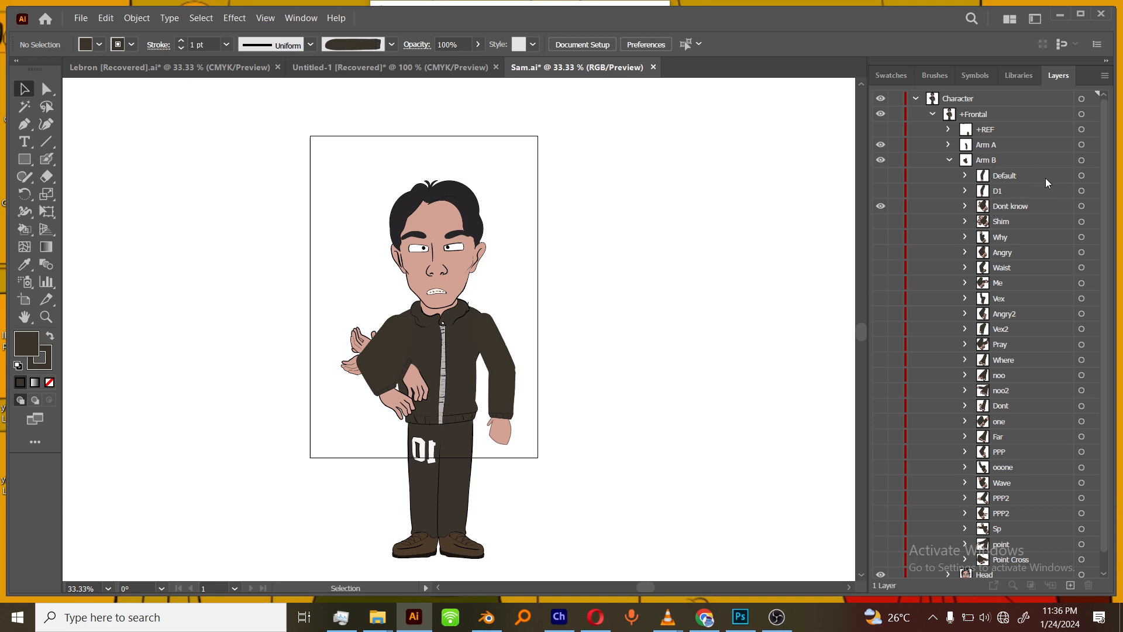
left_click(1092, 206)
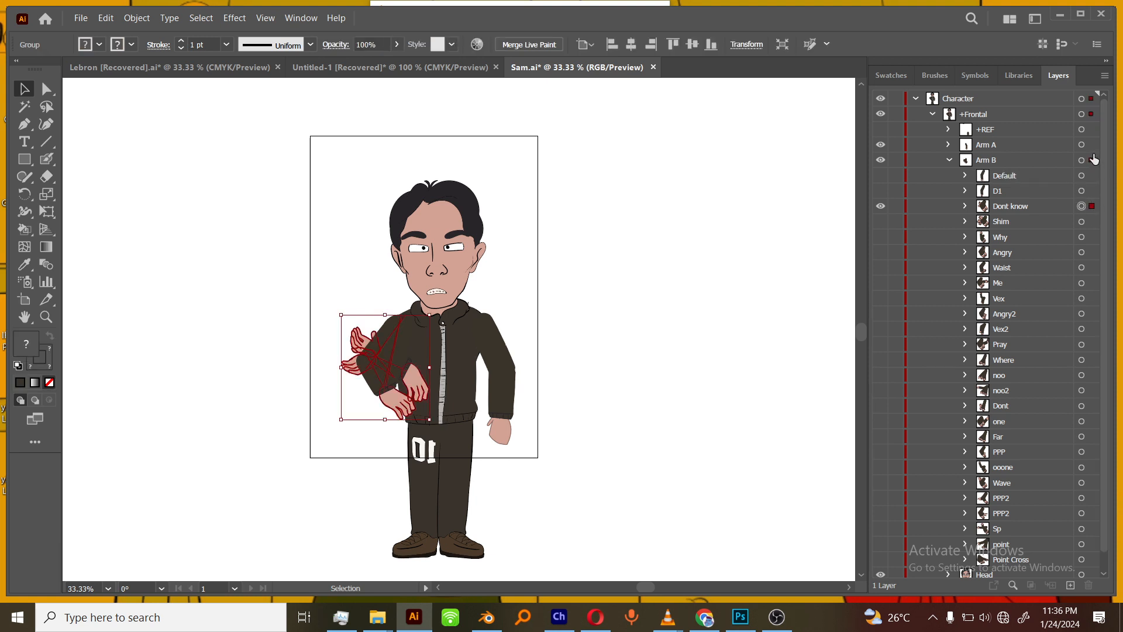
left_click(949, 160)
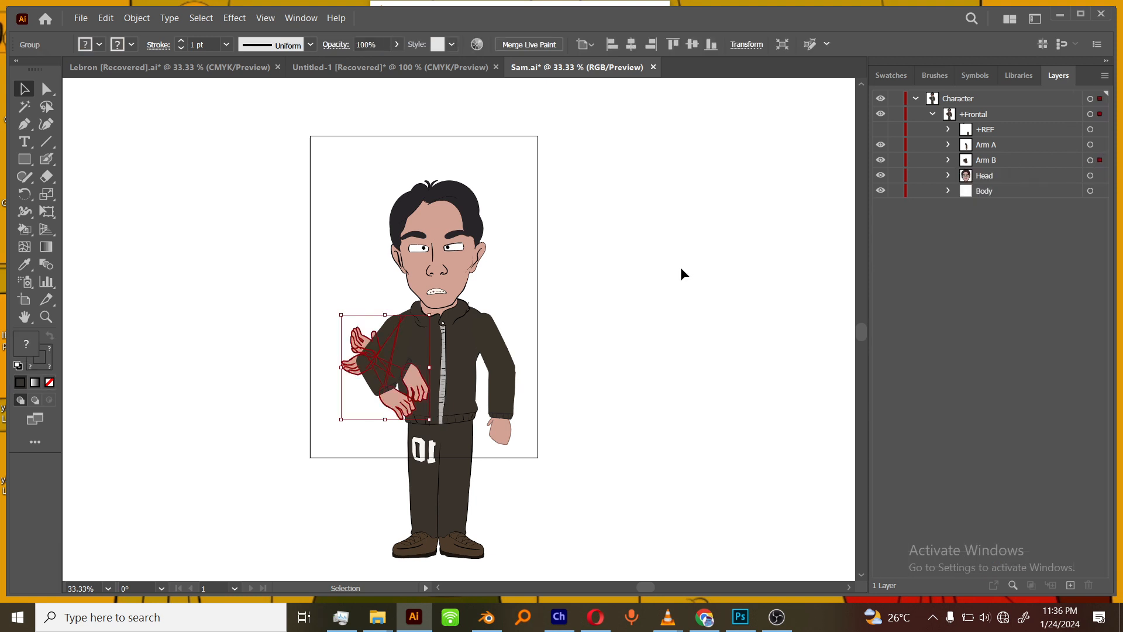
left_click(627, 257)
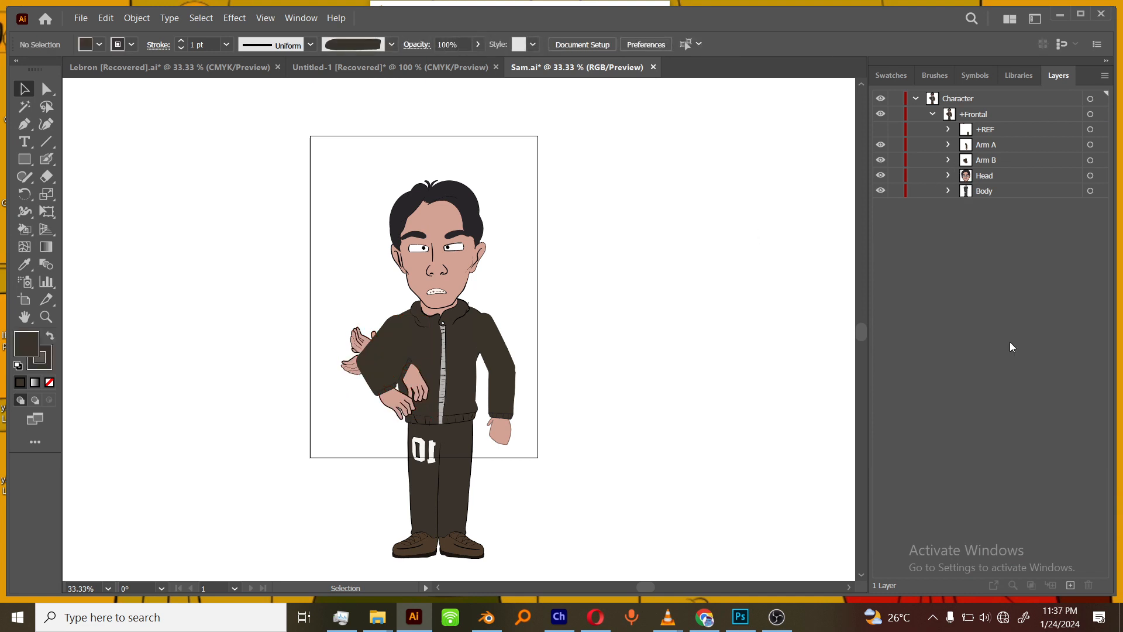
Step: Create four new empty top-level layers above the Character layer
left_click(1071, 586)
left_click(1072, 585)
left_click(1072, 586)
left_click(1071, 585)
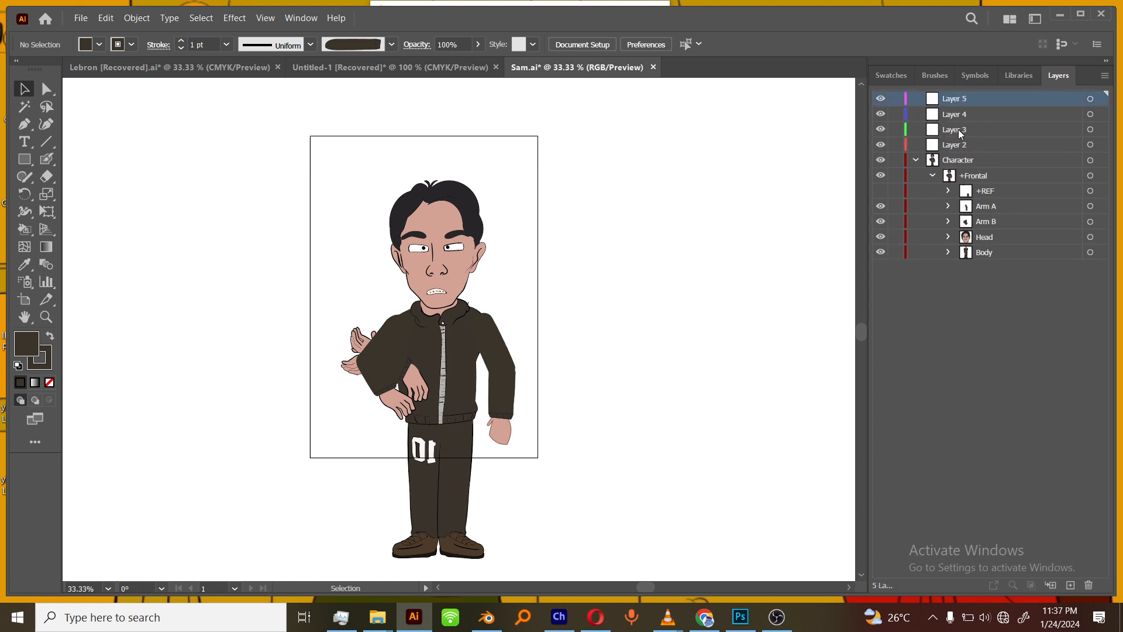
Step: Nest the four new layers inside one another, with Layer 2 outermost and Layer 5 innermost, and highlight the hierarchy's levels
left_click_drag(955, 101, 967, 142)
left_click(967, 103)
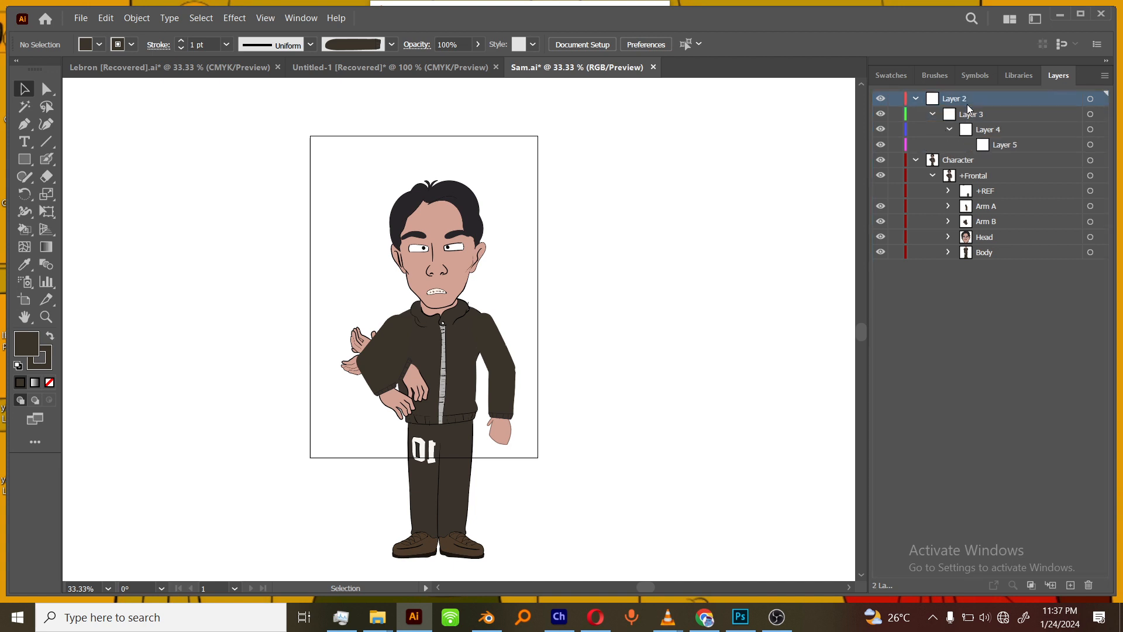
left_click(979, 118)
left_click(1000, 144)
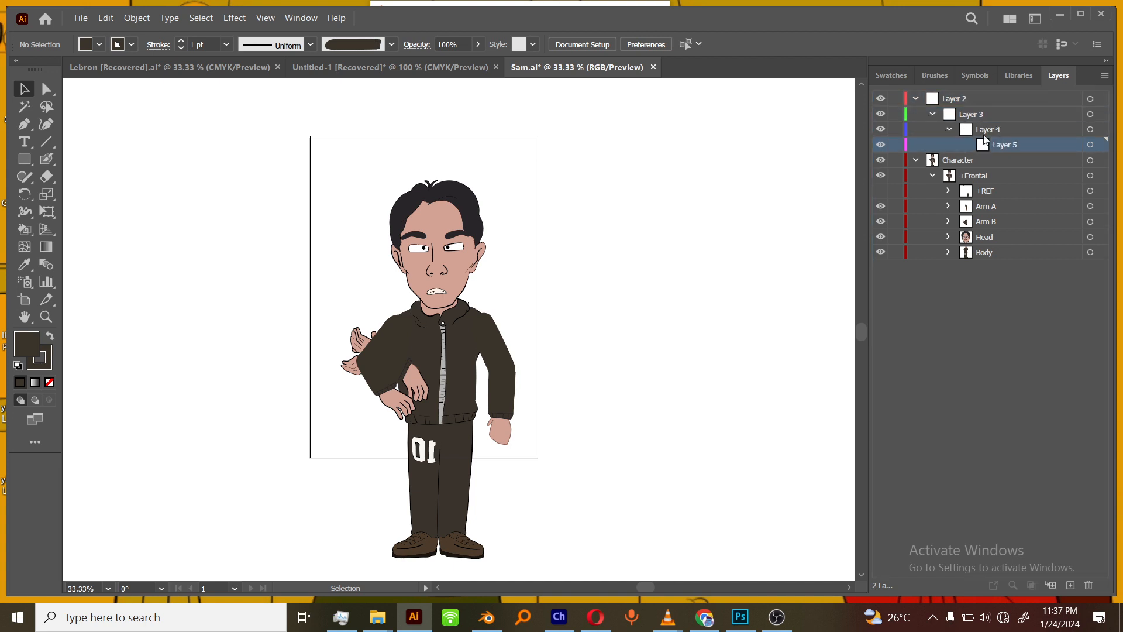
left_click(990, 115)
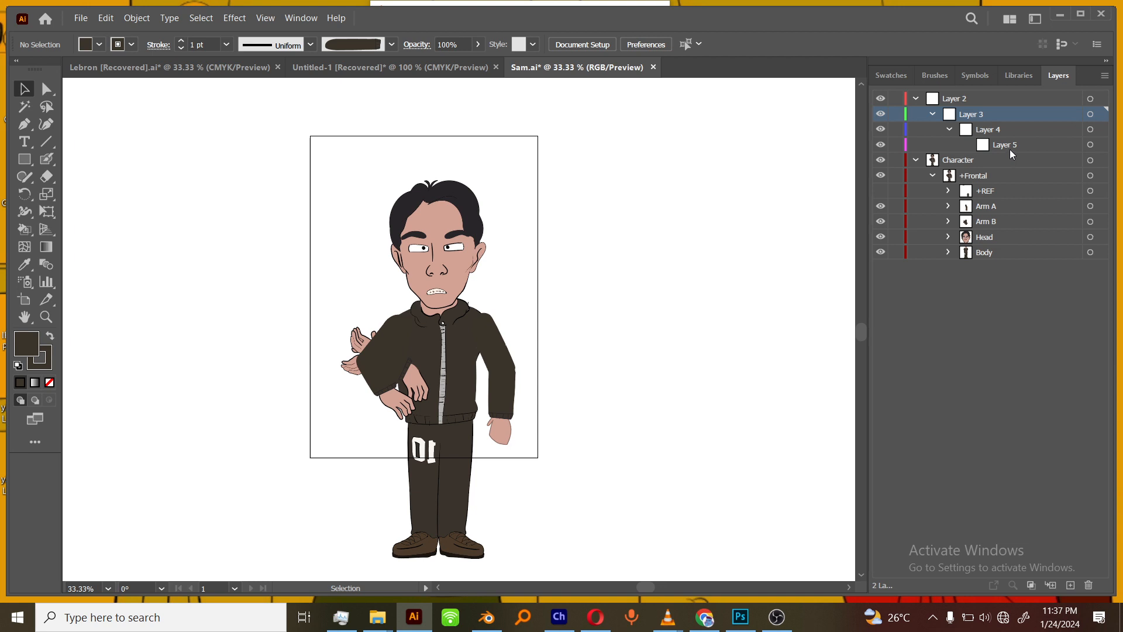
left_click(1008, 148)
left_click(984, 114)
left_click(974, 102)
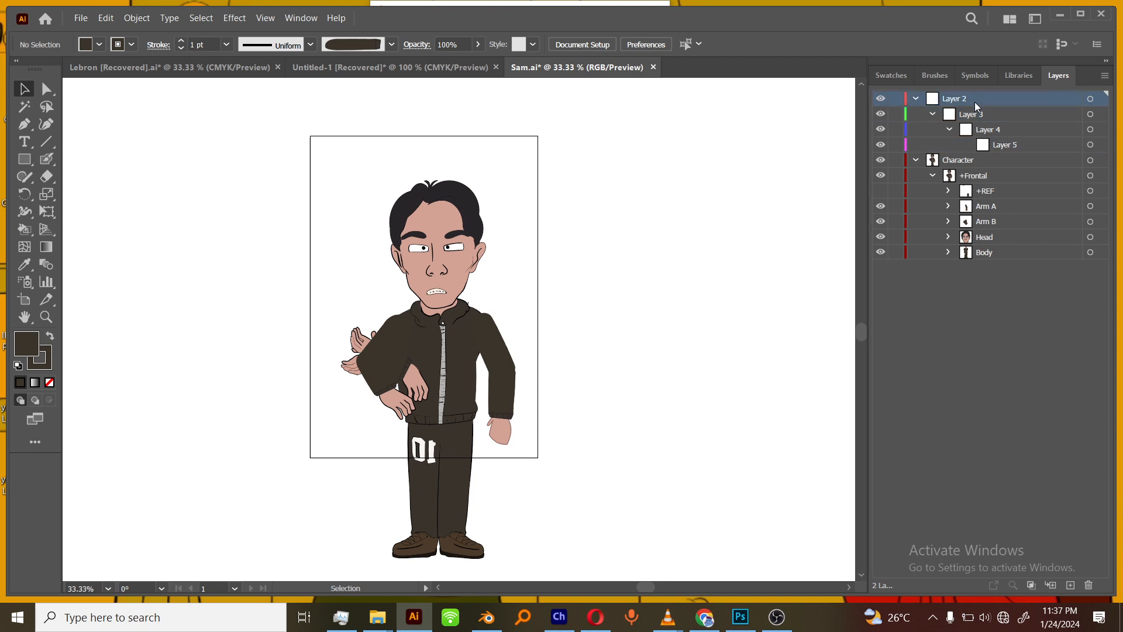
Step: Delete the innermost Layer 5, and delete Layer 3 together with its nested sublayer
left_click(1004, 151)
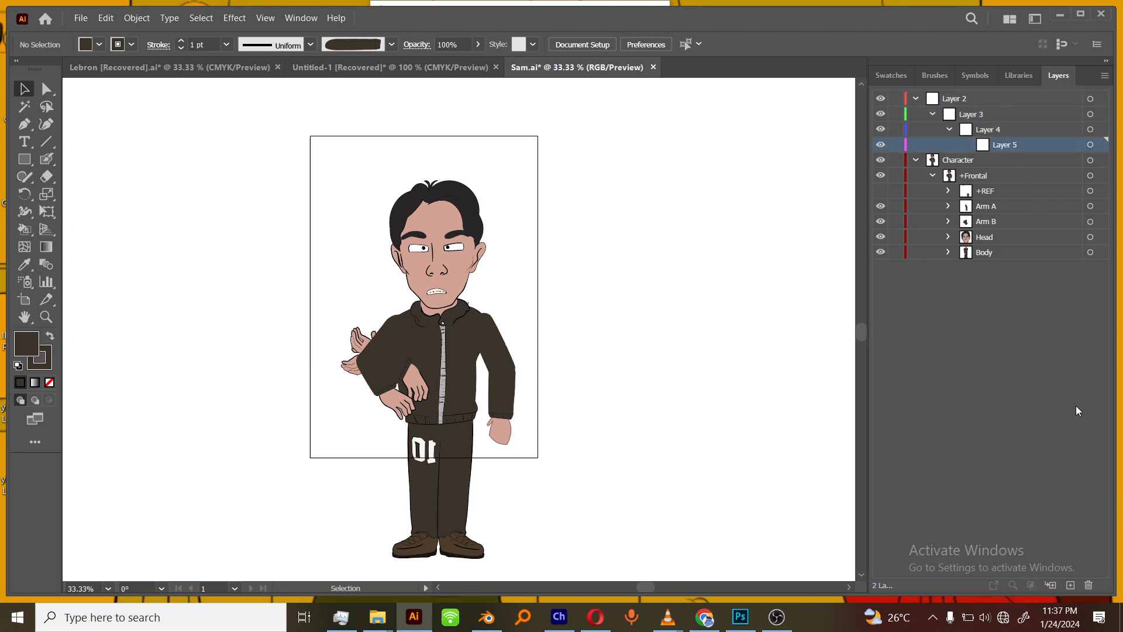
left_click(1089, 585)
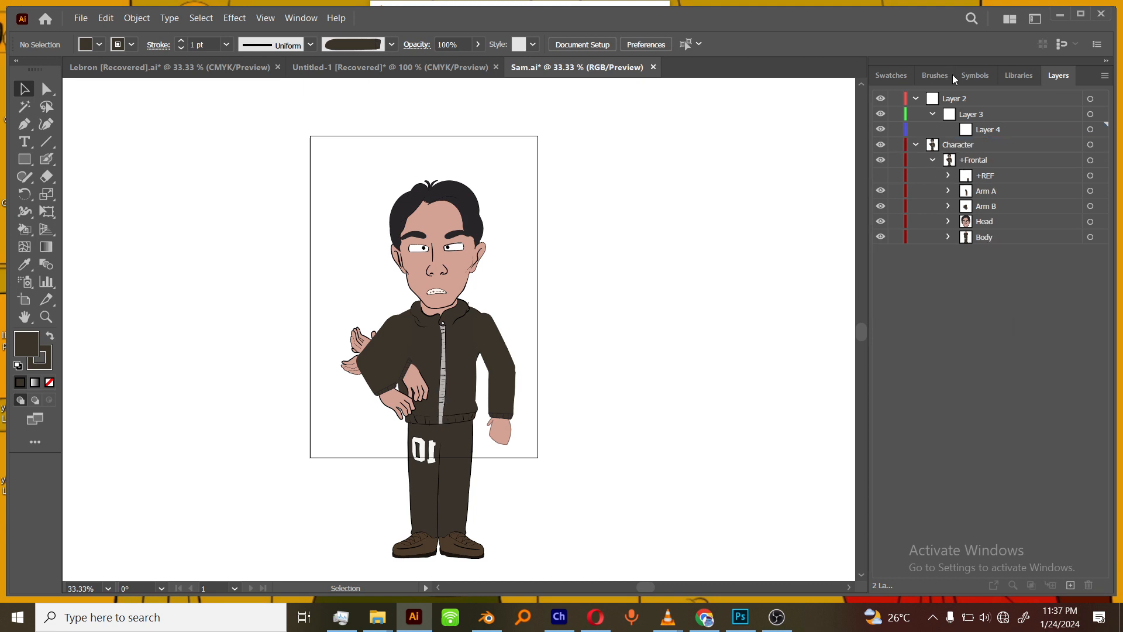
left_click(969, 116)
left_click(1089, 585)
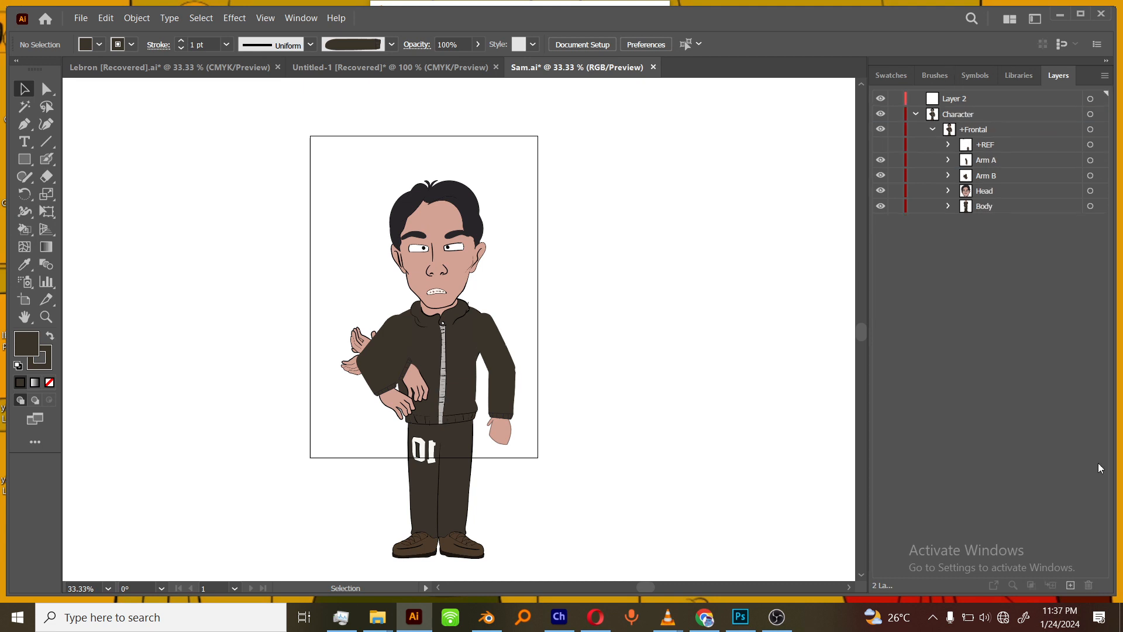
Step: Draw five rectangles of different sizes in Layer 2, to the right of the character, with two thin ones crossing
left_click(968, 101)
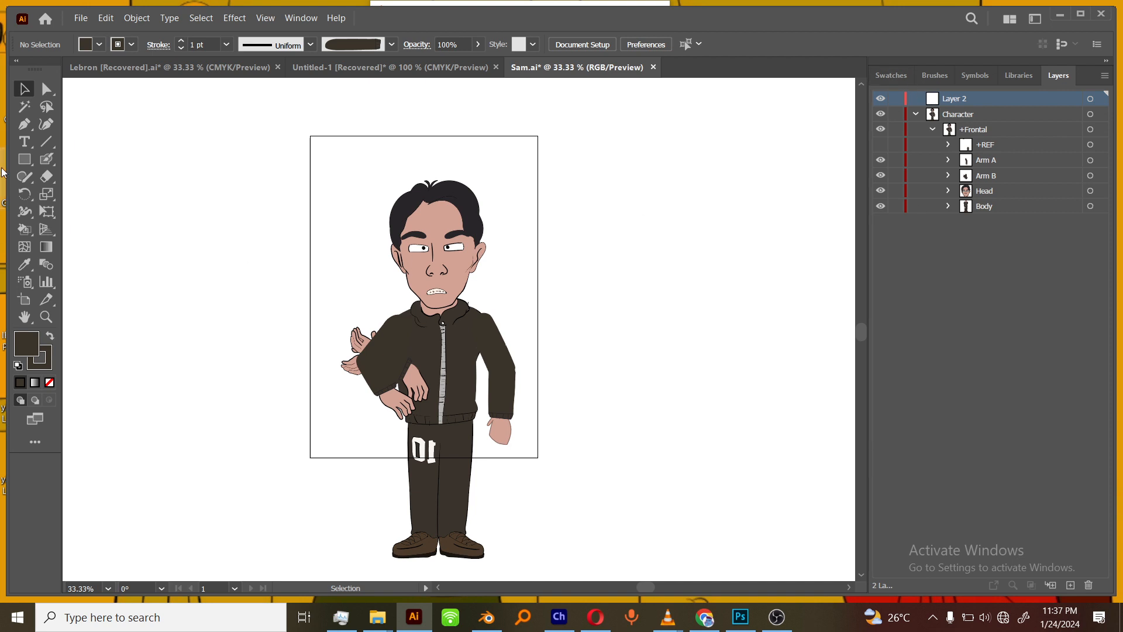
left_click(24, 123)
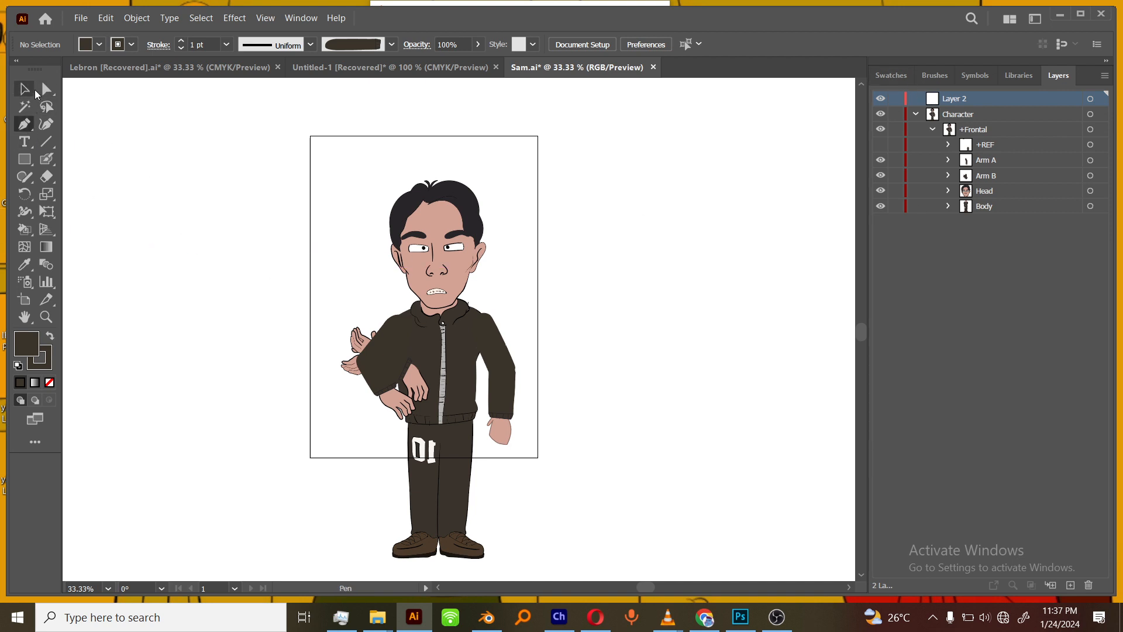
left_click(29, 92)
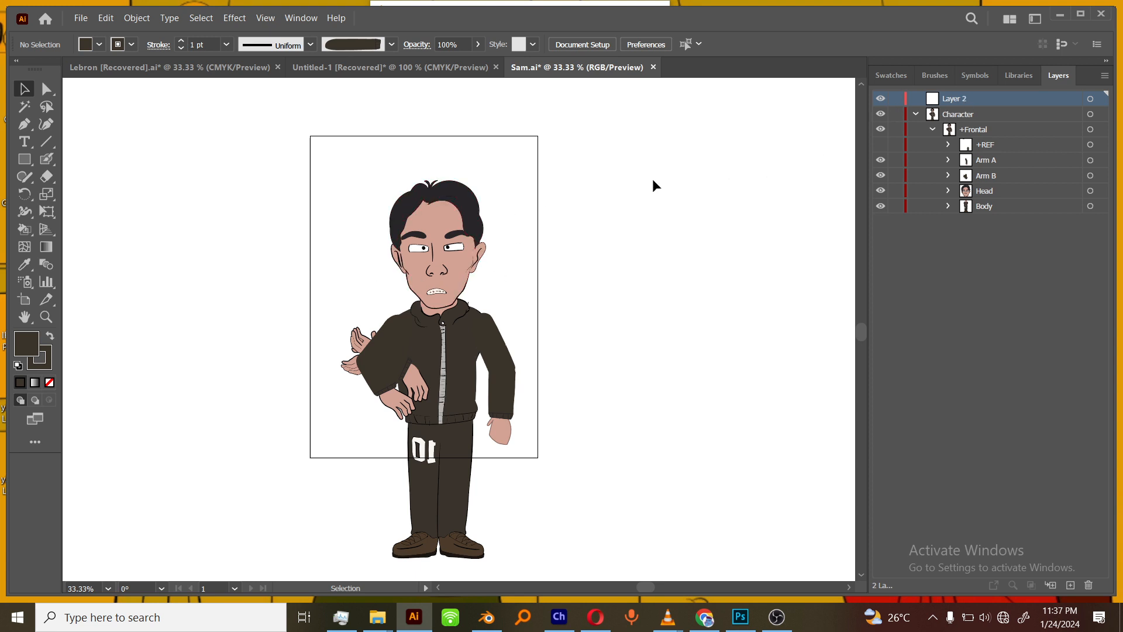
left_click(25, 159)
left_click_drag(529, 141, 624, 265)
left_click_drag(687, 222, 636, 345)
left_click_drag(746, 246, 696, 289)
left_click_drag(723, 173, 642, 179)
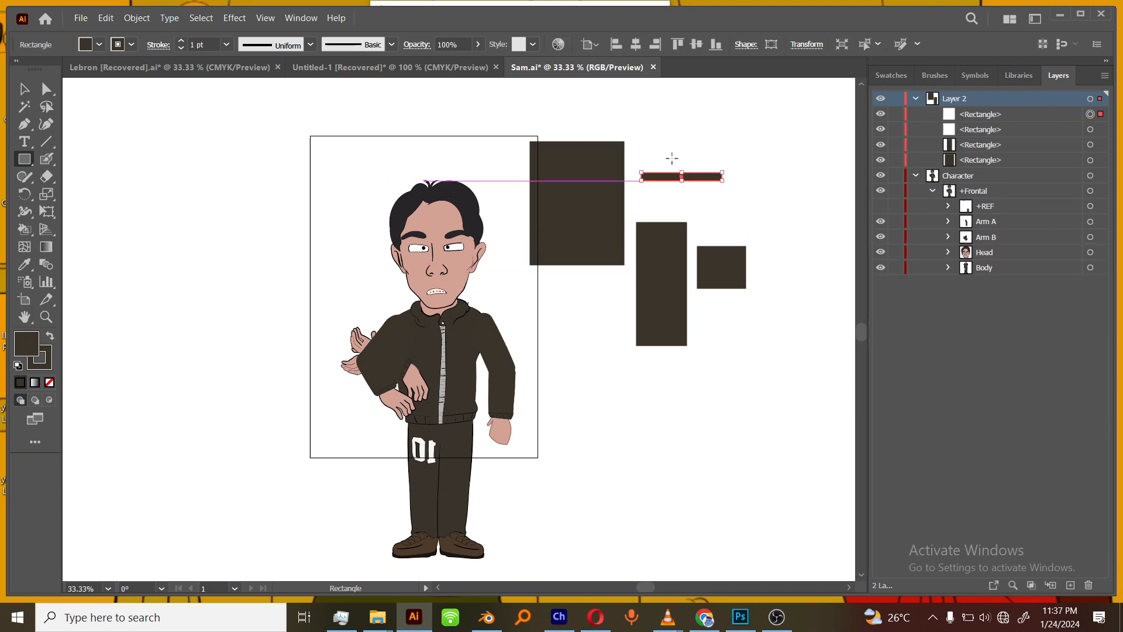
left_click_drag(683, 128, 675, 190)
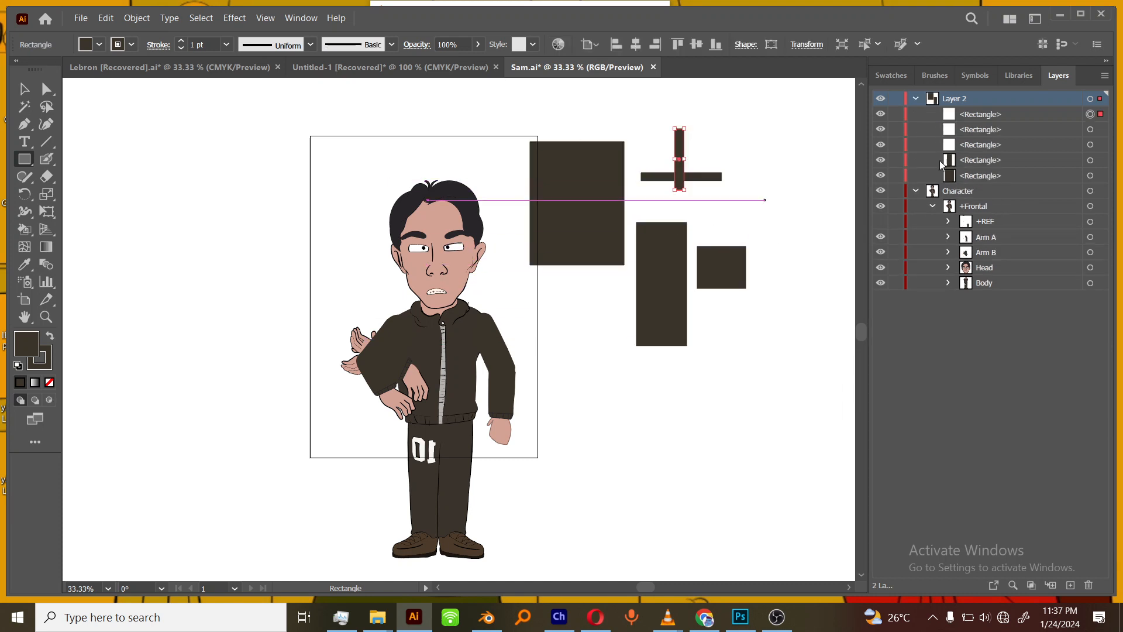
Step: Group the five rectangles in Layer 2, rename the group as Lips, and clear the selection
left_click(1089, 99)
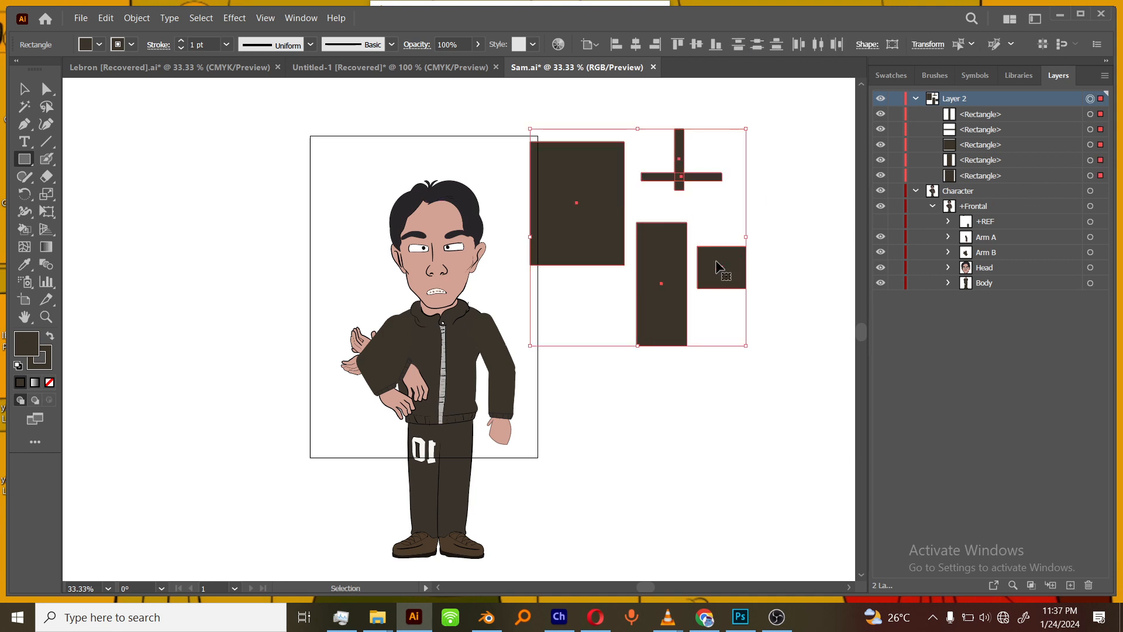
key("ctrl+g")
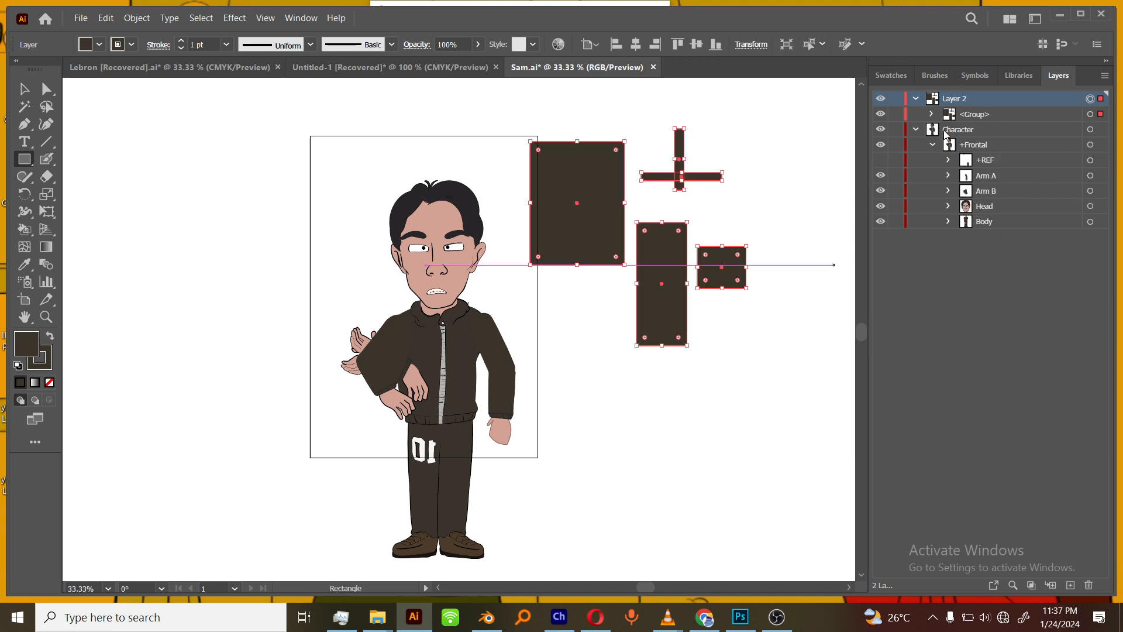
double_click(981, 114)
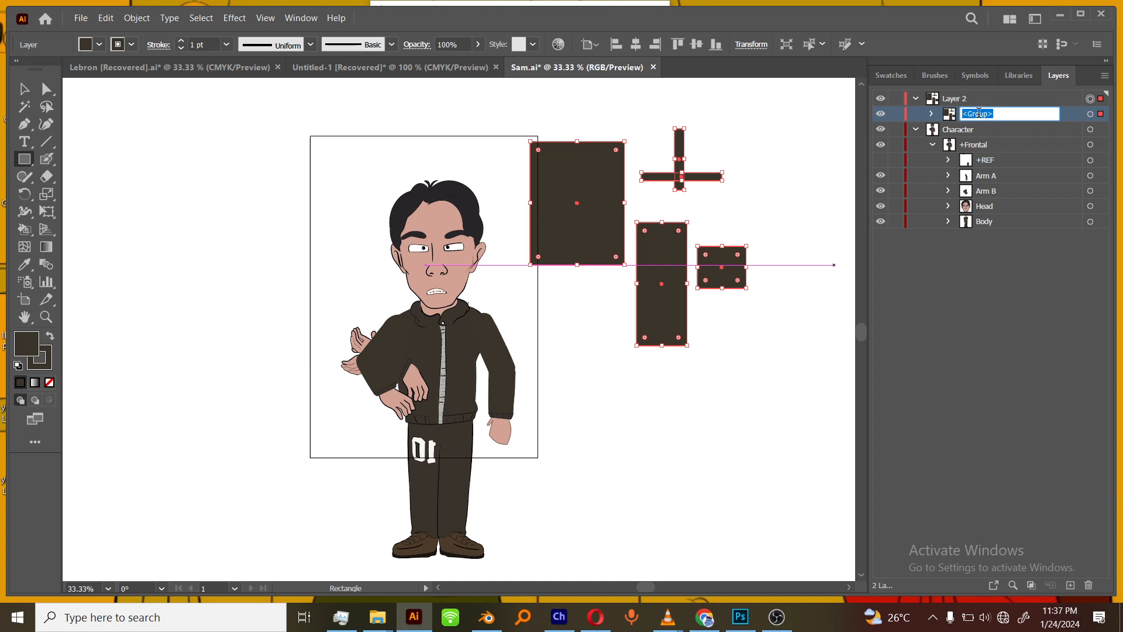
type("Lips")
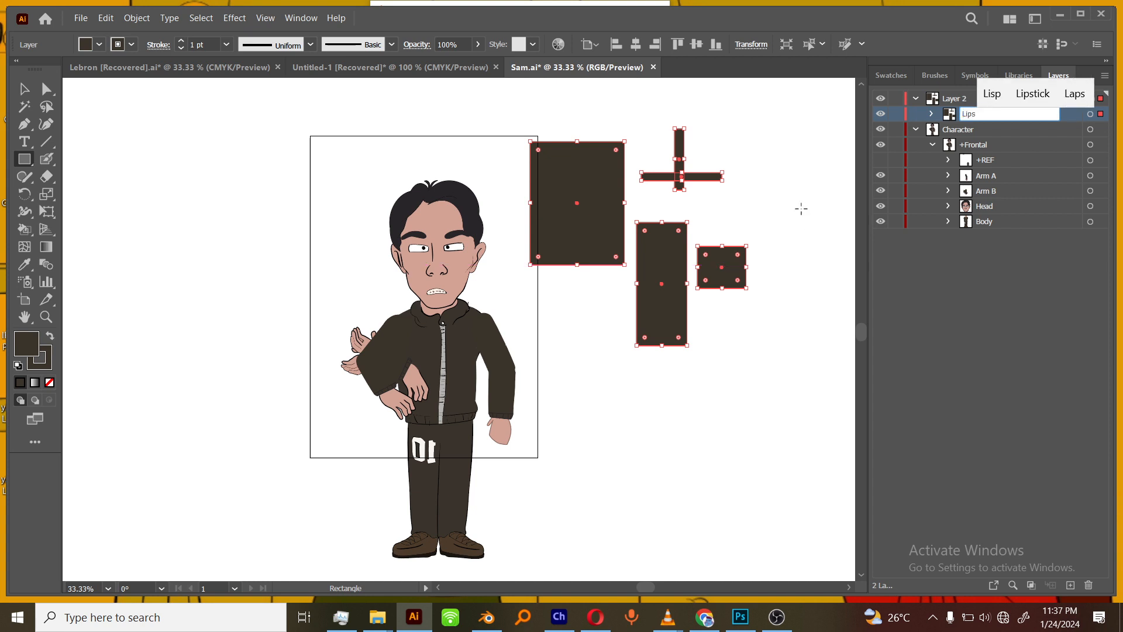
left_click(897, 371)
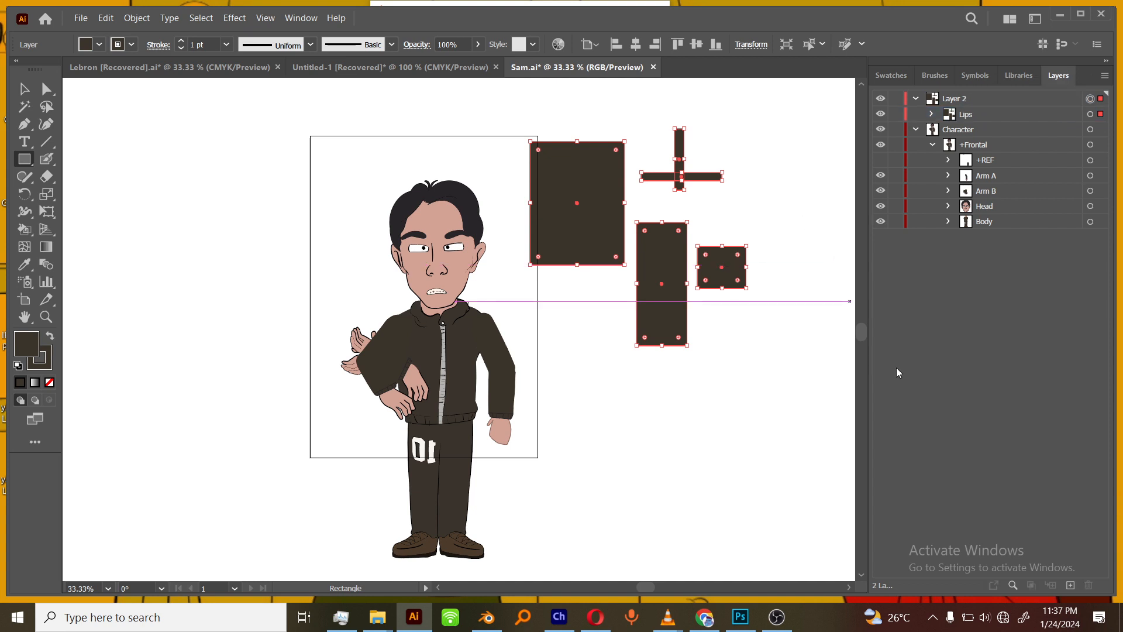
left_click(28, 93)
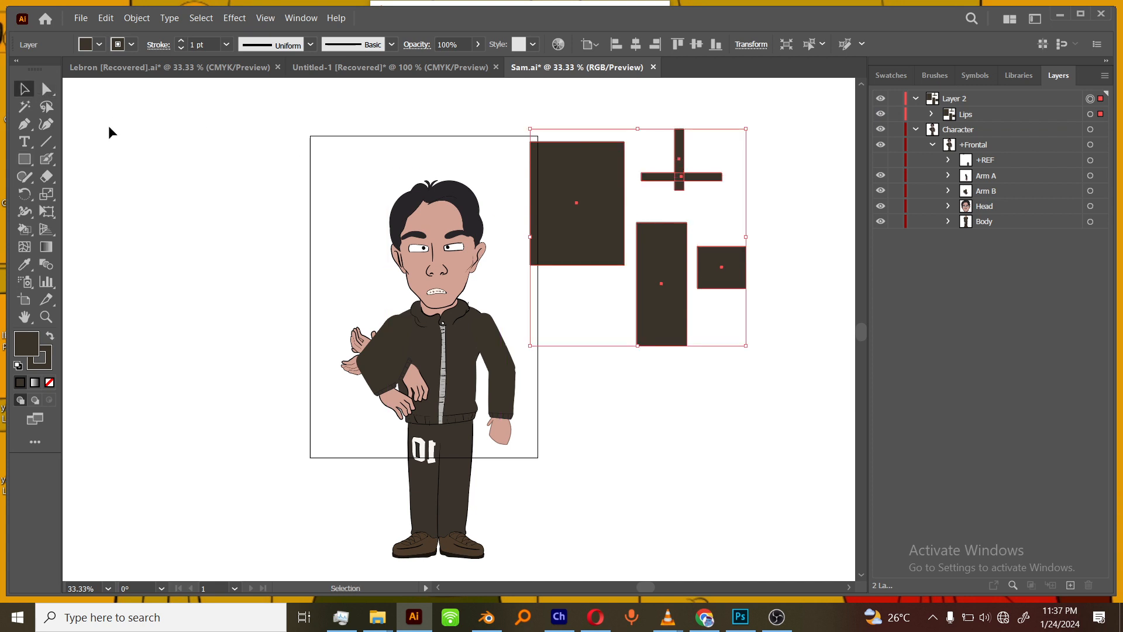
left_click(108, 131)
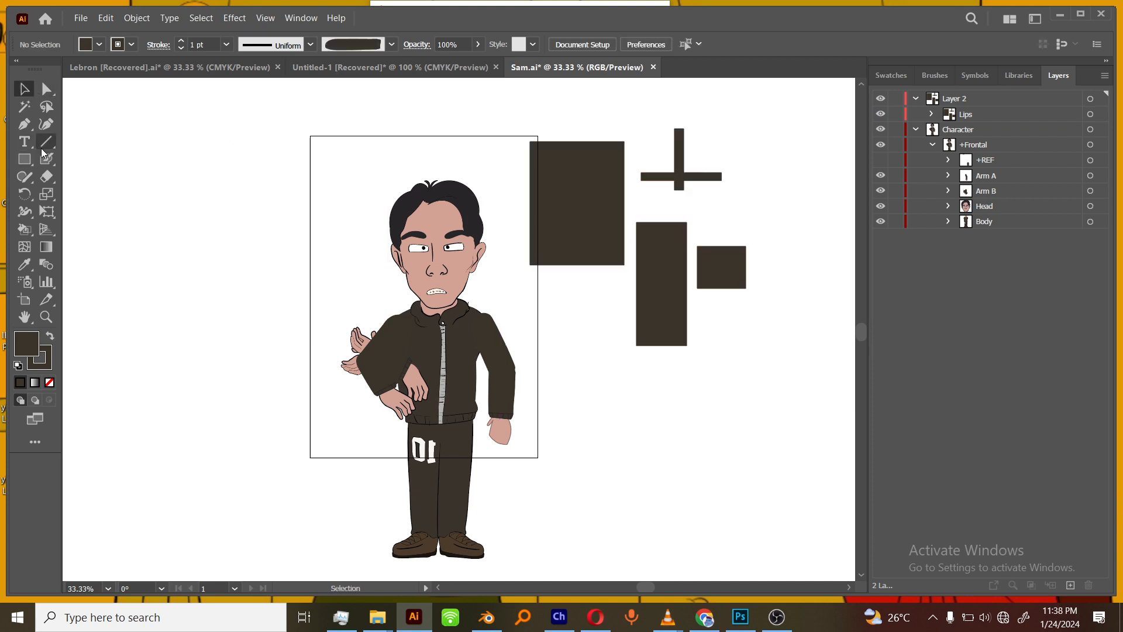
Step: Draw four more rectangles of different sizes in Layer 2, above and to the left of the character's head
left_click(24, 158)
left_click_drag(391, 133, 413, 148)
left_click_drag(442, 143, 452, 203)
left_click_drag(305, 159, 351, 231)
left_click_drag(222, 227, 332, 301)
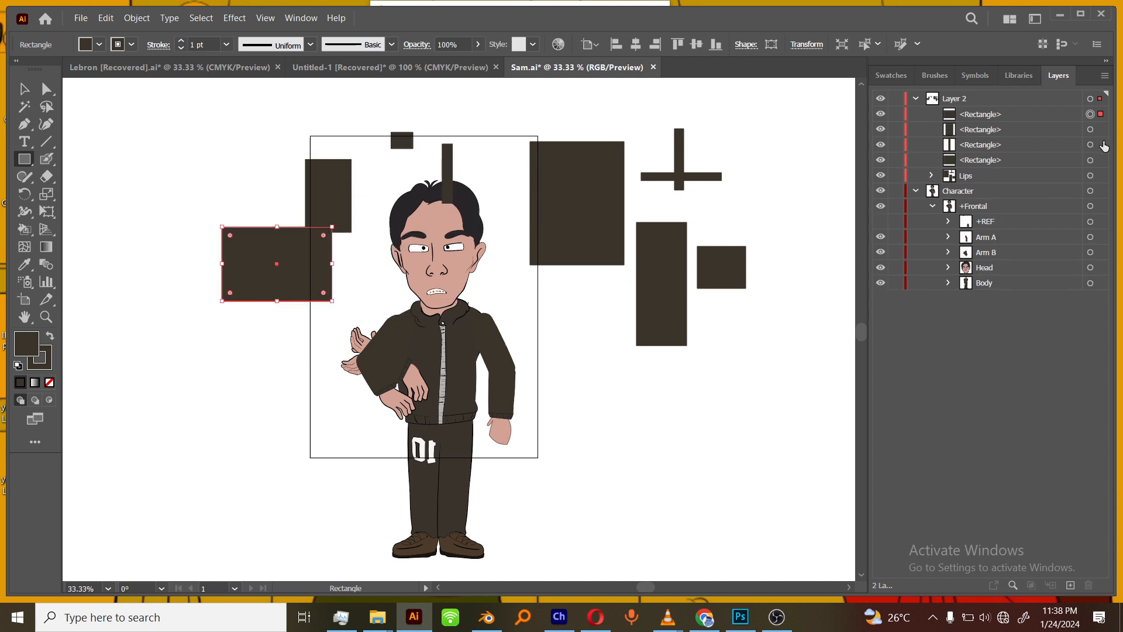
Step: Group the four loose rectangles in Layer 2 and rename the group as Nose
left_click(1101, 129, "shift")
left_click(1100, 145, "shift")
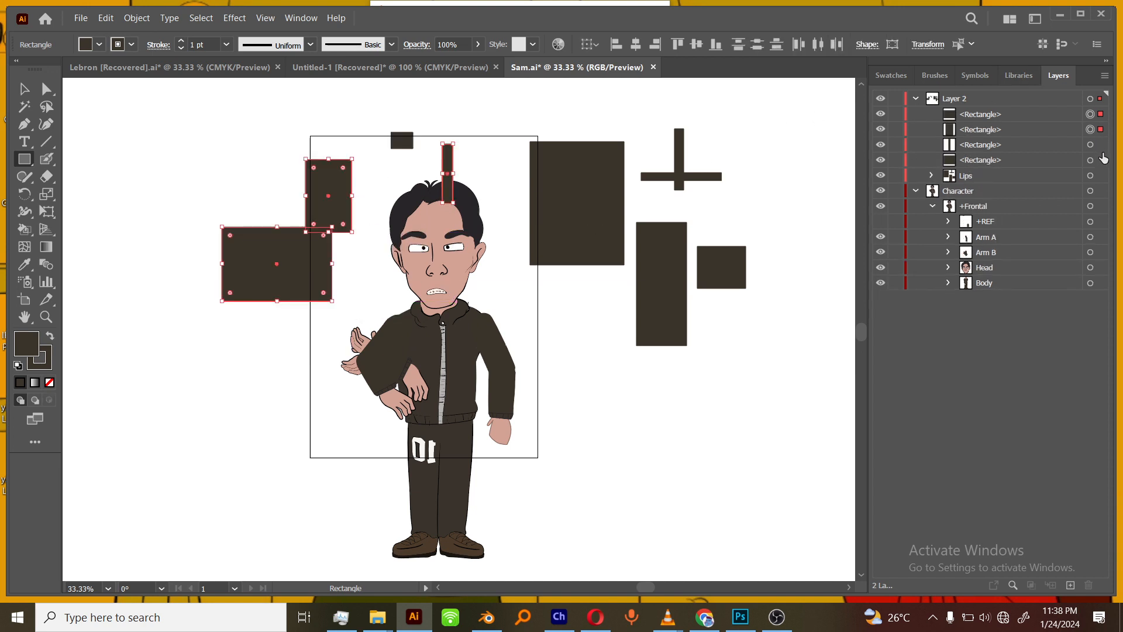
left_click(1100, 145, "shift")
left_click(1100, 144, "shift")
left_click(1100, 145, "shift")
left_click(1101, 160, "shift")
key("ctrl+g")
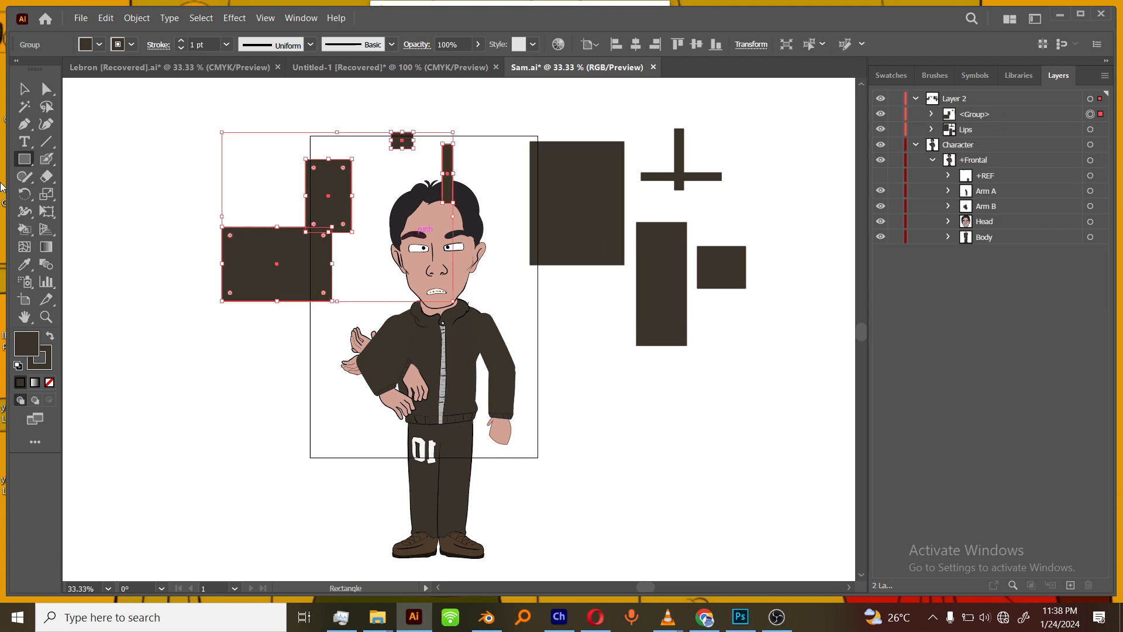
left_click(24, 88)
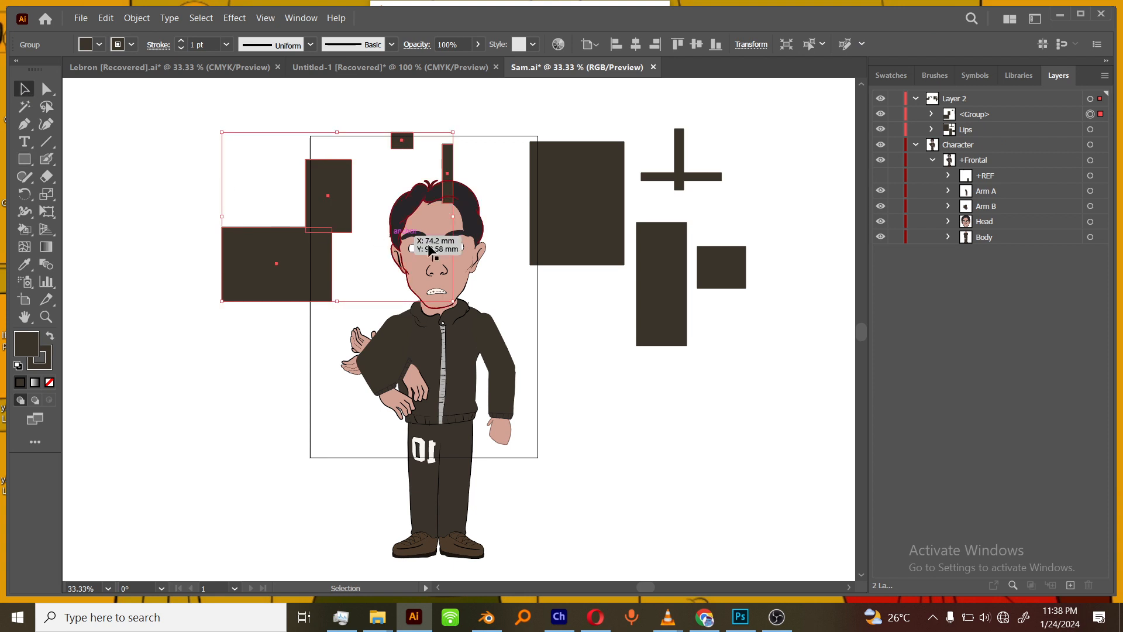
double_click(988, 114)
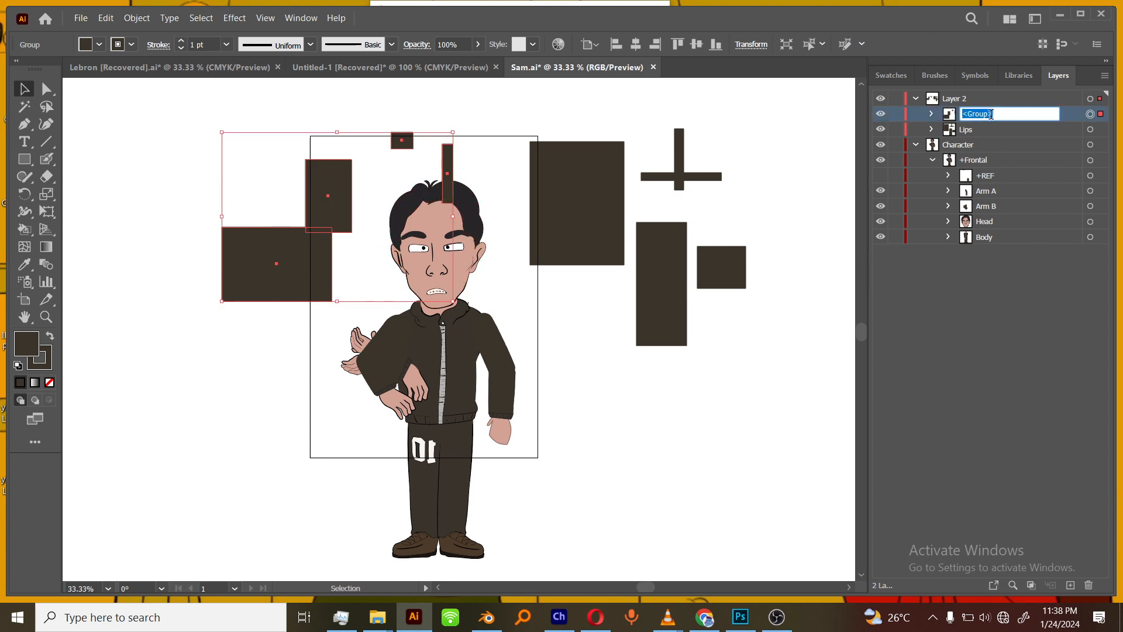
type("Nose")
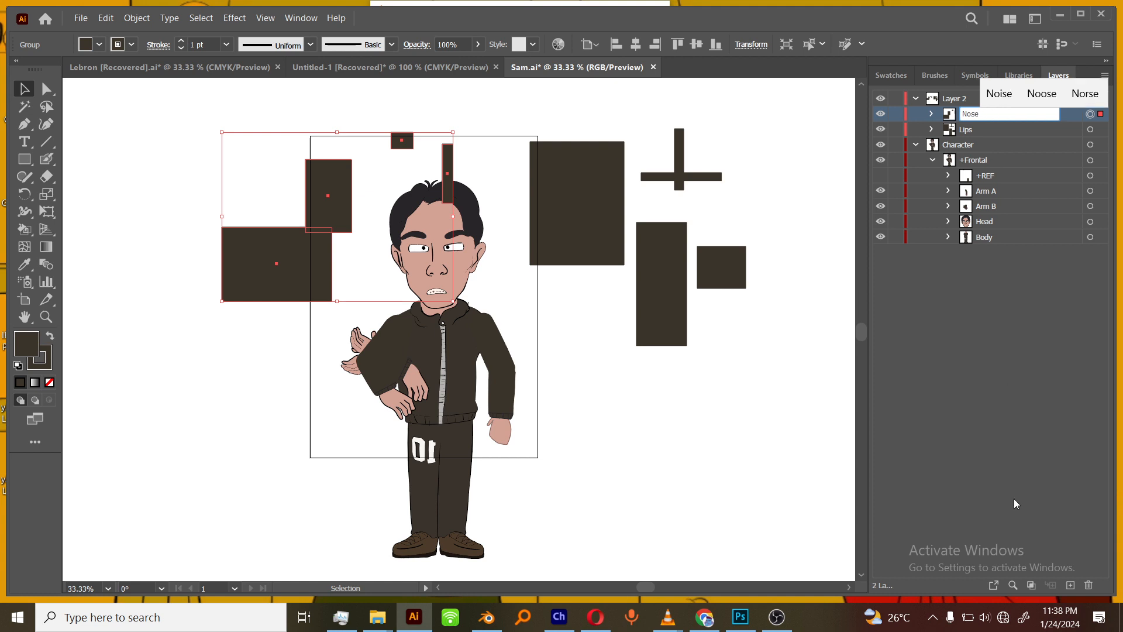
key("Return")
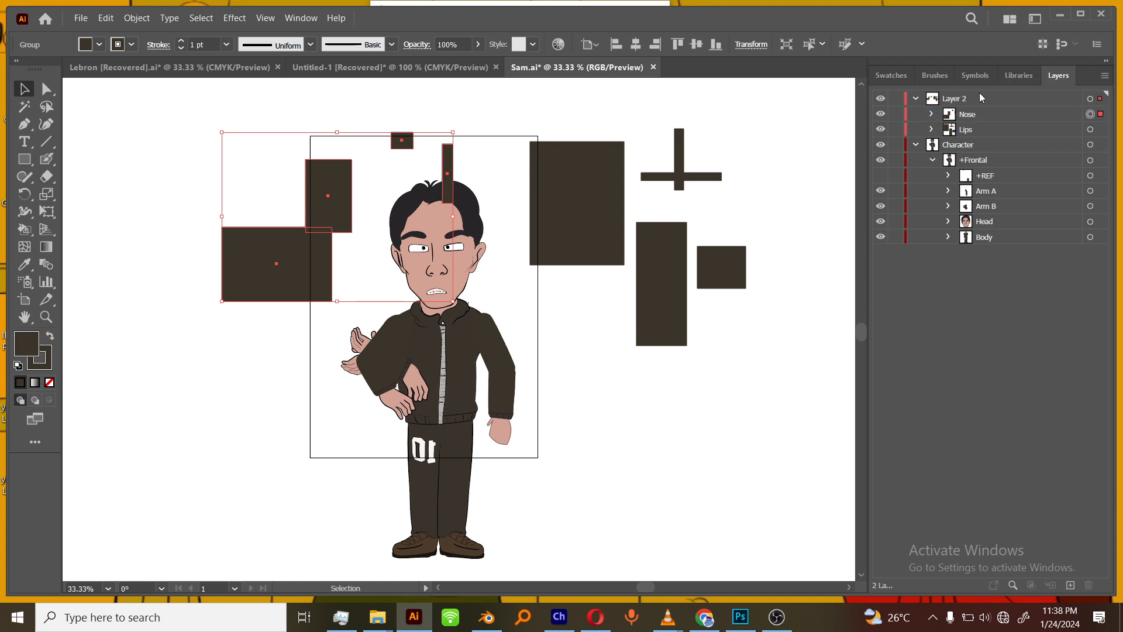
Step: Combine the Nose and Lips groups in Layer 2 into one parent group
left_click(1091, 130, "shift")
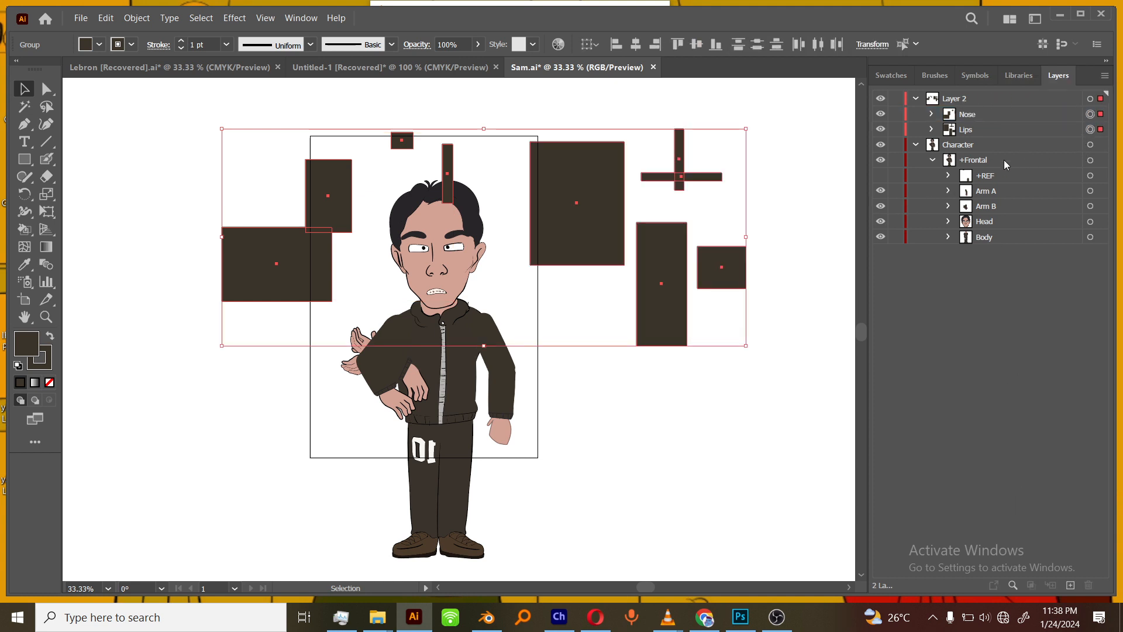
key("v")
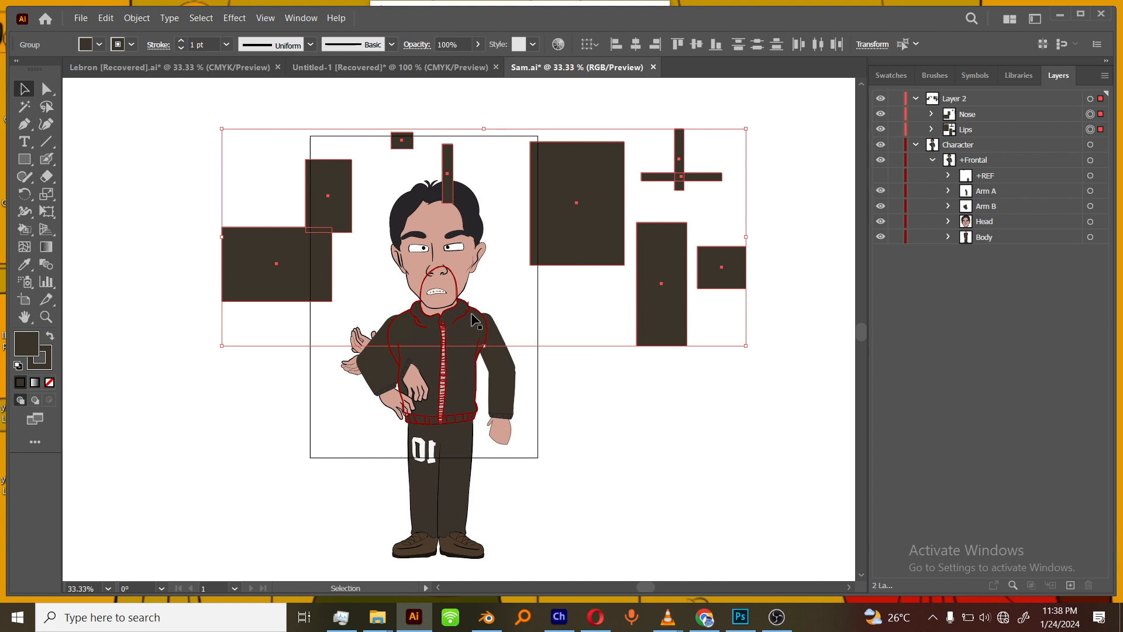
key("g")
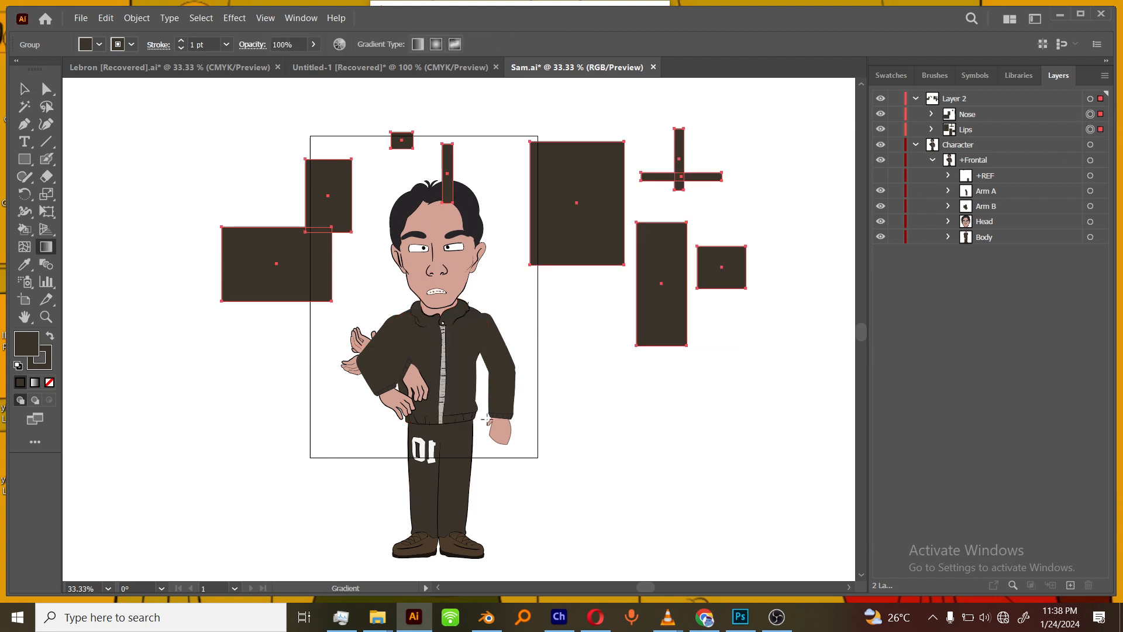
key("v")
key("ctrl+g")
key("g")
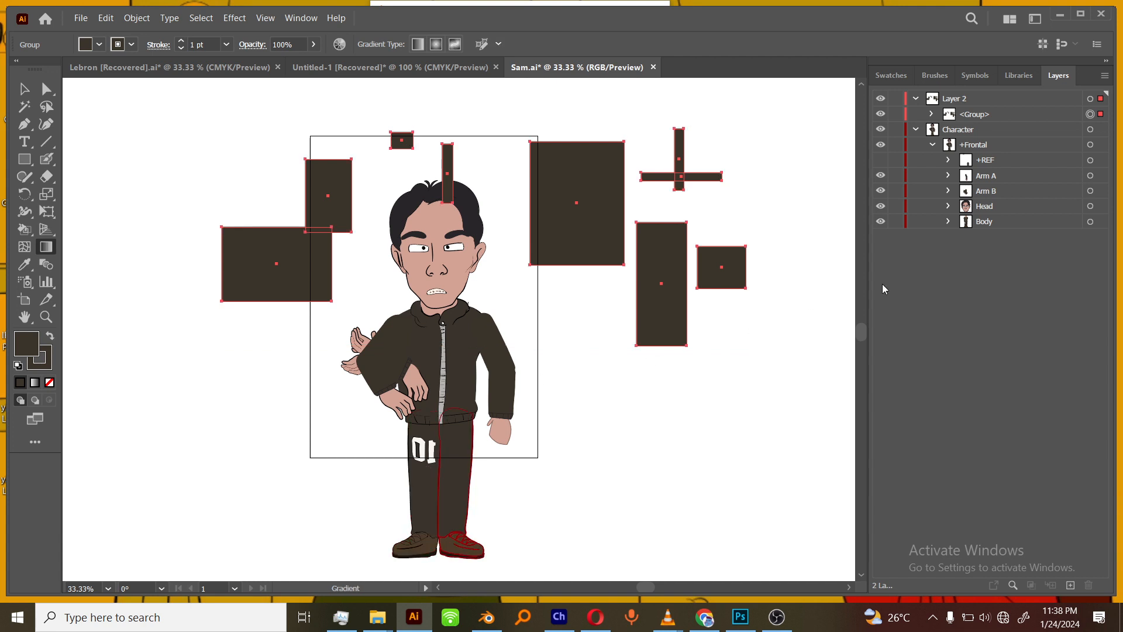
Step: Rename the parent group in Layer 2 as Head and clear the selection
double_click(975, 112)
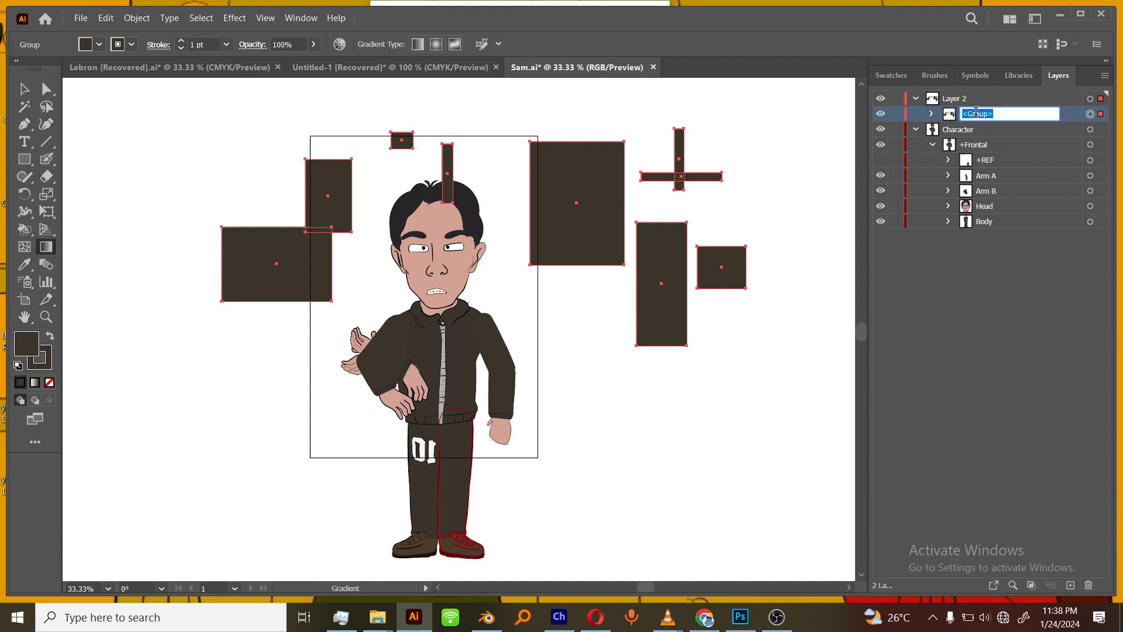
type("Hea")
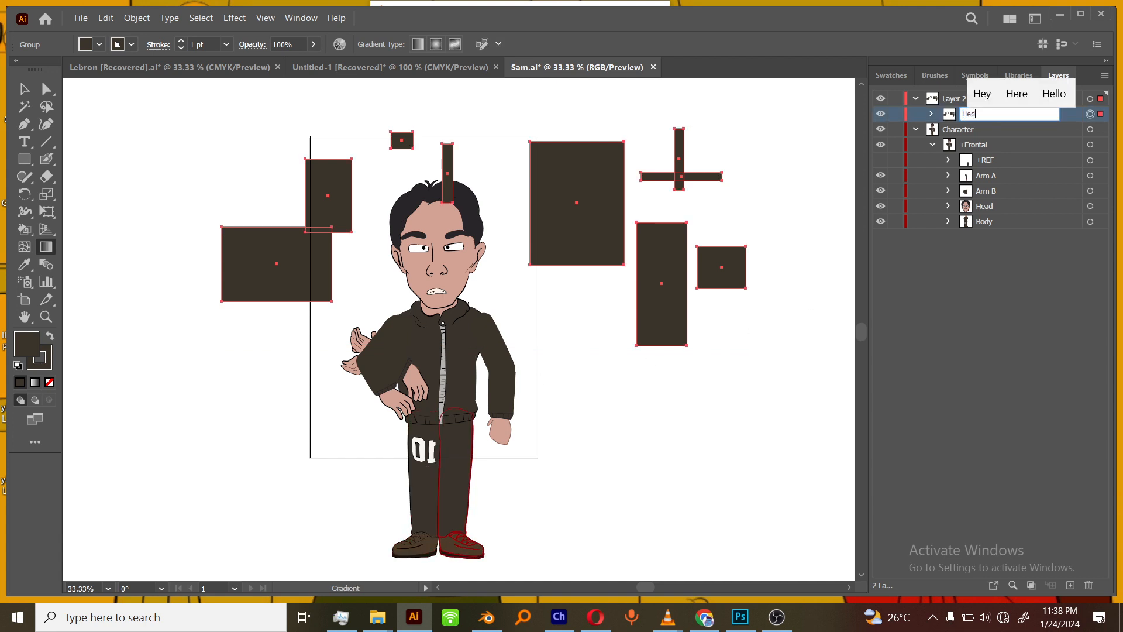
type("d")
key("BackSpace")
type("ad")
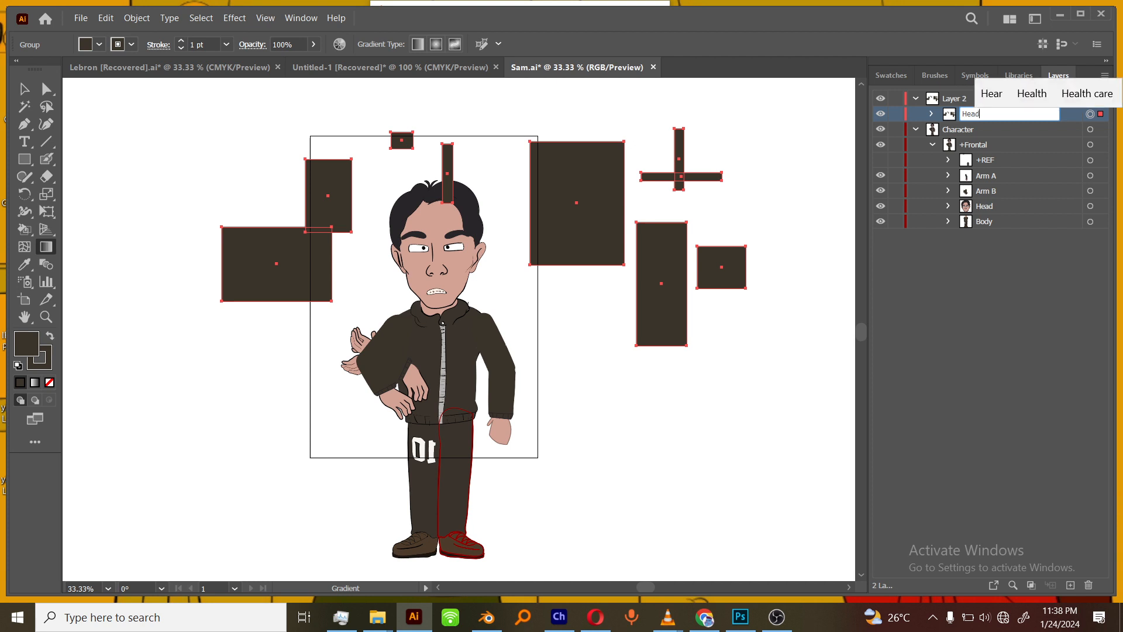
key("Return")
left_click(24, 89)
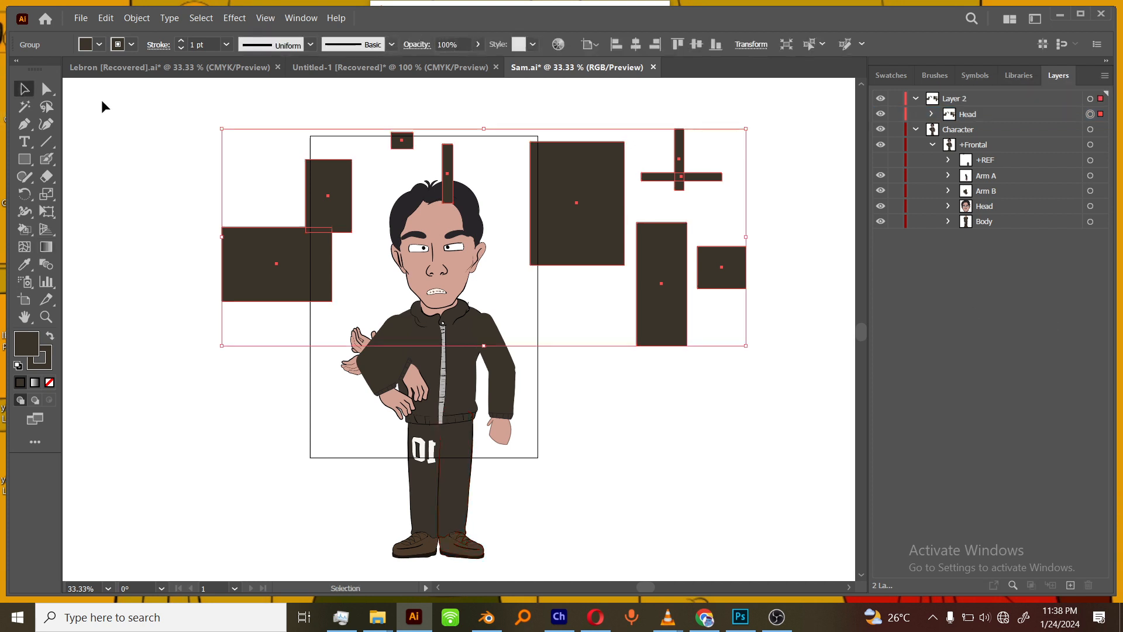
left_click(815, 406)
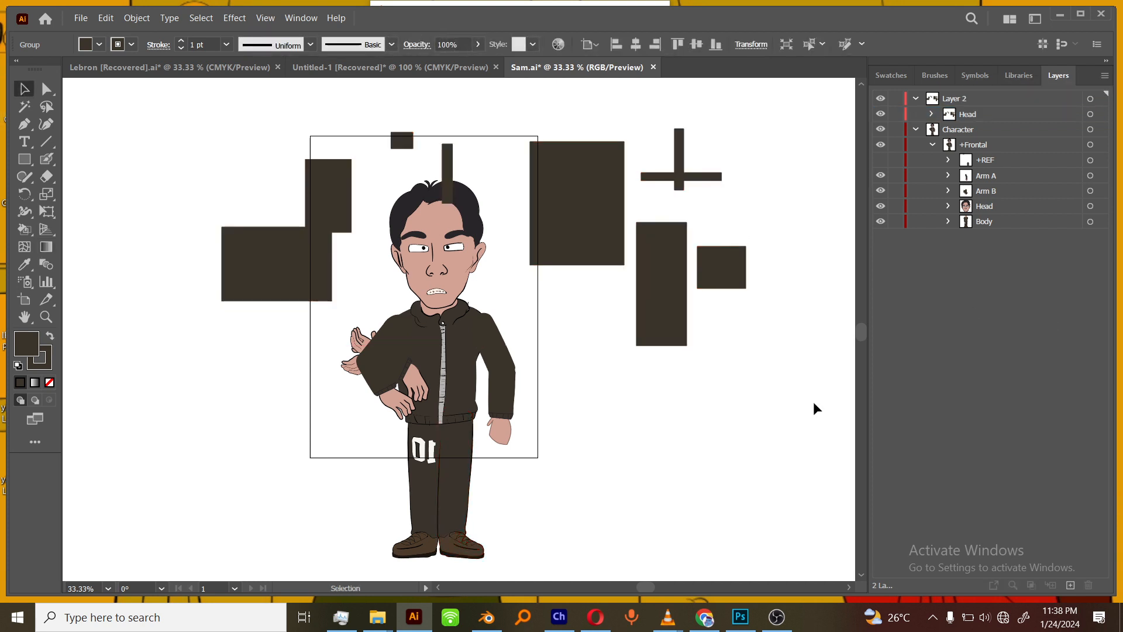
Step: Add two new empty layers above Layer 2
left_click(967, 104)
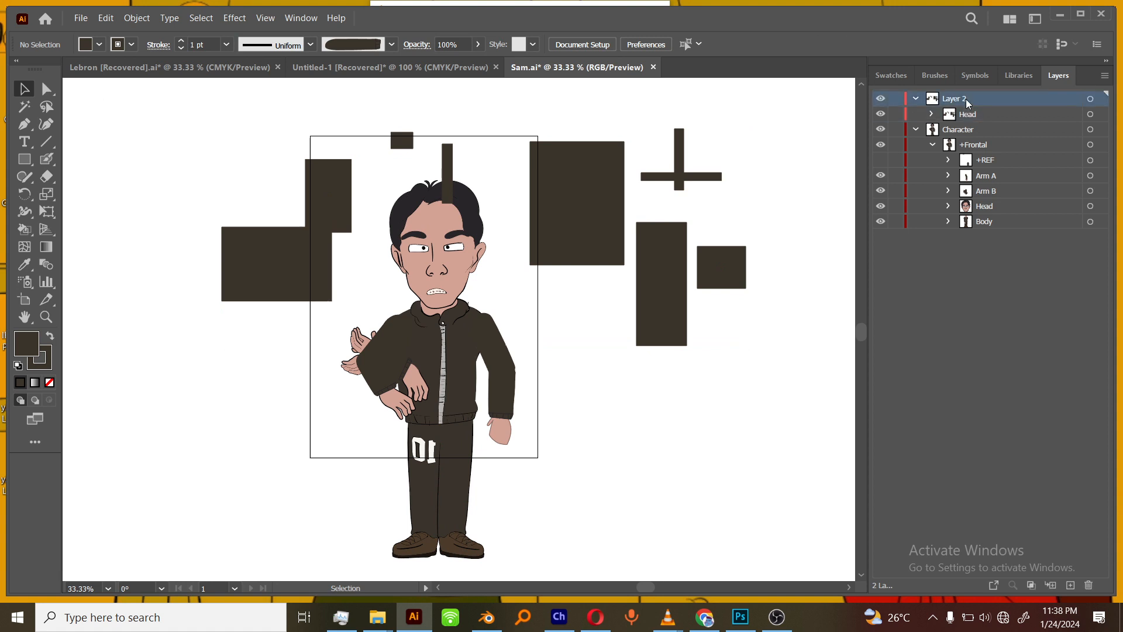
left_click(1070, 585)
left_click(1070, 585)
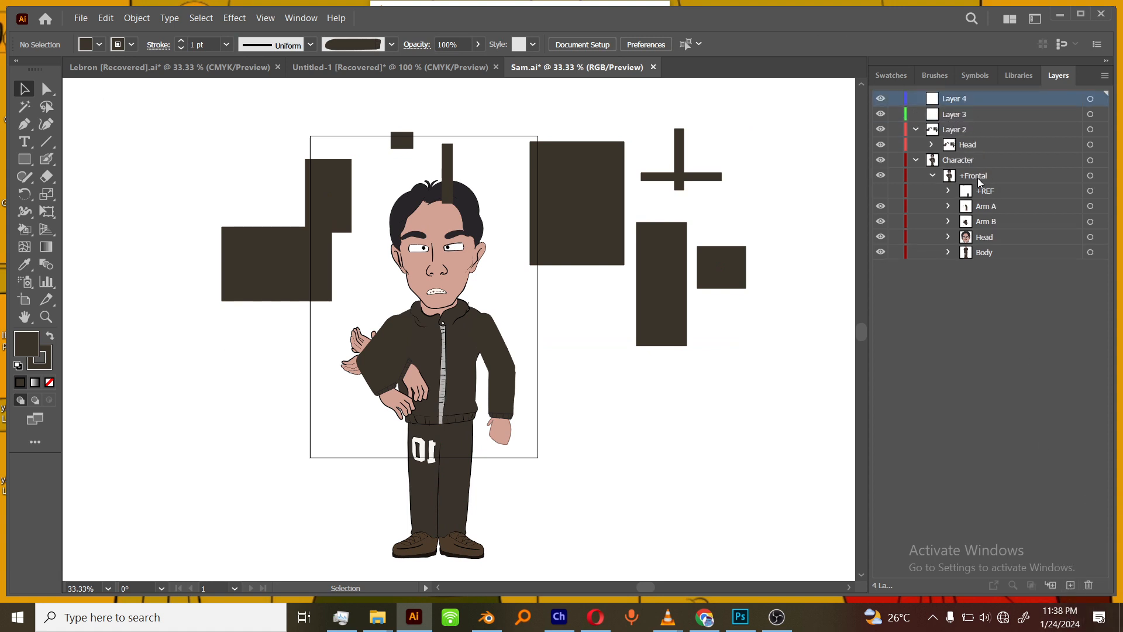
Step: Rename Layer 3 as lips and Layer 4 as ears
left_click(963, 115)
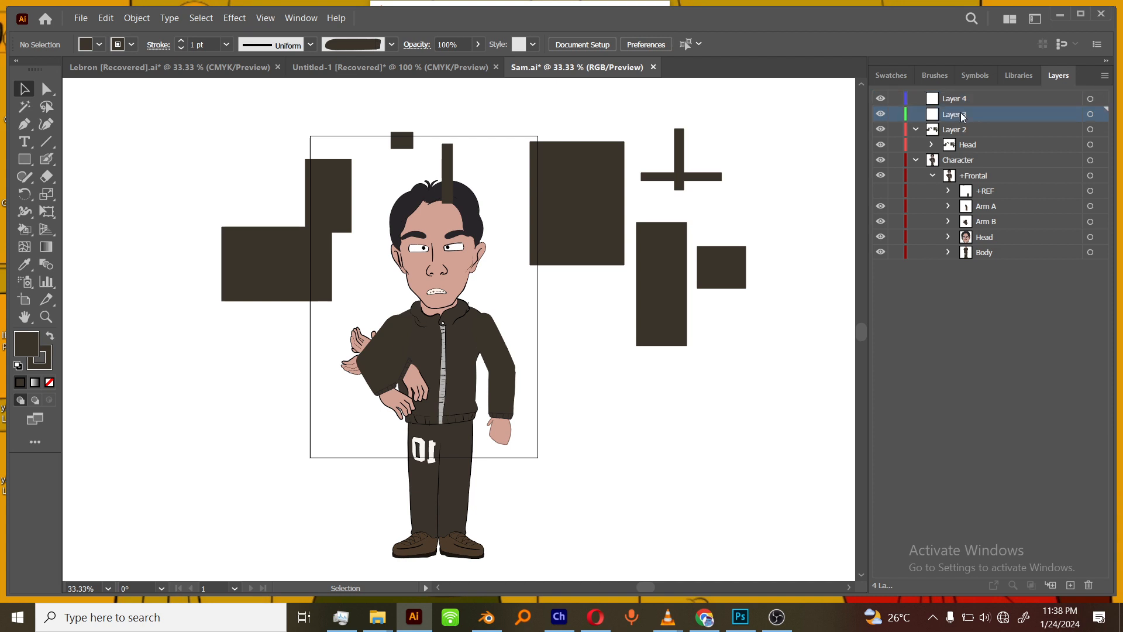
double_click(963, 115)
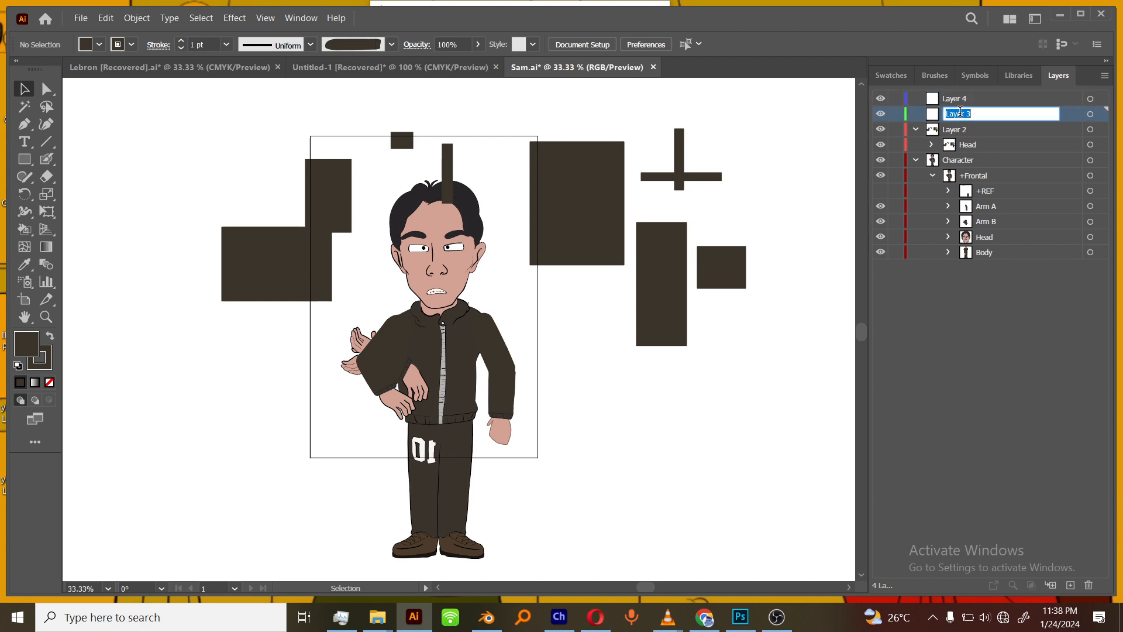
left_click(933, 146)
left_click(934, 146)
left_click(933, 146)
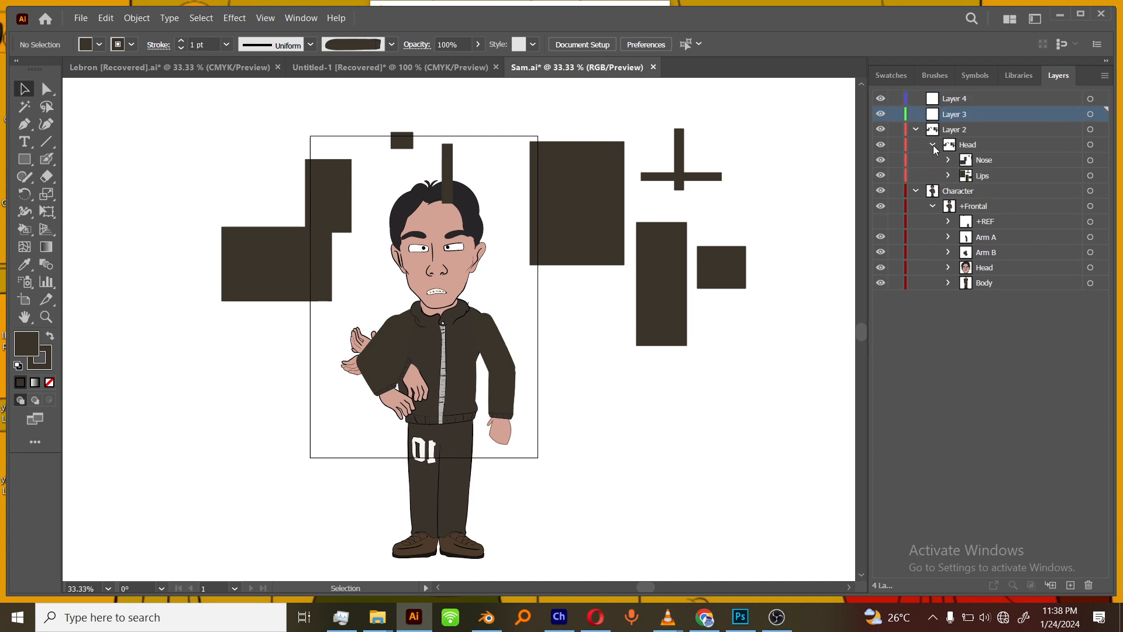
left_click(933, 146)
double_click(957, 115)
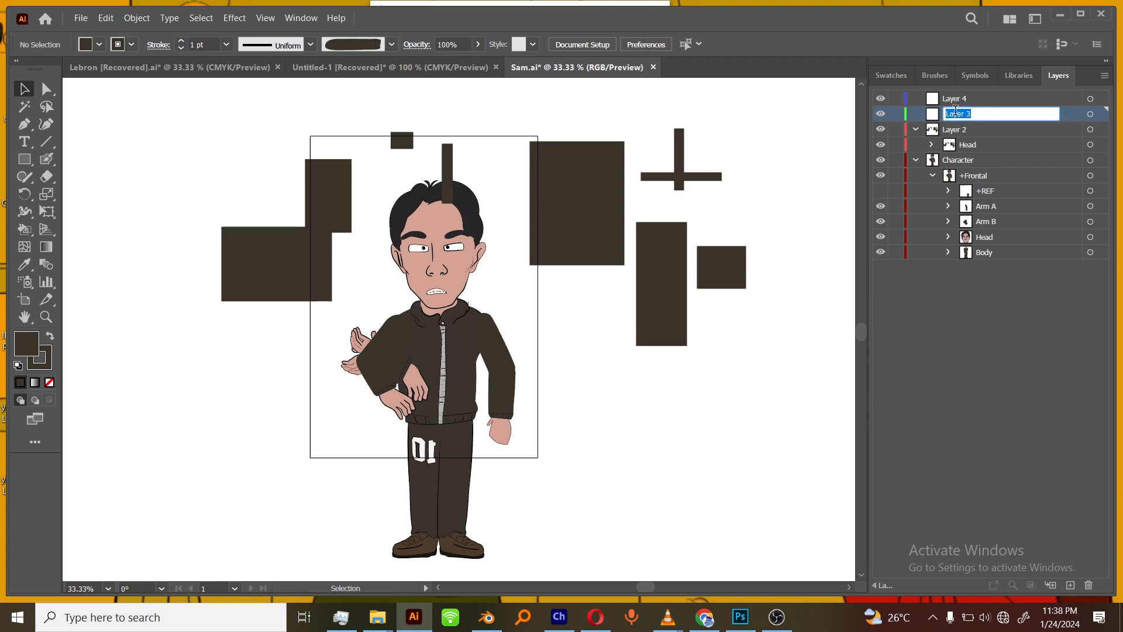
type("lips")
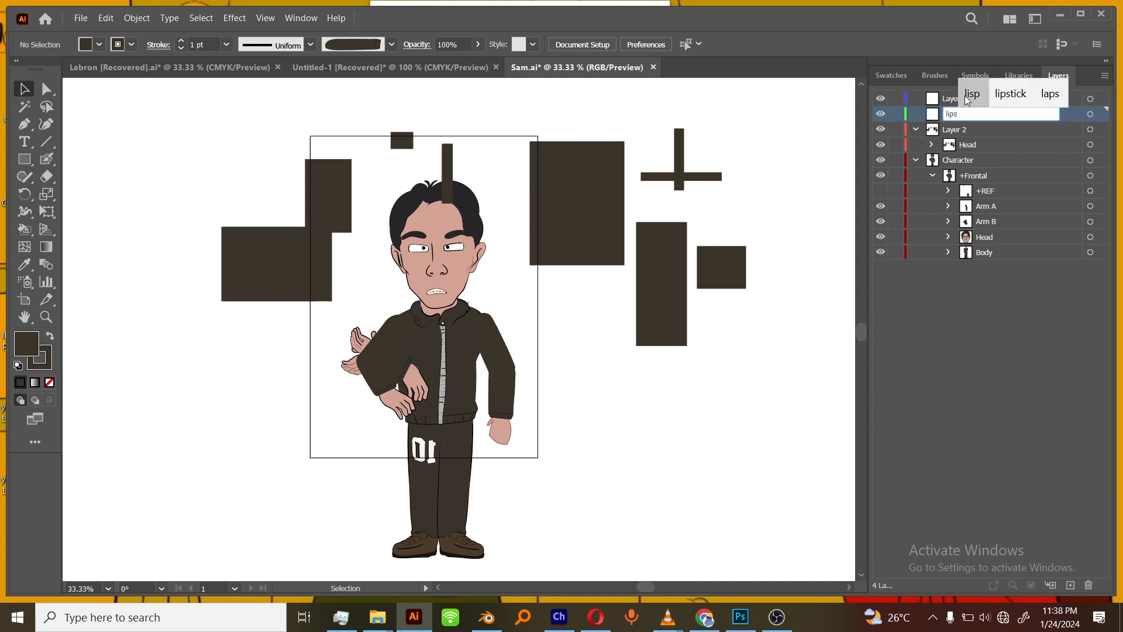
key("Return")
double_click(956, 100)
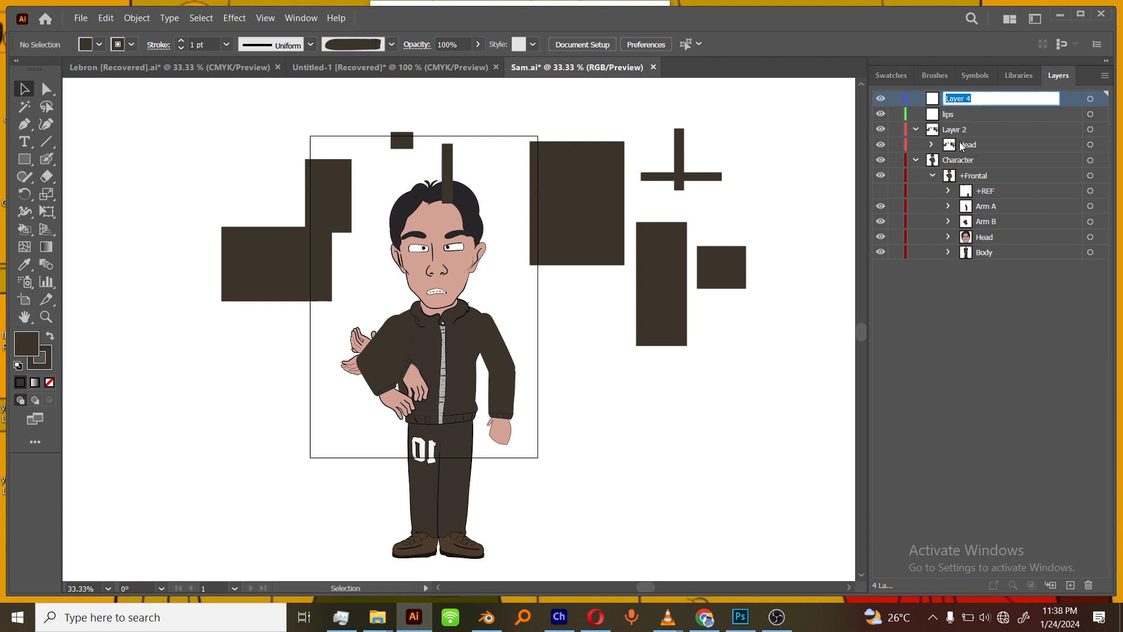
type("ears")
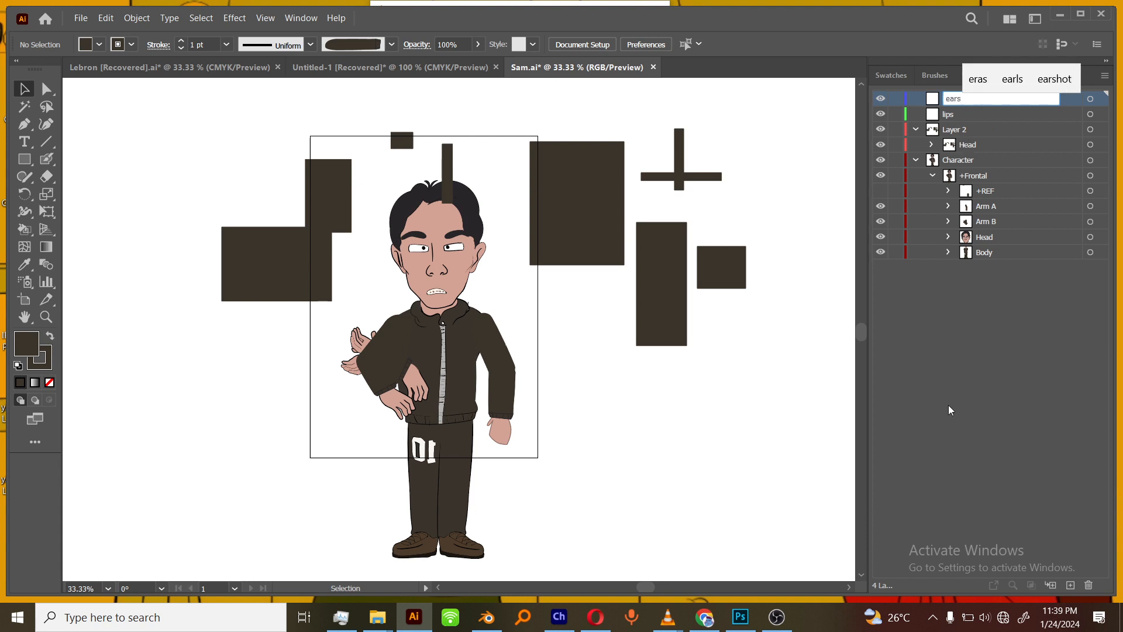
key("Return")
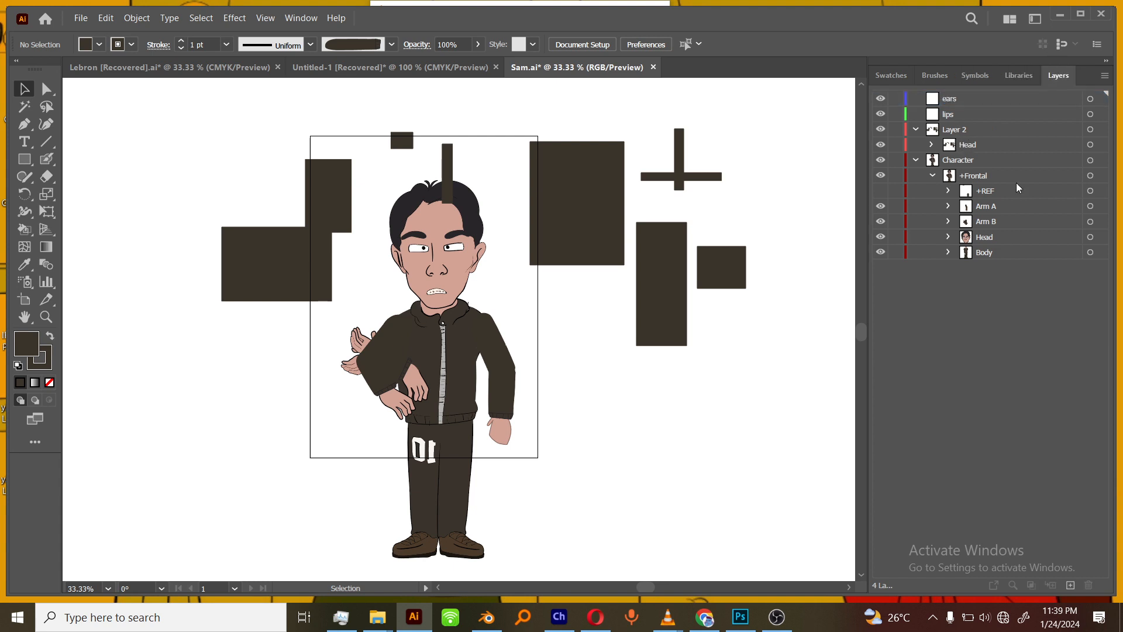
Step: Add a new layer above the ears layer and nest the ears and lips layers inside it
left_click(1009, 104)
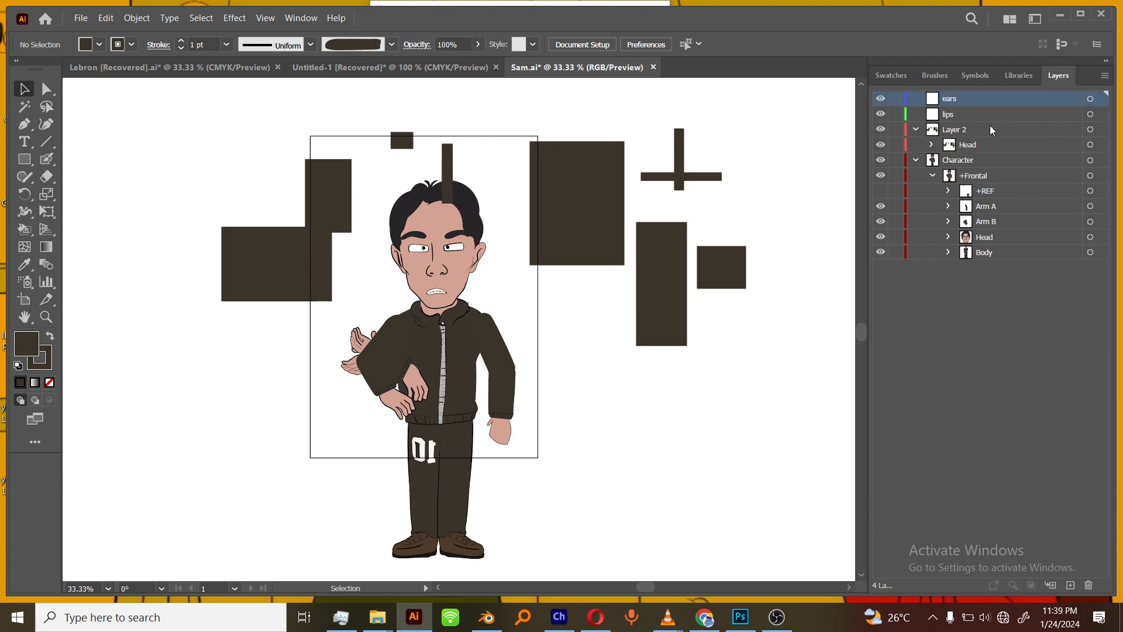
left_click(1070, 586)
left_click(955, 119)
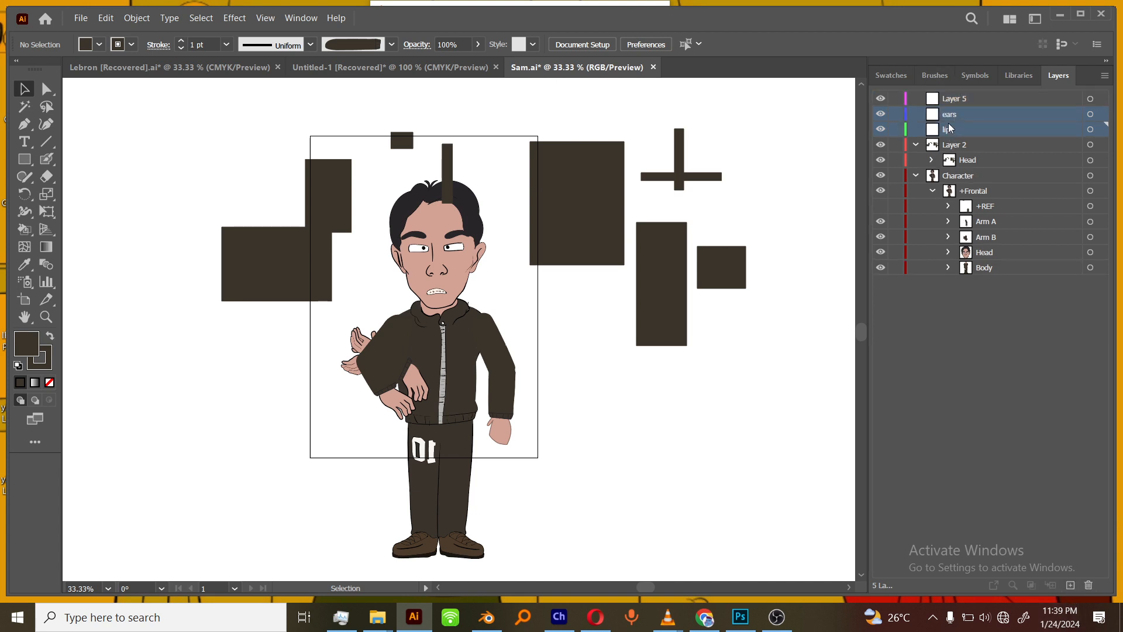
left_click(950, 130, "shift")
left_click_drag(959, 101, 961, 98)
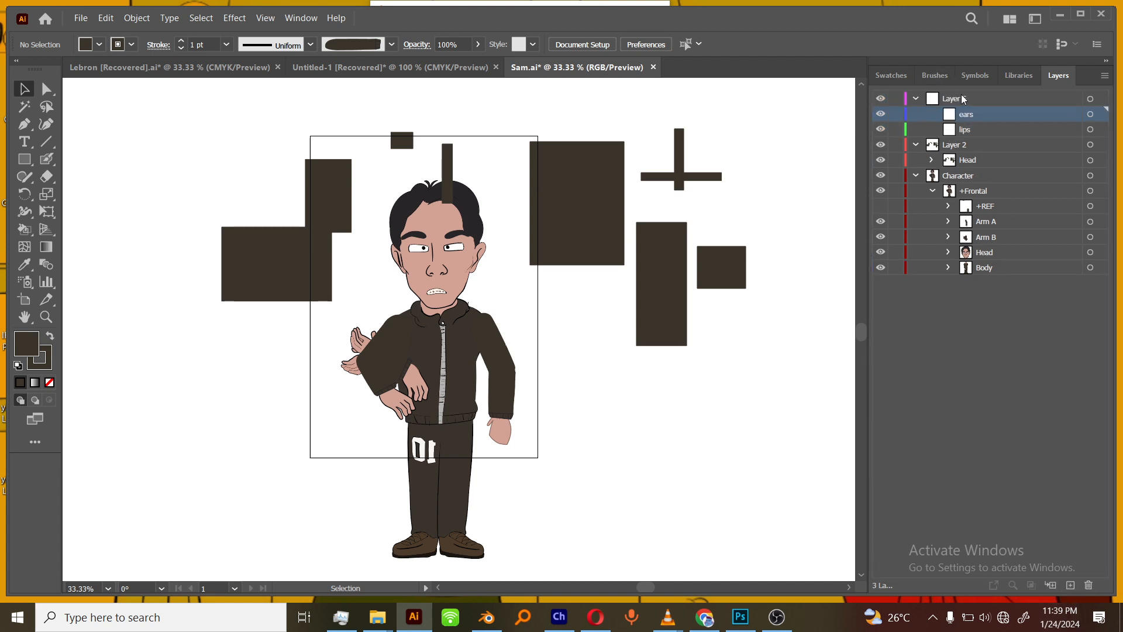
Step: Rename Layer 5, the parent of the ears and lips sublayers, as Head
double_click(961, 98)
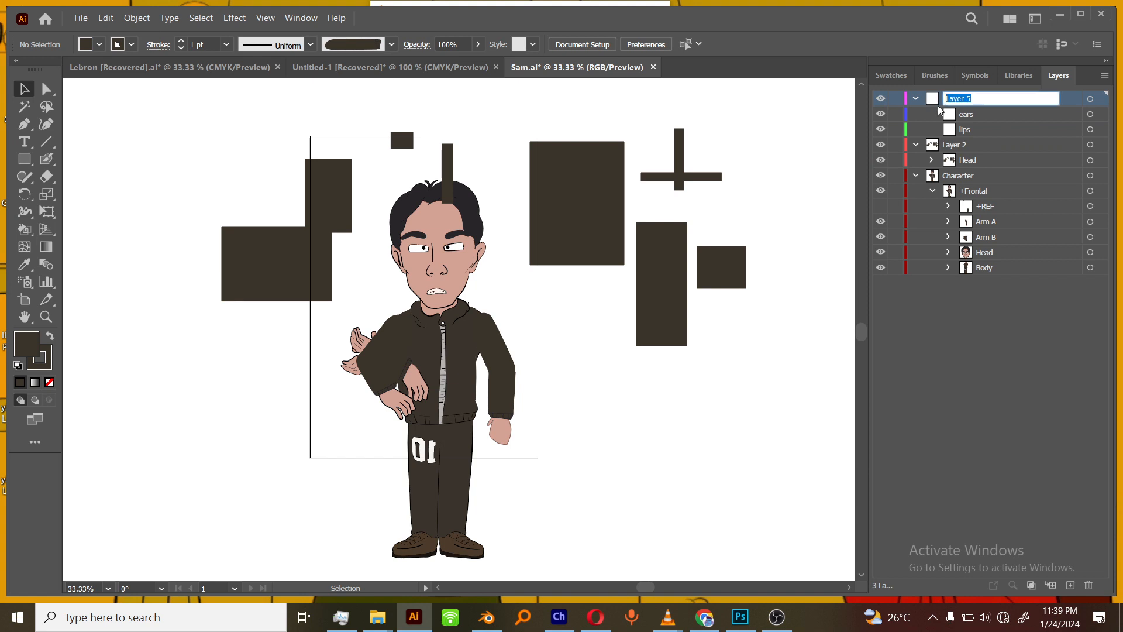
type("Head")
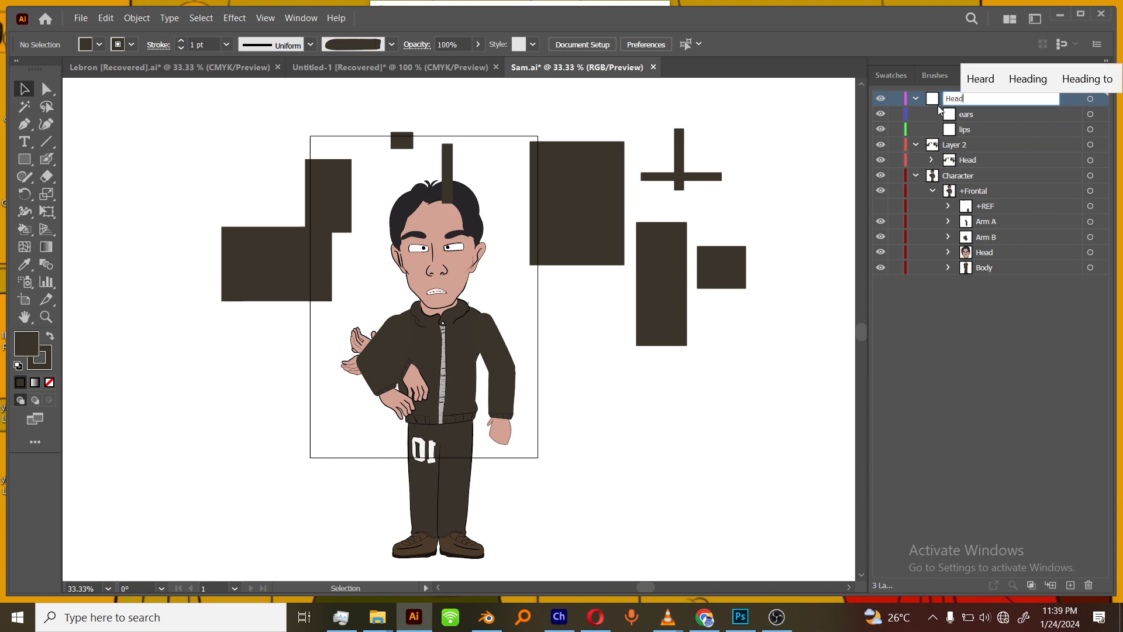
key("Return")
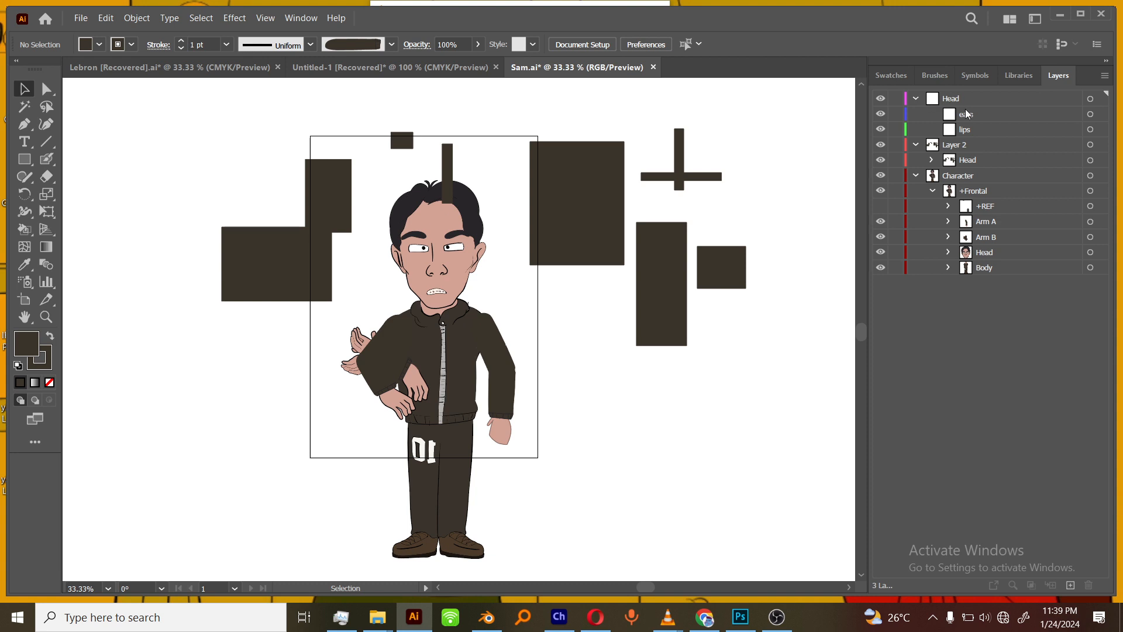
Step: Sketch a freehand loop on the lips sublayer beside the character with the Blob Brush
left_click(943, 116)
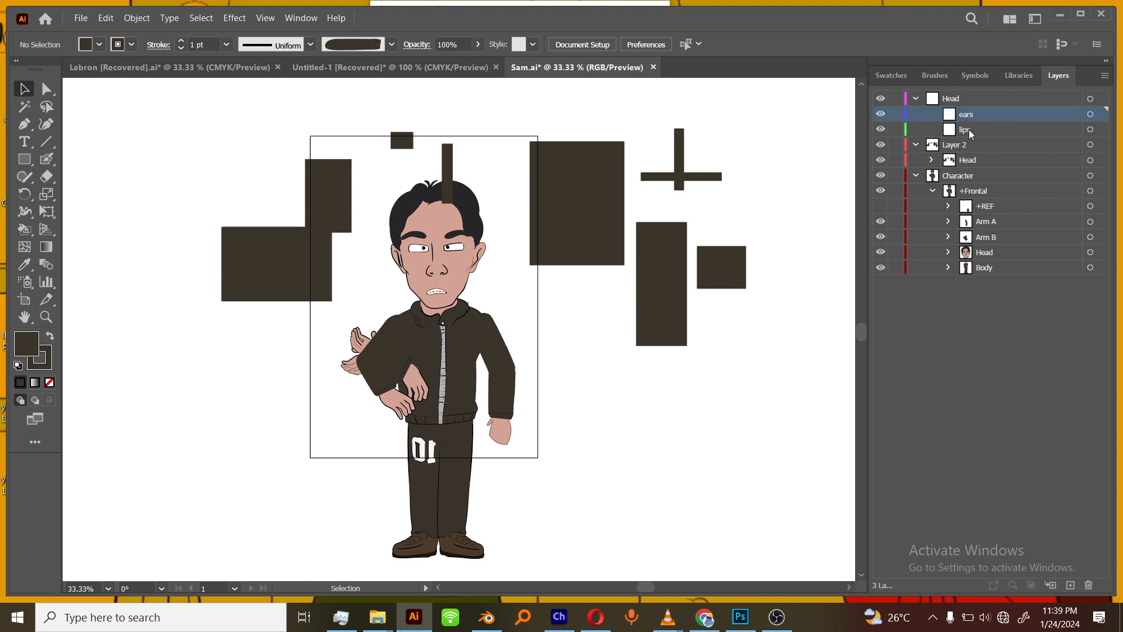
left_click(942, 131)
left_click(977, 150)
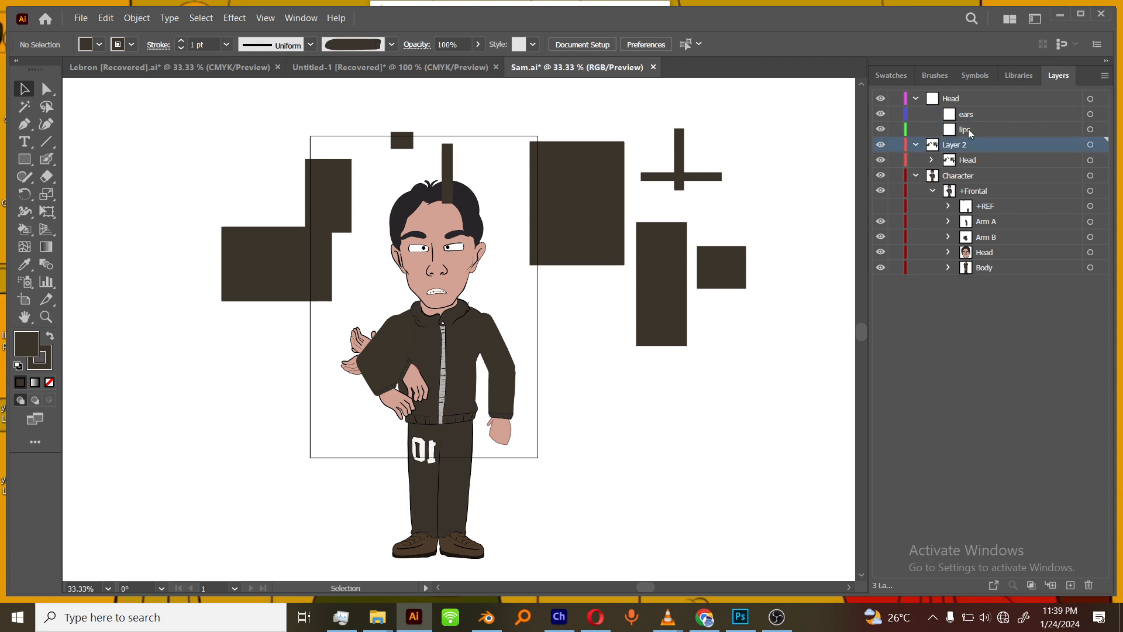
left_click(968, 129)
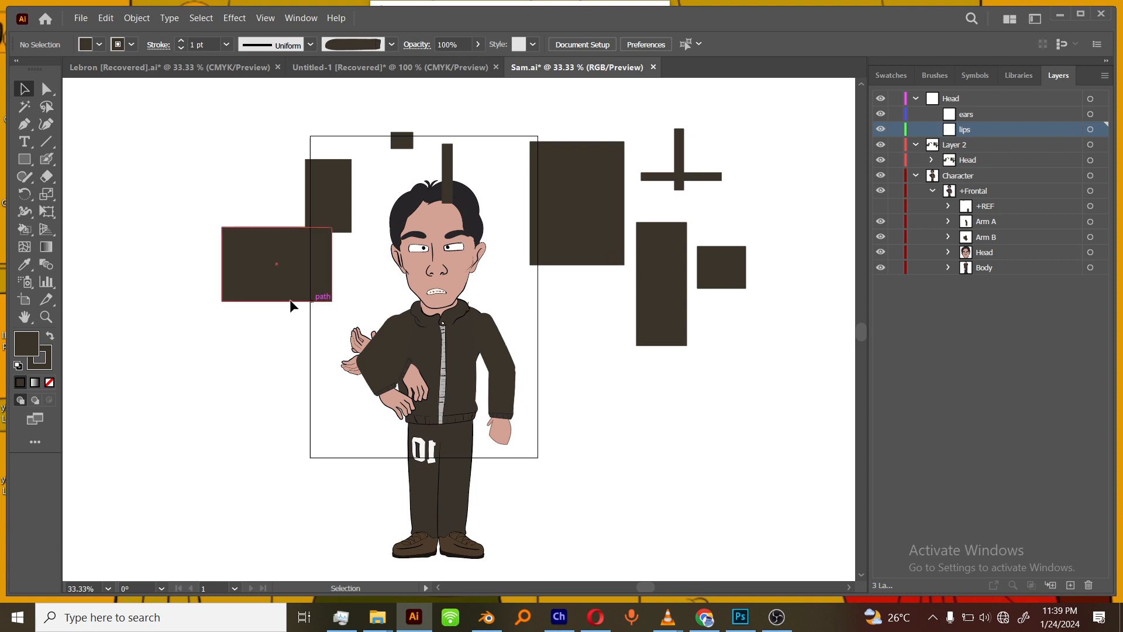
left_click(46, 158)
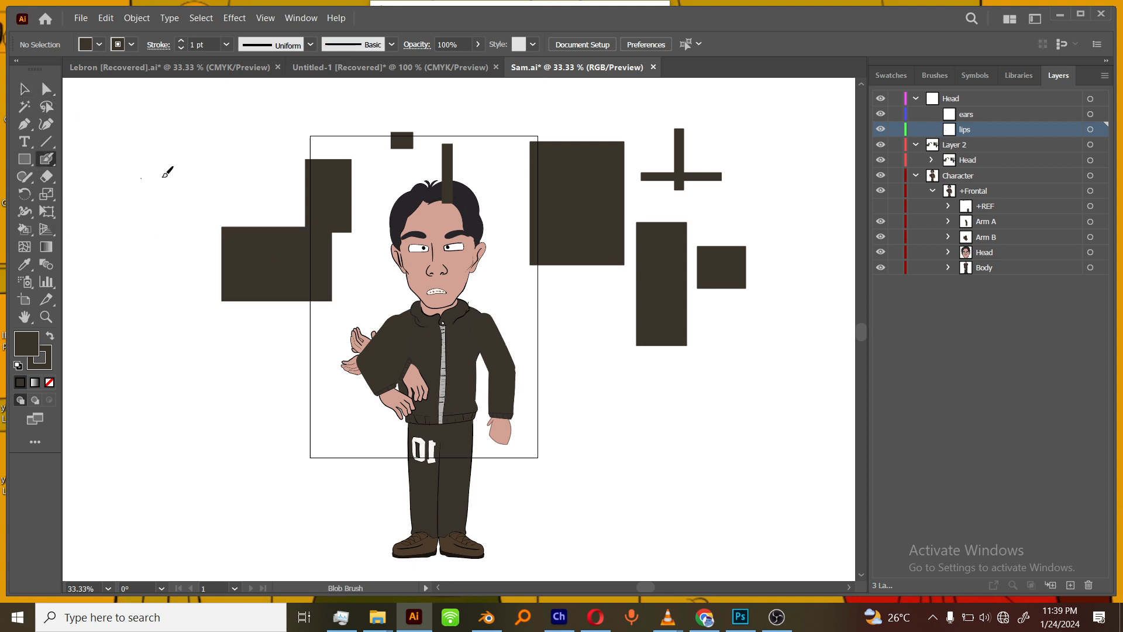
mouse_move(195, 161)
left_mouse_down()
mouse_move(170, 212)
mouse_move(173, 195)
left_mouse_up()
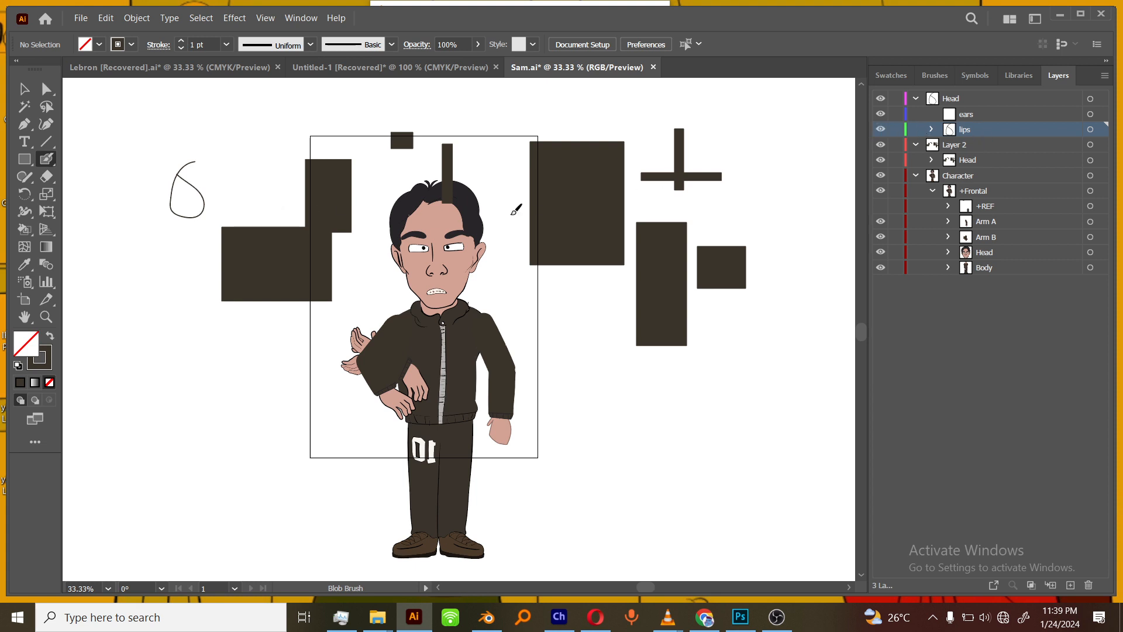
Step: Sketch freehand curves on the ears sublayer next to the lips loop with the Blob Brush
left_click(983, 116)
mouse_move(235, 165)
left_mouse_down()
mouse_move(286, 134)
mouse_move(300, 220)
mouse_move(248, 224)
mouse_move(260, 188)
mouse_move(285, 188)
mouse_move(263, 199)
left_mouse_up()
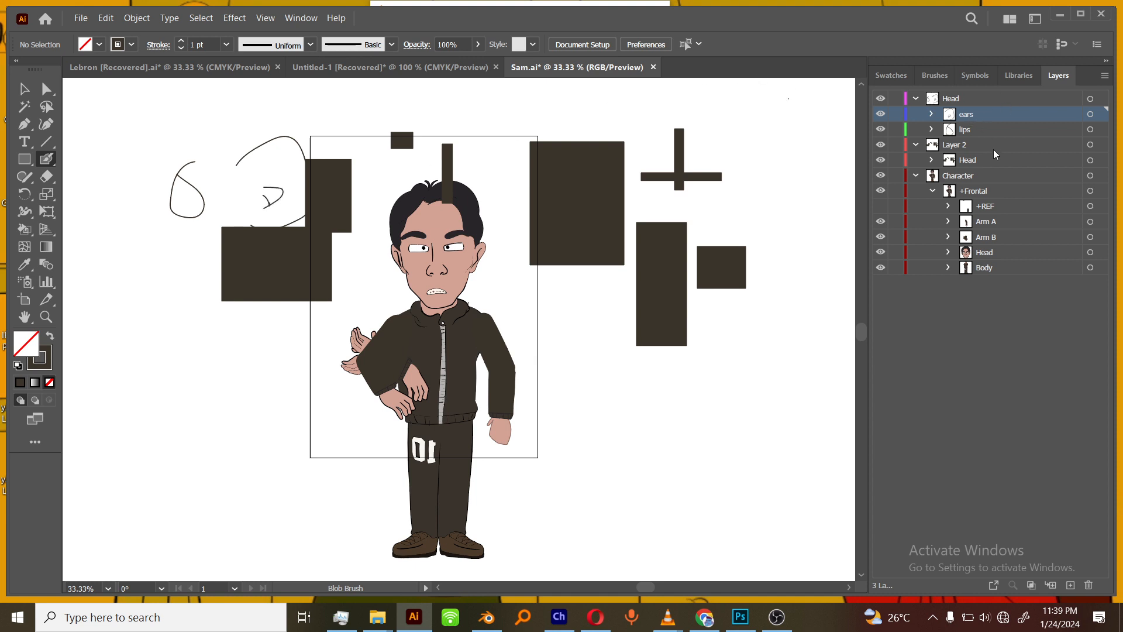
Step: Hide the ears sublayer and target the remaining artwork of the new Head layer, including lips
left_click(47, 88)
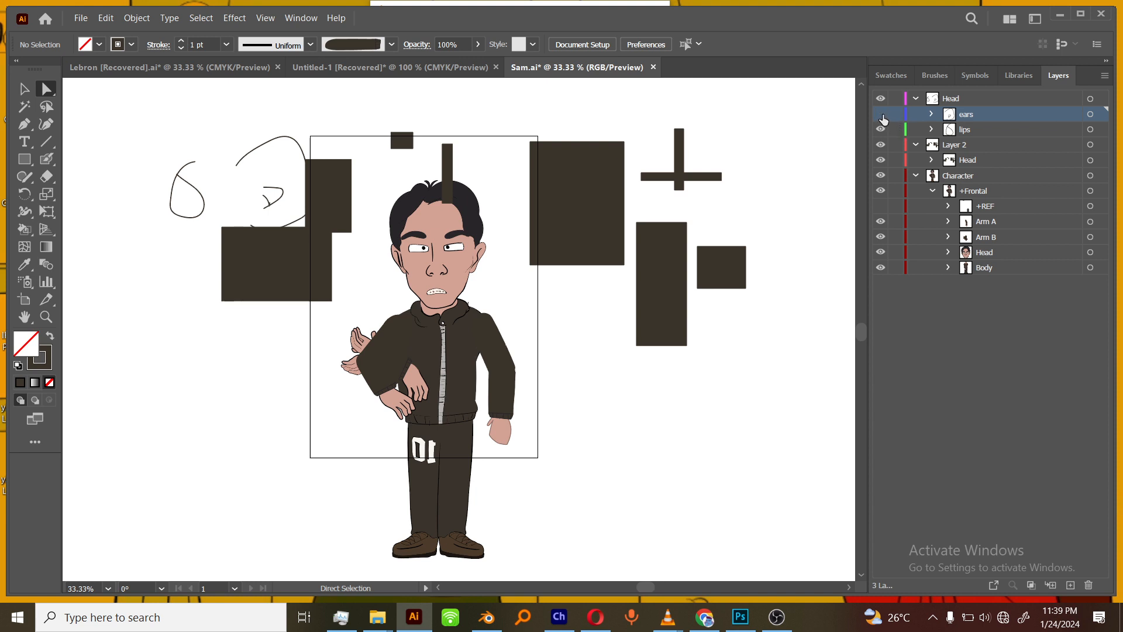
left_click(880, 114)
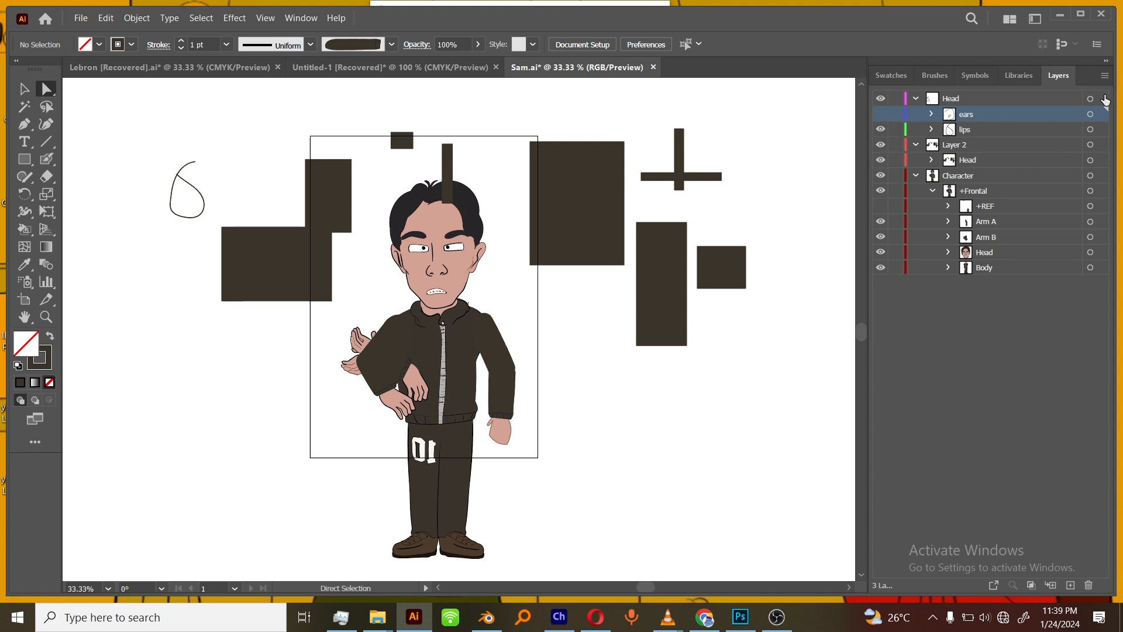
left_click(1090, 129)
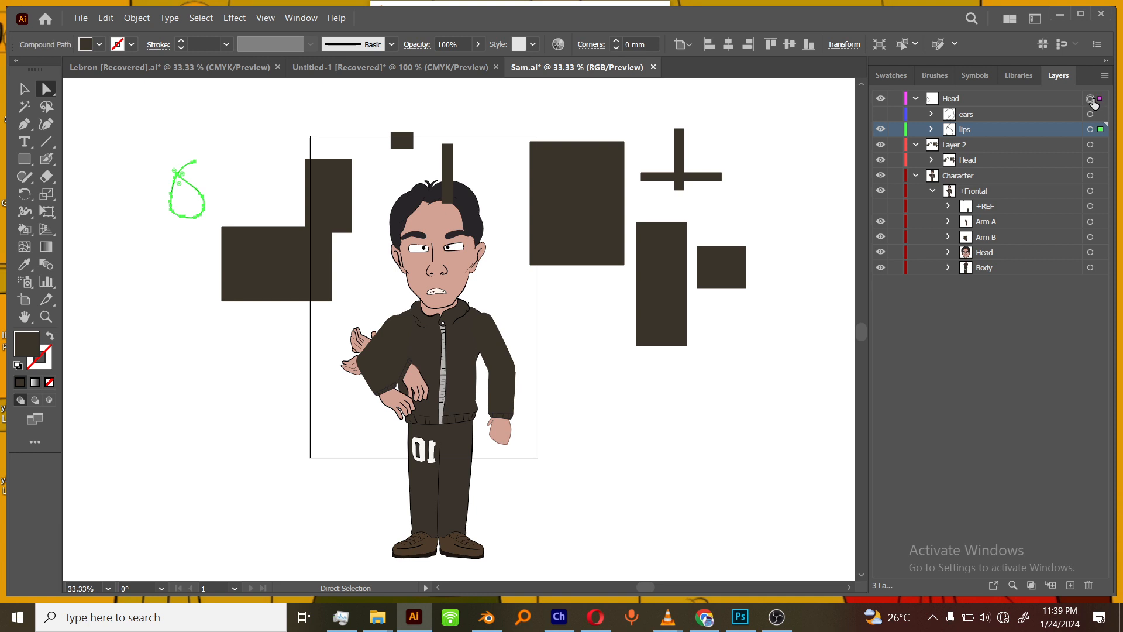
left_click(1090, 98)
Step: Expand the Head group in Layer 2, hide its Nose group, and select the whole Head group
left_click(933, 160)
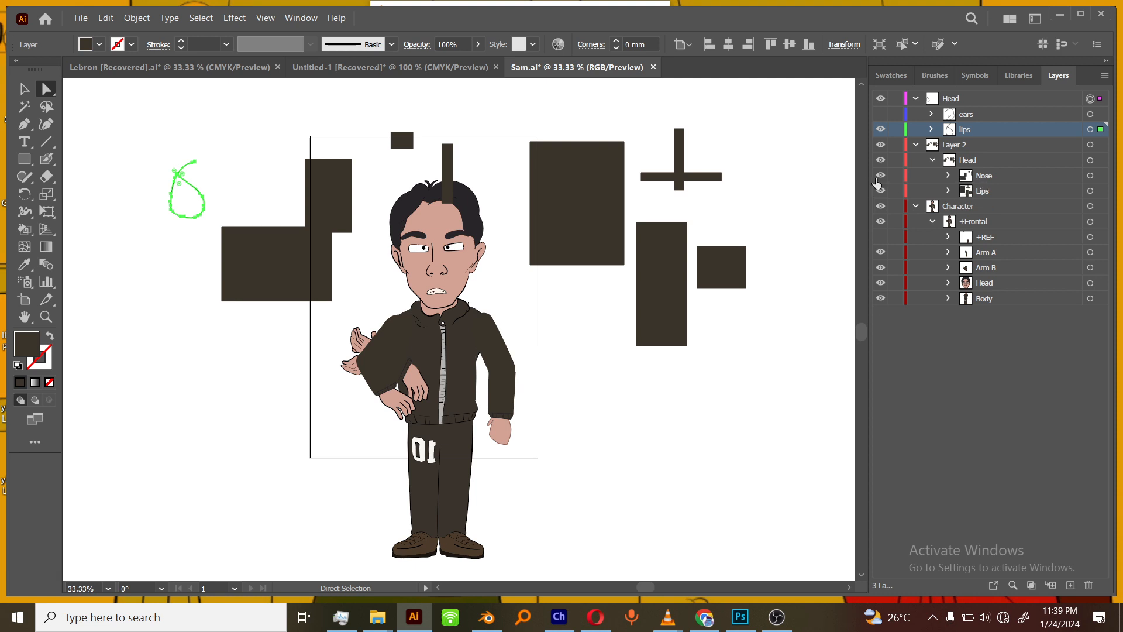
left_click(880, 176)
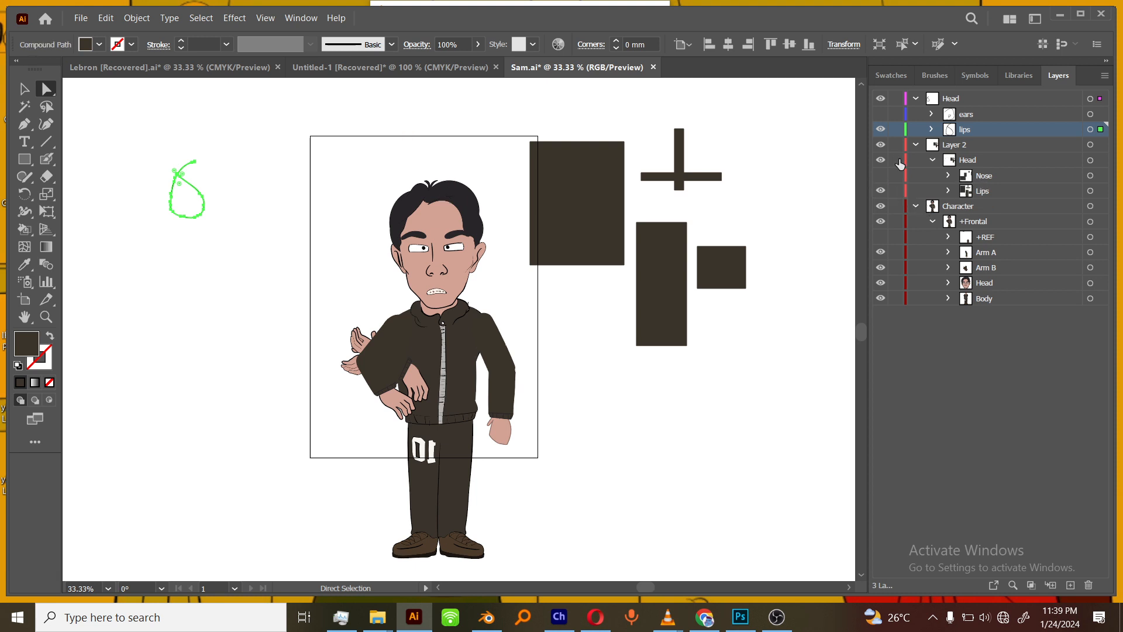
left_click(1090, 160)
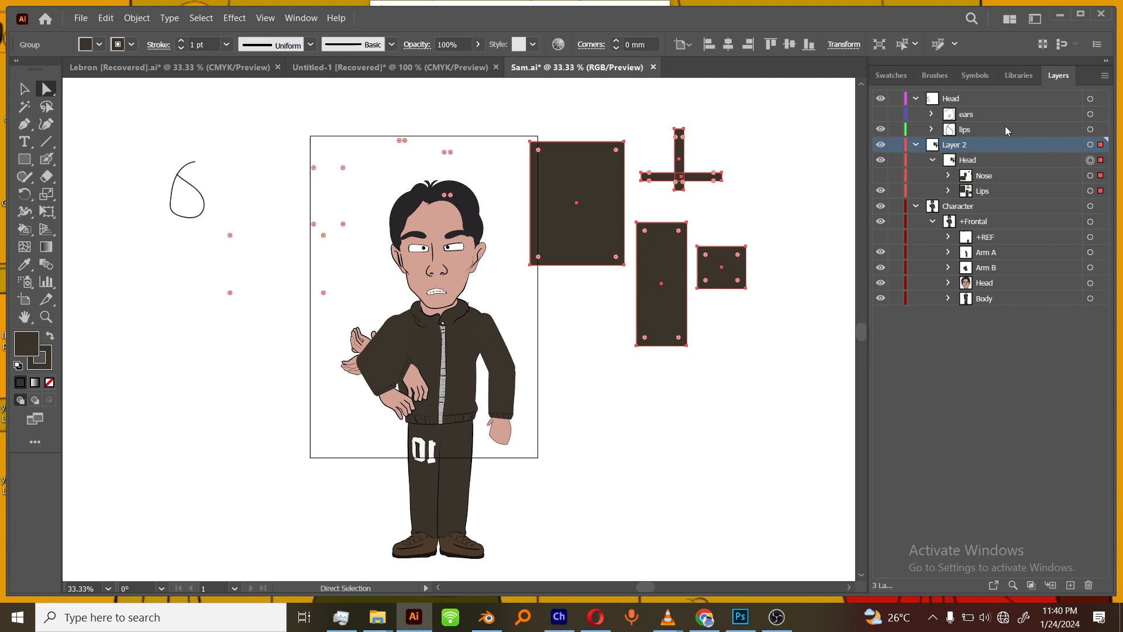
Step: Show the ears sublayer again and select all artwork inside its parent Head layer
left_click(975, 115)
left_click(968, 100)
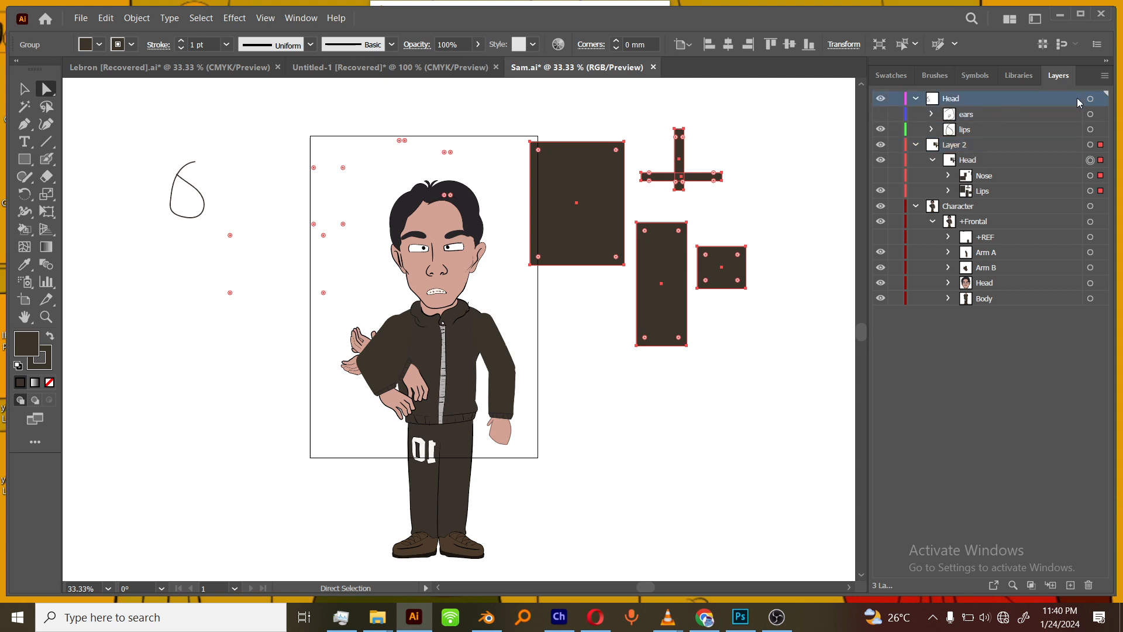
left_click(1104, 75)
left_click(899, 432)
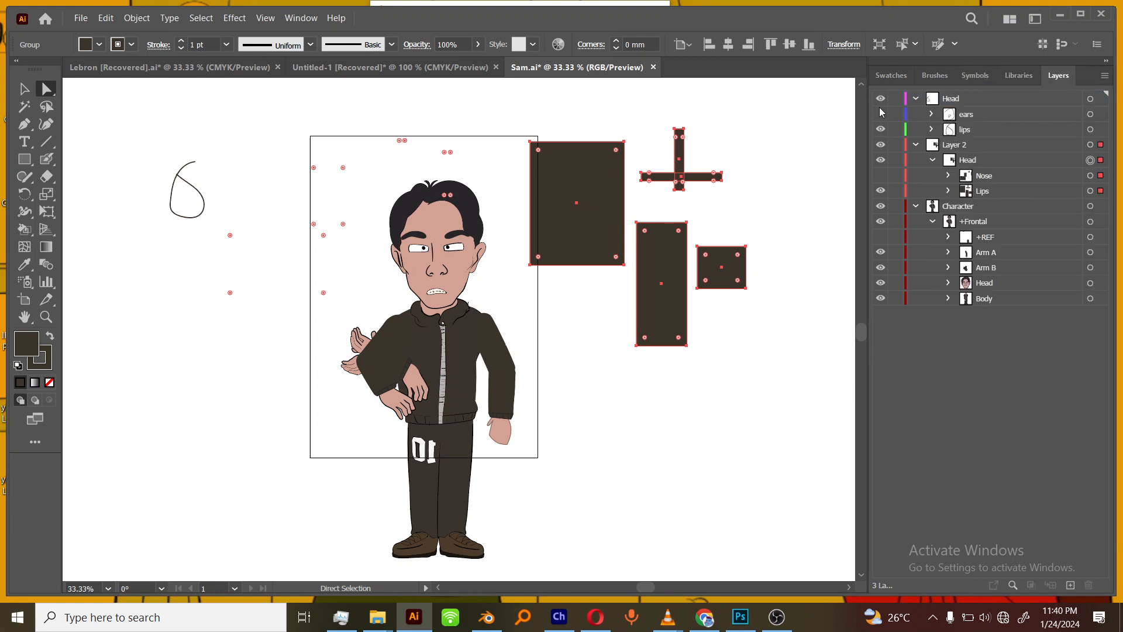
left_click(881, 114)
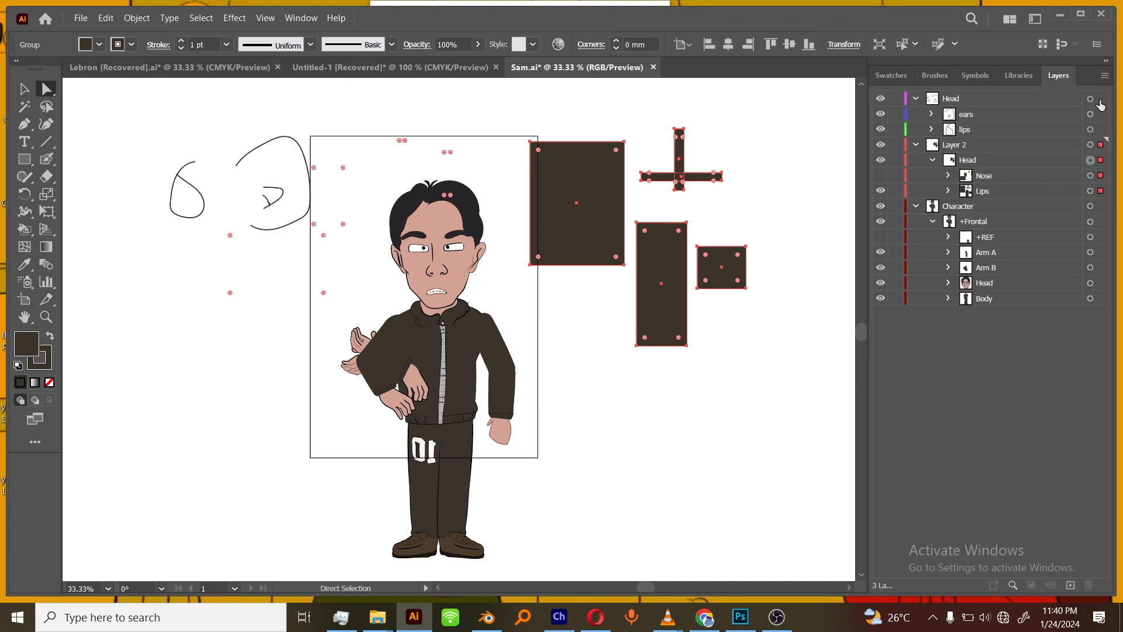
left_click(1092, 98)
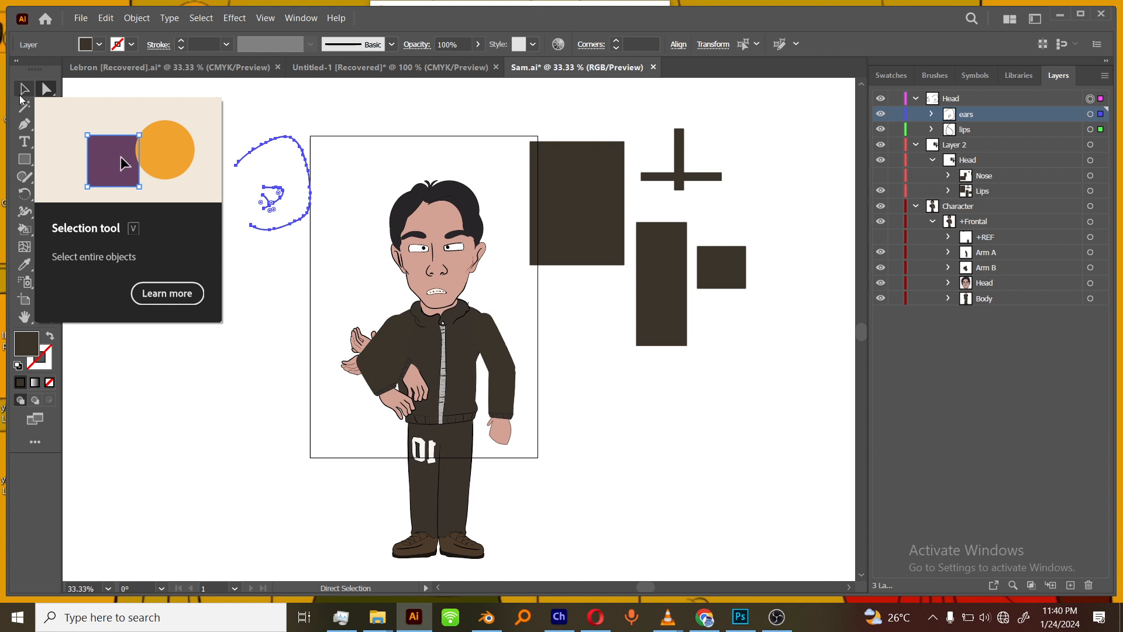
Step: Examine the list of pose groups nested inside Arm A, then collapse it
left_click(948, 252)
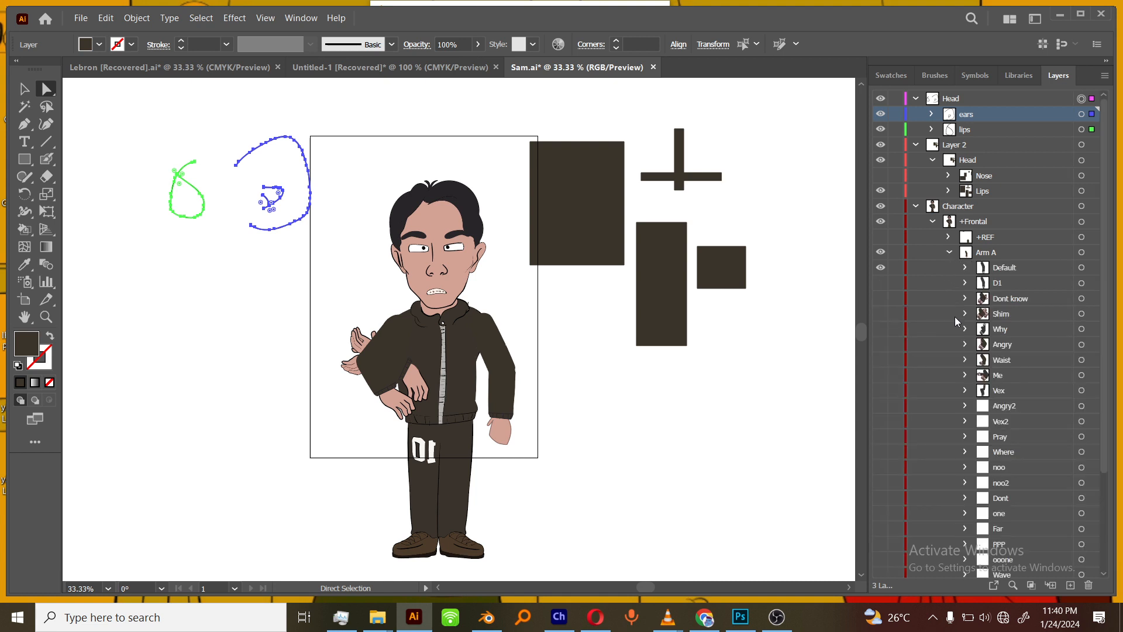
scroll(907, 368, "down", 3)
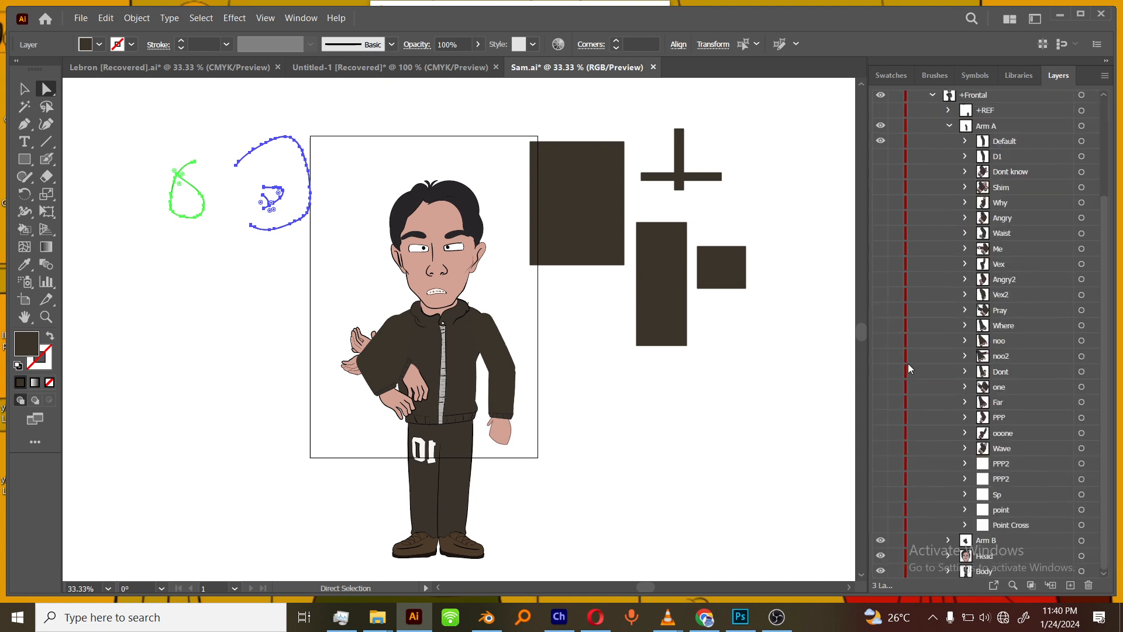
scroll(930, 208, "up", 3)
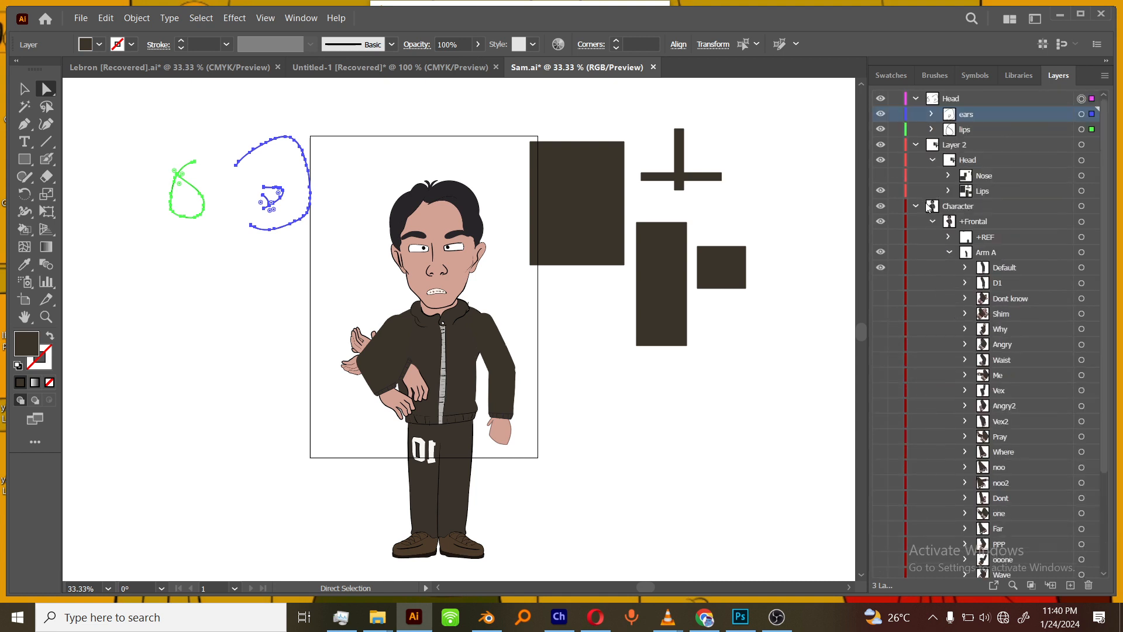
left_click(949, 252)
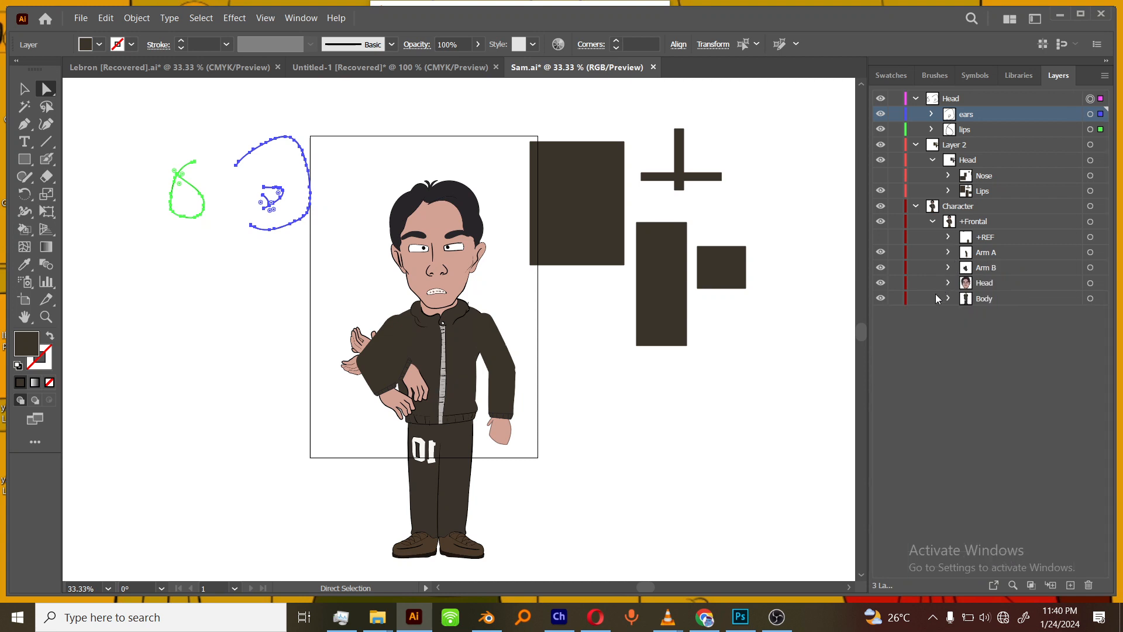
Step: In the Arm B group, hide the visible gesture pose and show the Default pose instead
left_click(949, 267)
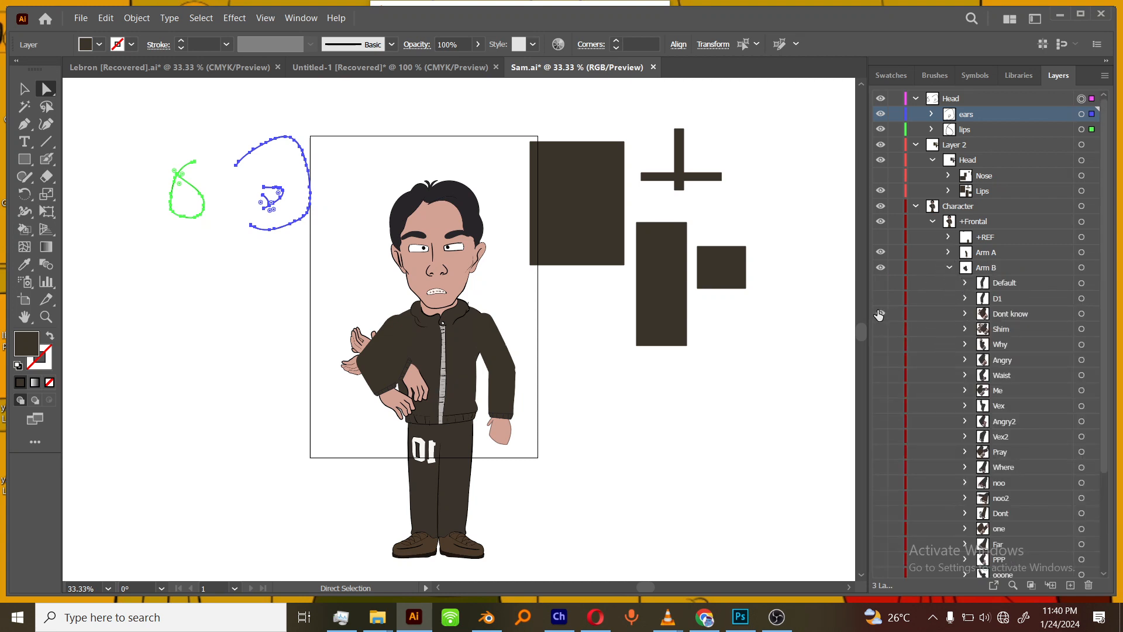
left_click(882, 284)
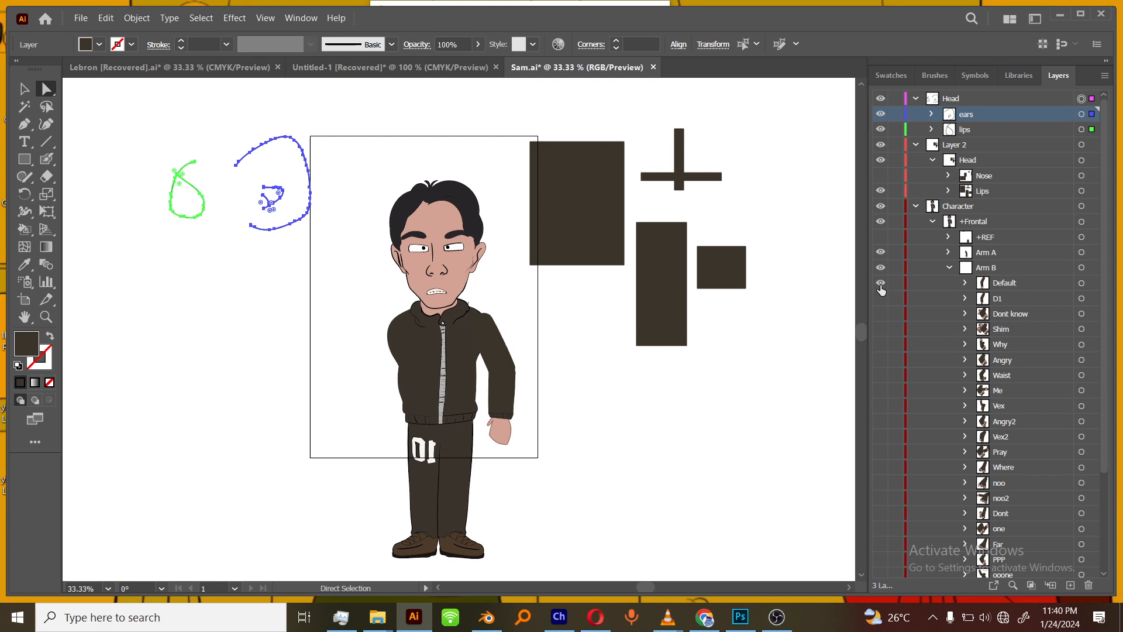
left_click(882, 284)
left_click(948, 268)
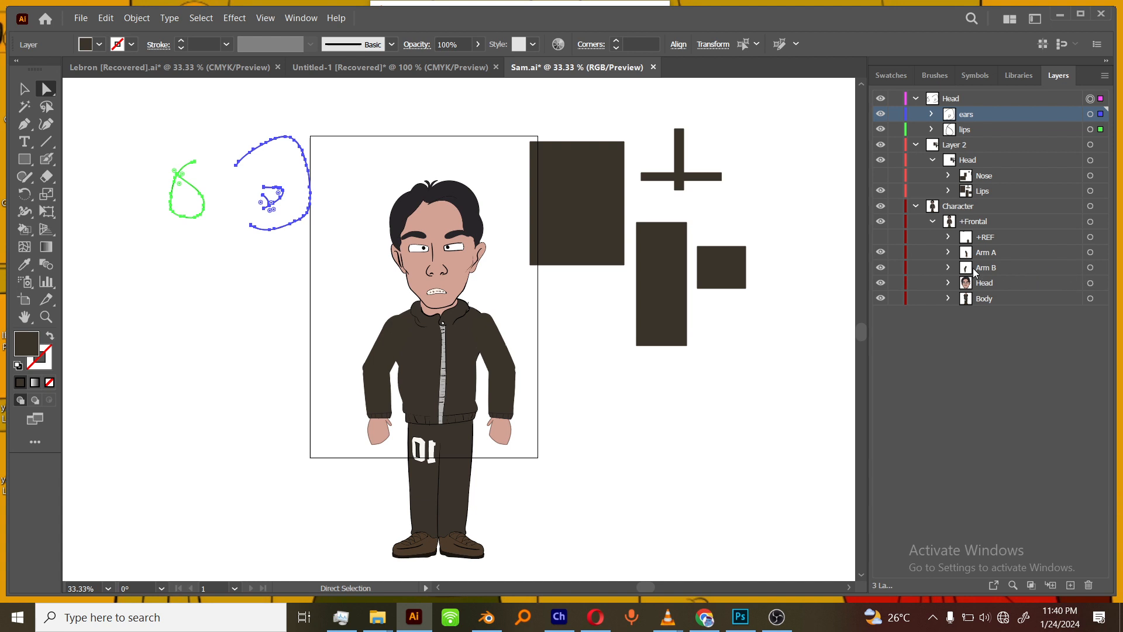
Step: Review the pose groups nested inside Arm B and highlight the Default pose
left_click(948, 267)
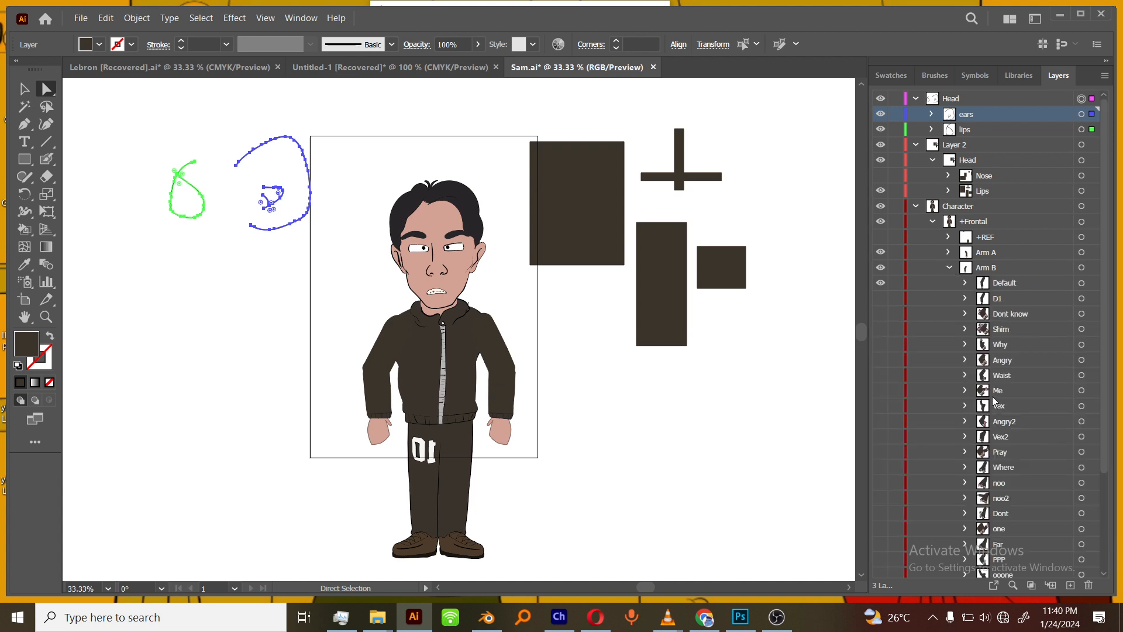
scroll(953, 224, "down", 3)
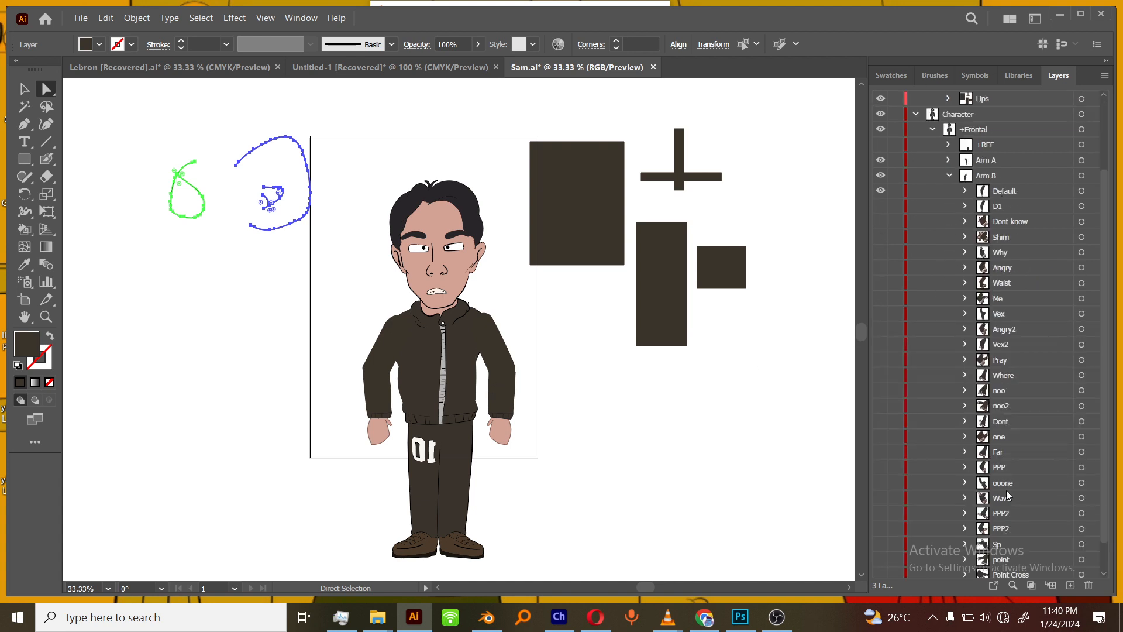
scroll(1008, 495, "down", 2)
scroll(1010, 481, "up", 5)
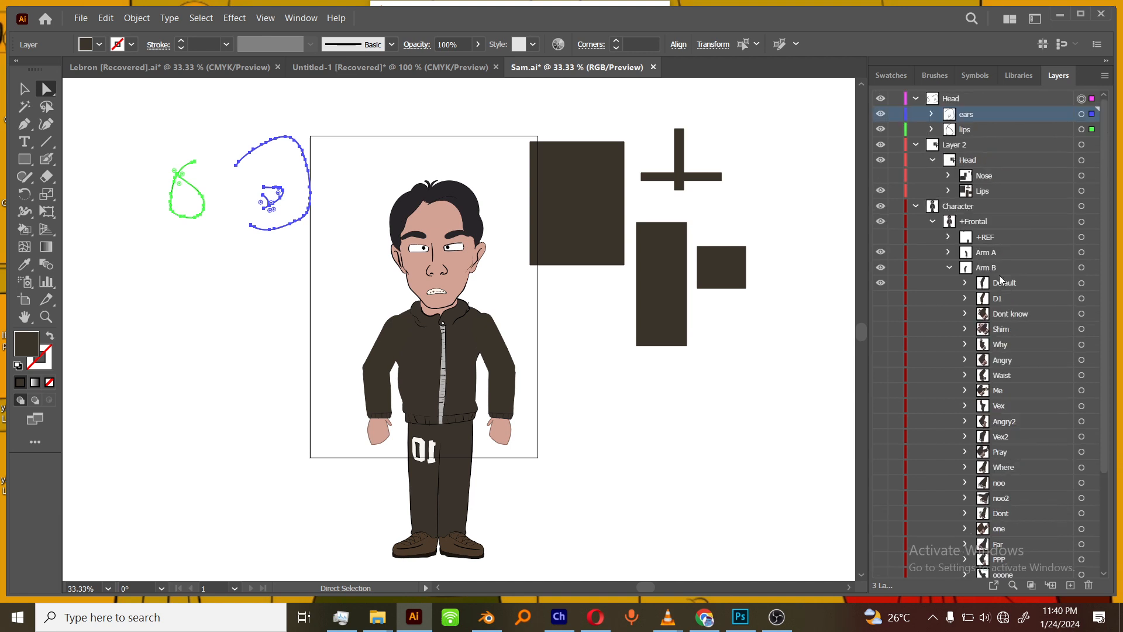
left_click(1016, 286)
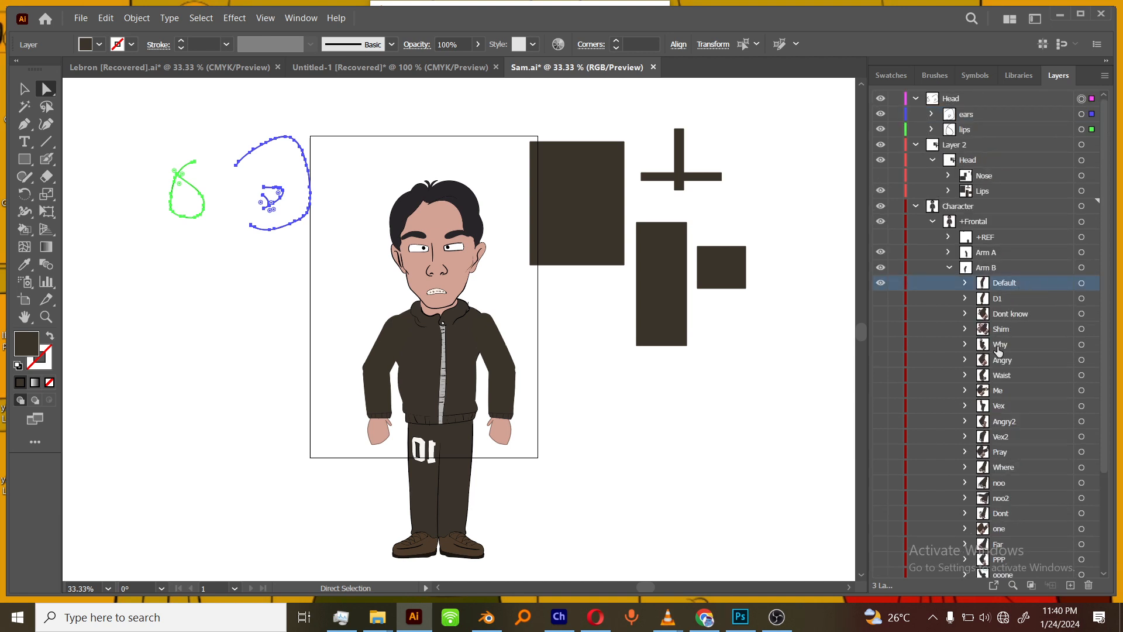
Step: Try moving the whole Arm B group away from the body and showing its Shim pose
left_click(1082, 268)
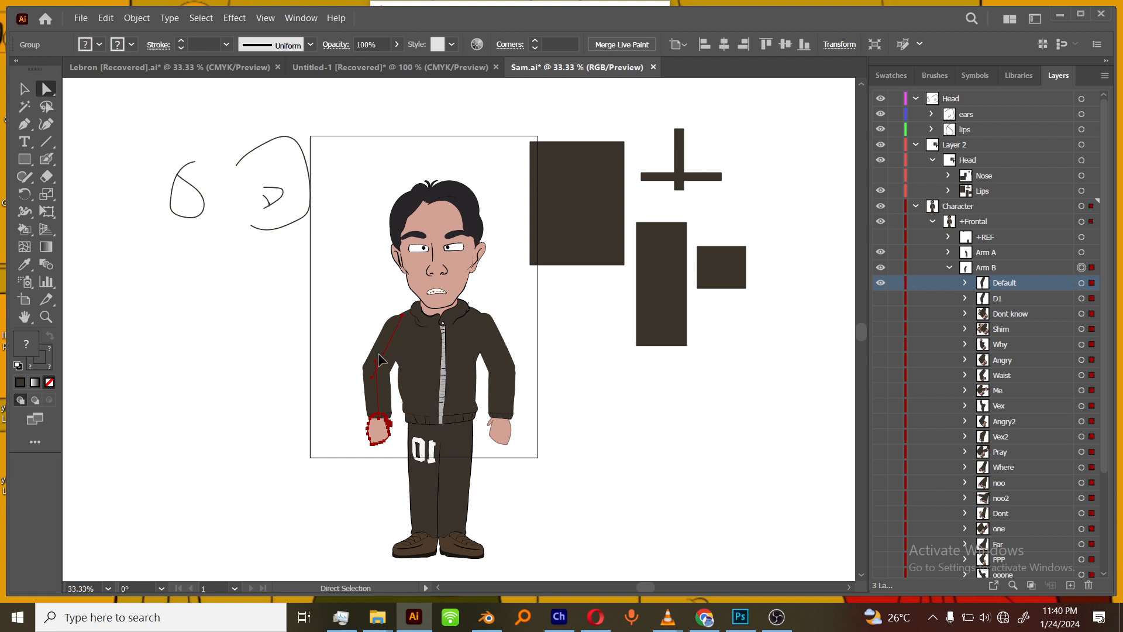
left_click_drag(380, 359, 272, 370)
left_click(881, 329)
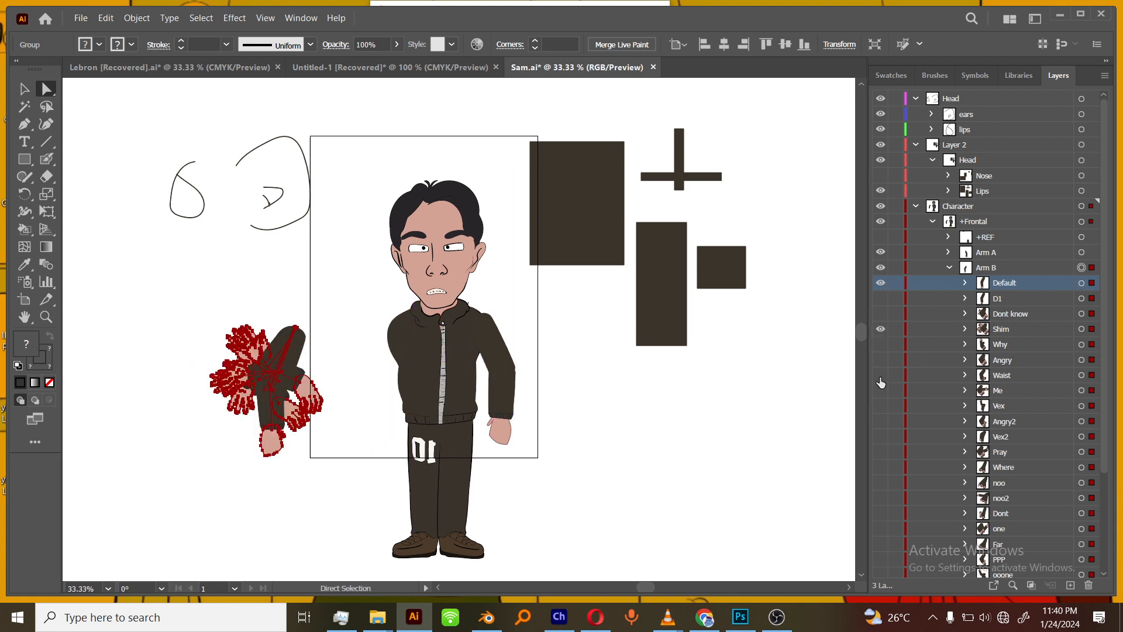
left_click(725, 430)
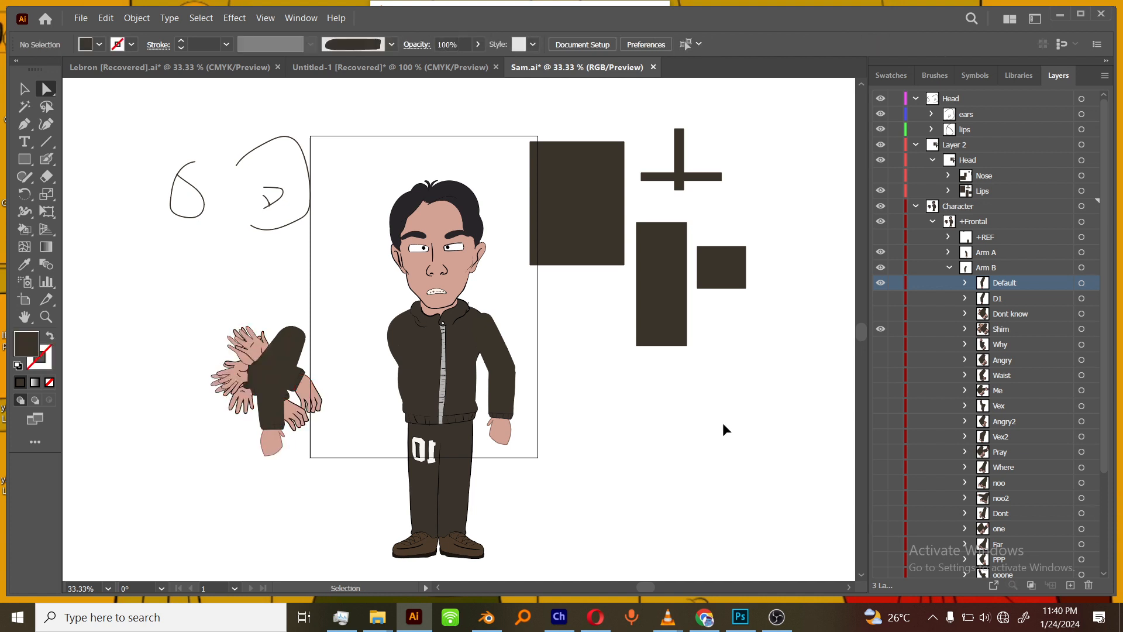
Step: Undo the Arm B move and the display of its Shim pose
key("ctrl+z")
key("ctrl+z")
key("ctrl+z")
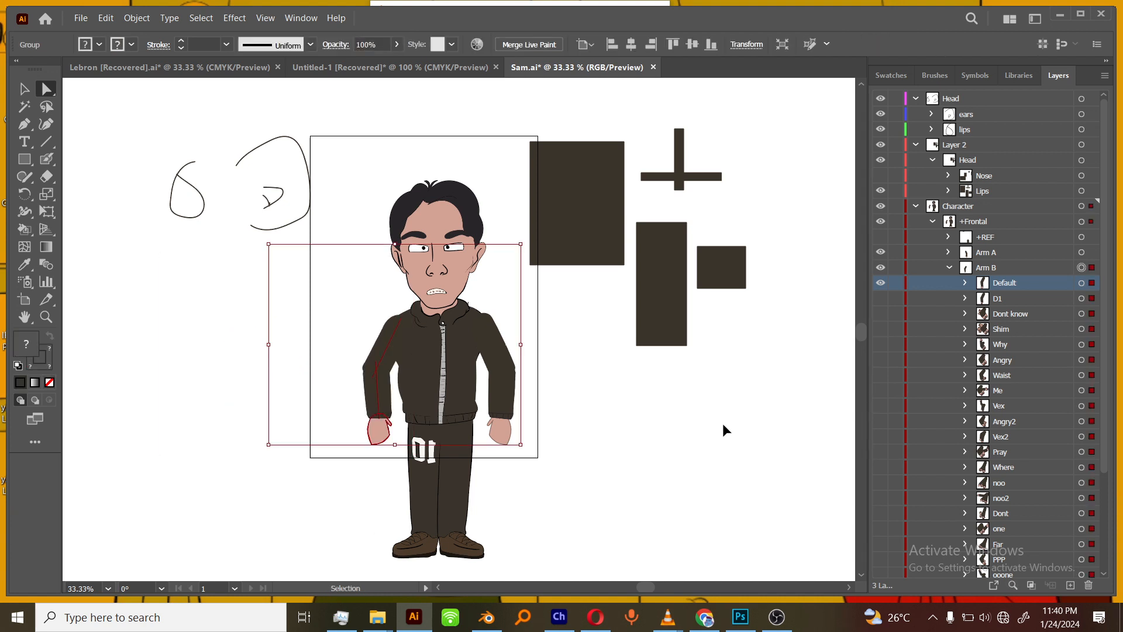
key("ctrl+z")
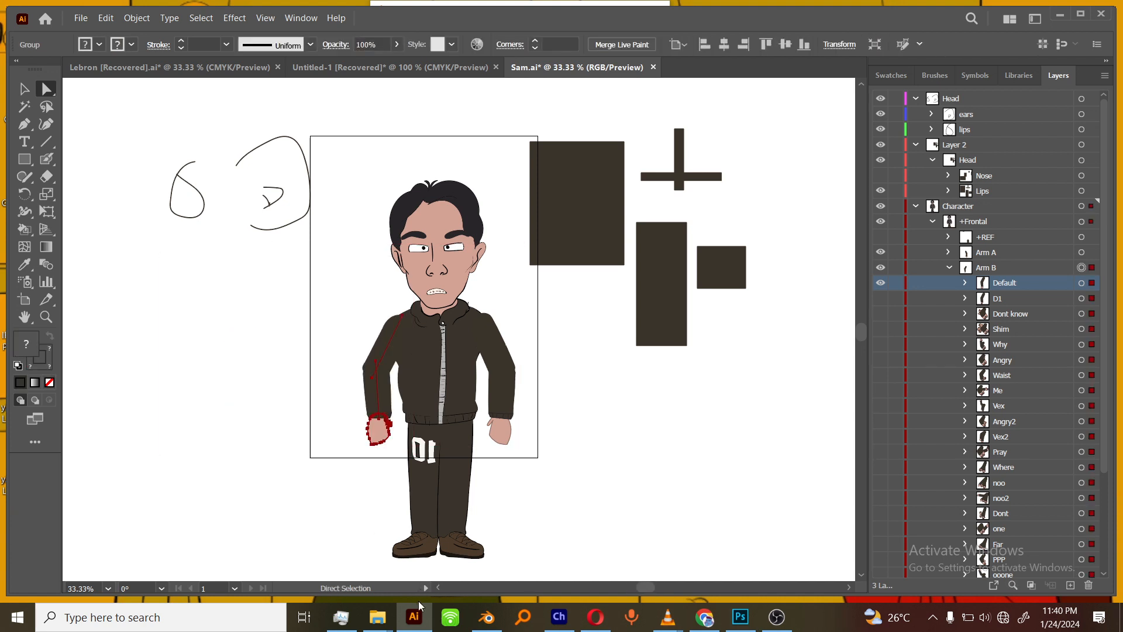
Step: Switch to Adobe Character Animator to view the Sam puppet in Scene 1
left_click(417, 615)
left_click(417, 615)
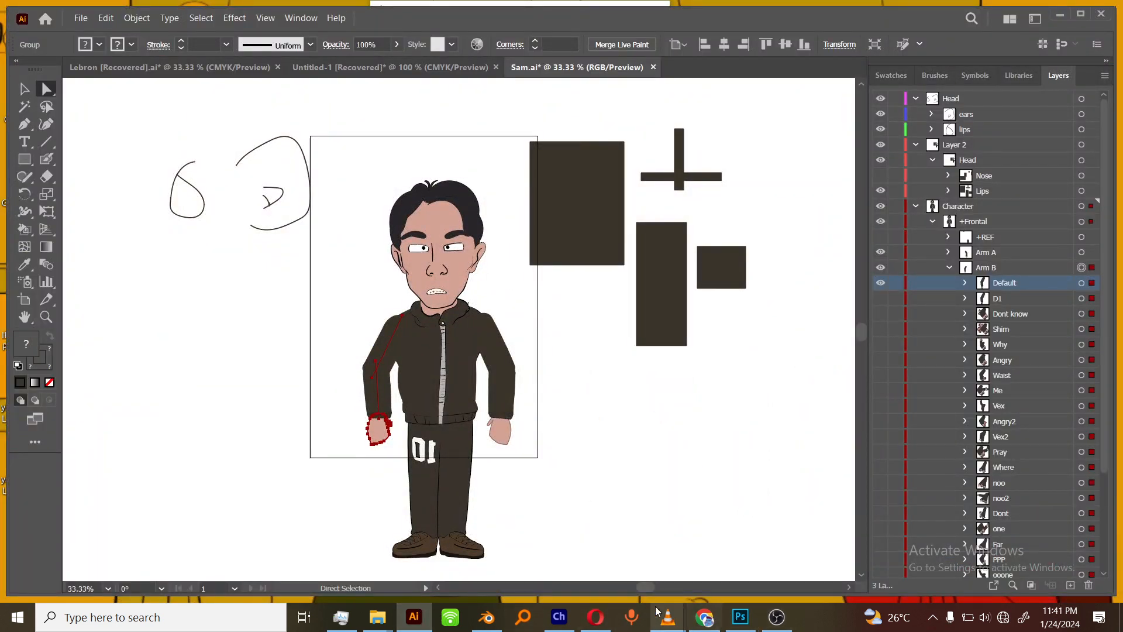
left_click(560, 617)
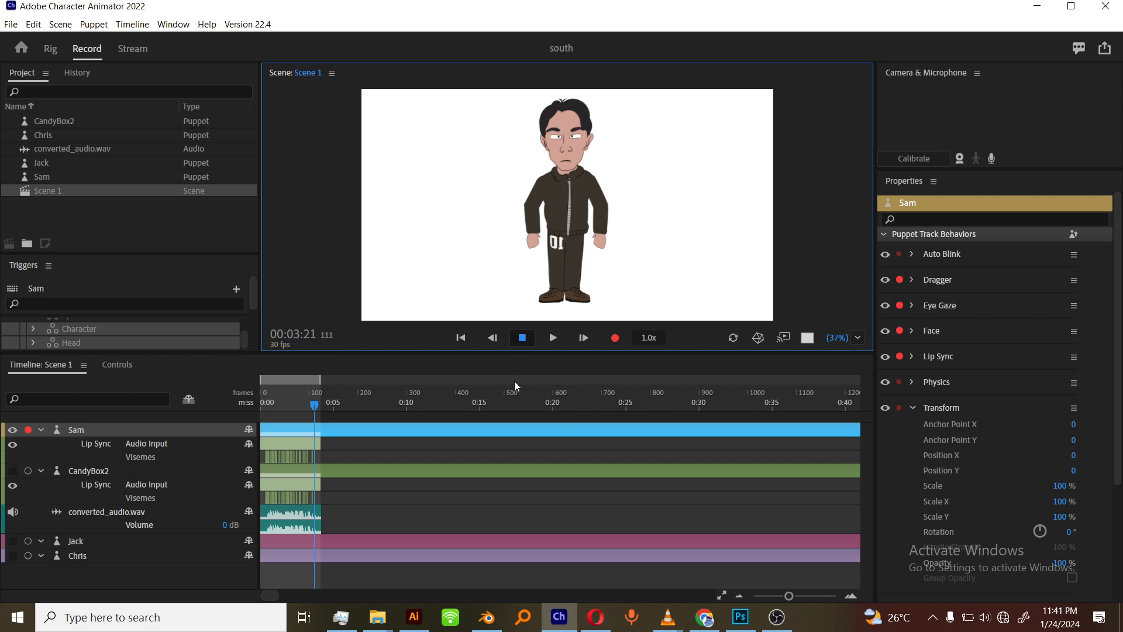
mouse_move(786, 614)
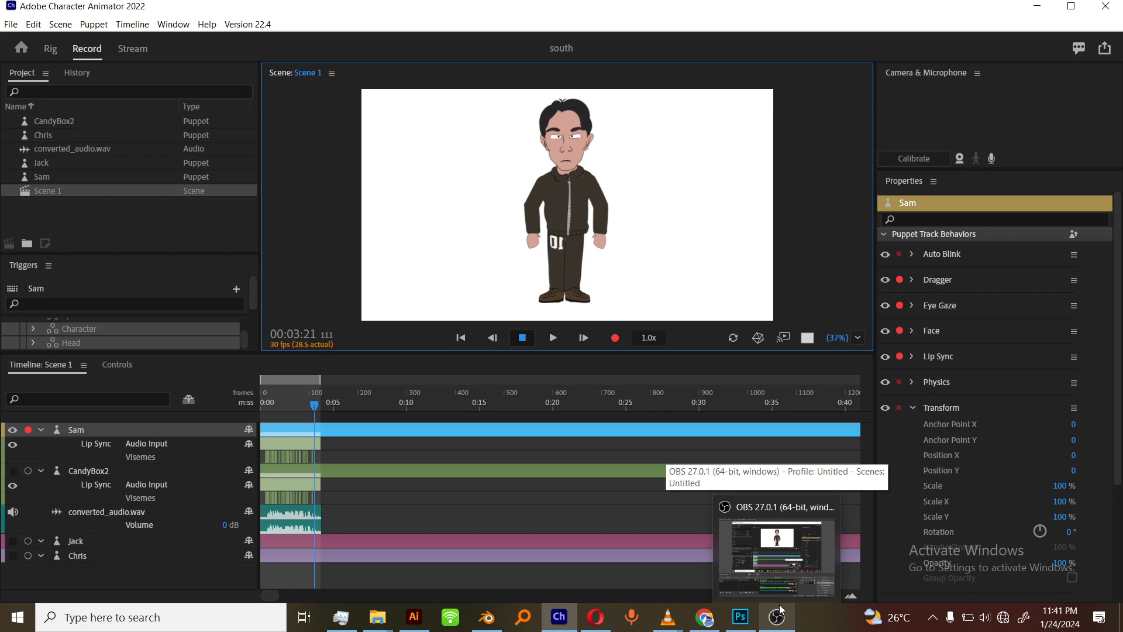
left_click(777, 571)
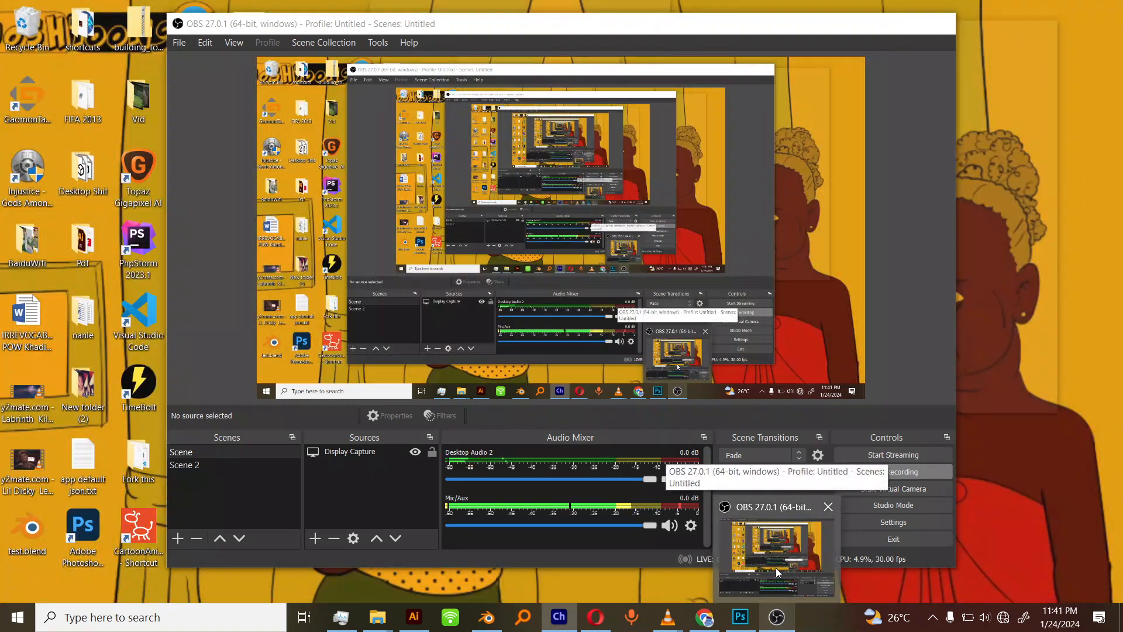